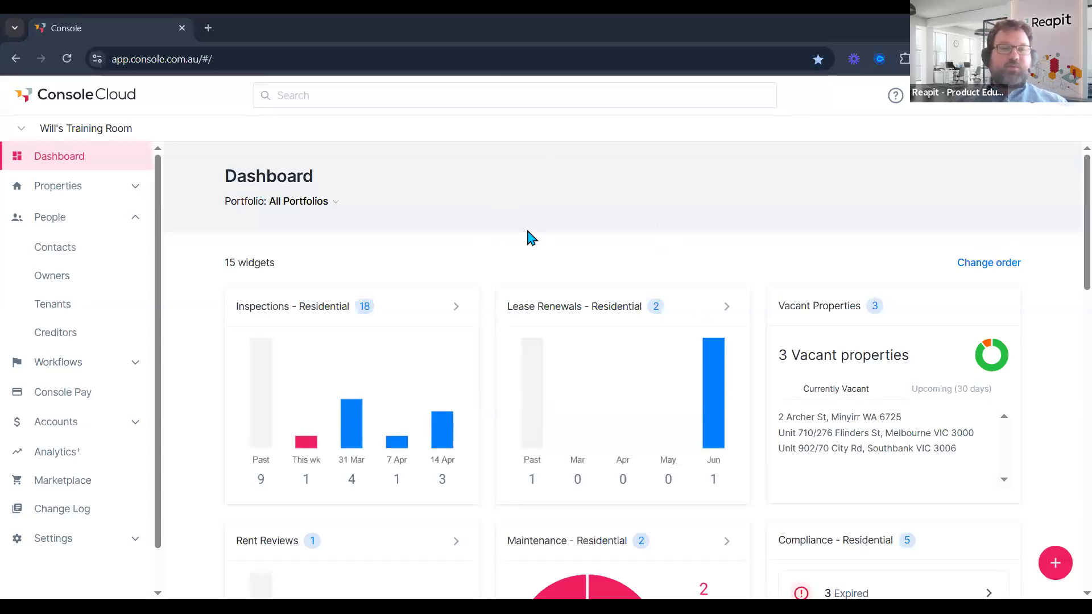
# Filter the People > Tenants list to show only tenants with No upcoming routines.
pyautogui.click(84, 226)
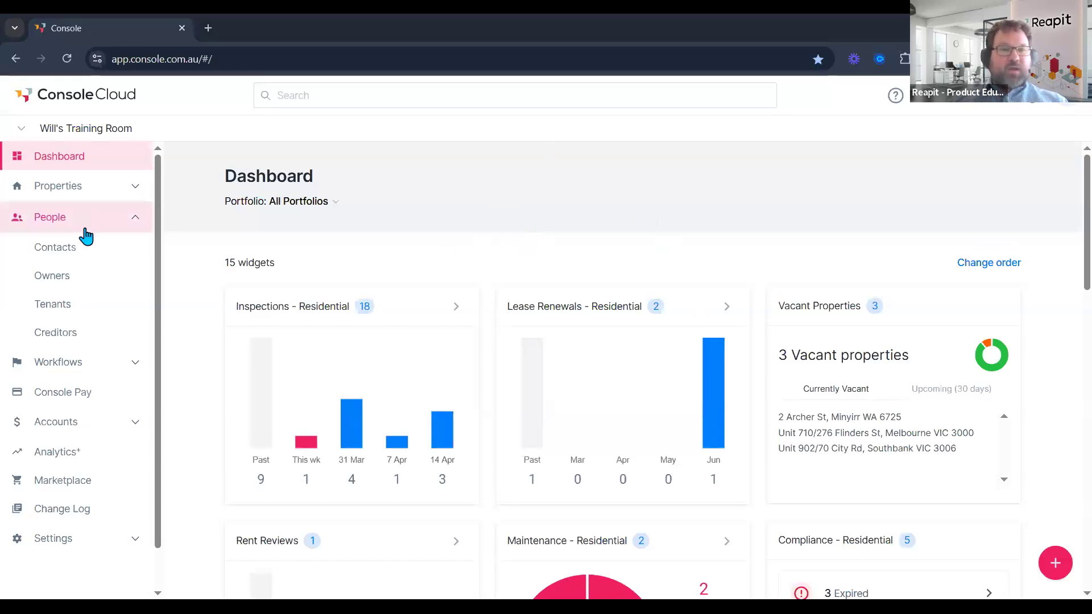
pyautogui.click(85, 373)
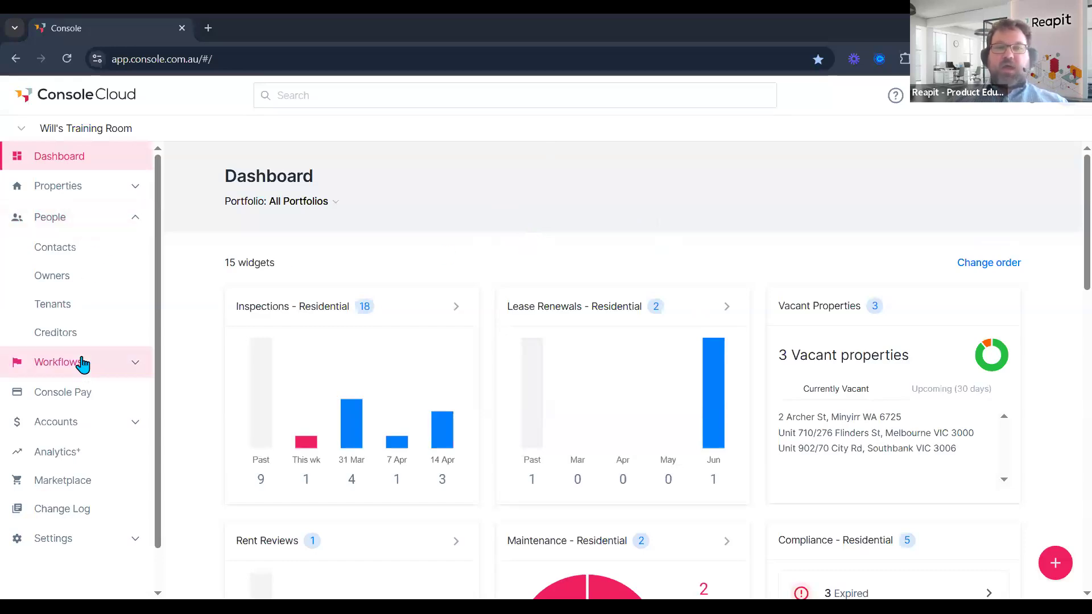
pyautogui.click(89, 227)
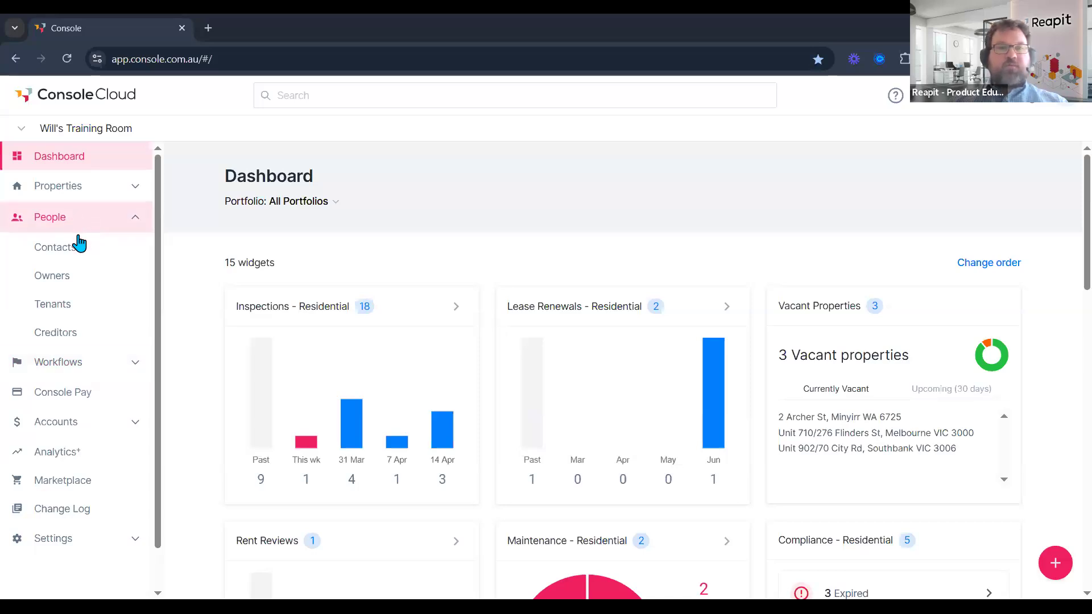
pyautogui.click(64, 312)
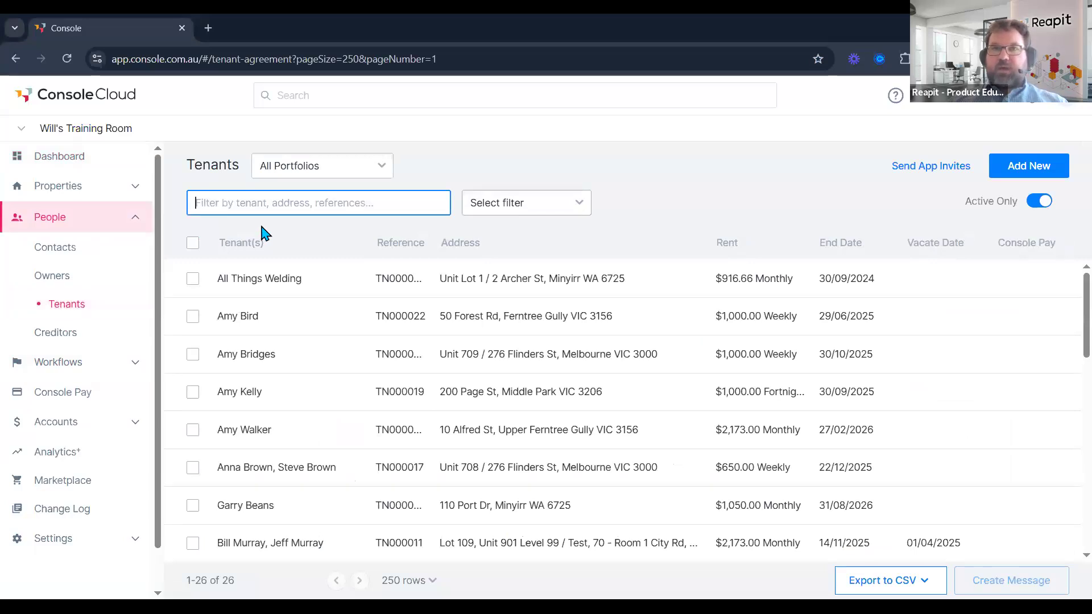
pyautogui.click(512, 209)
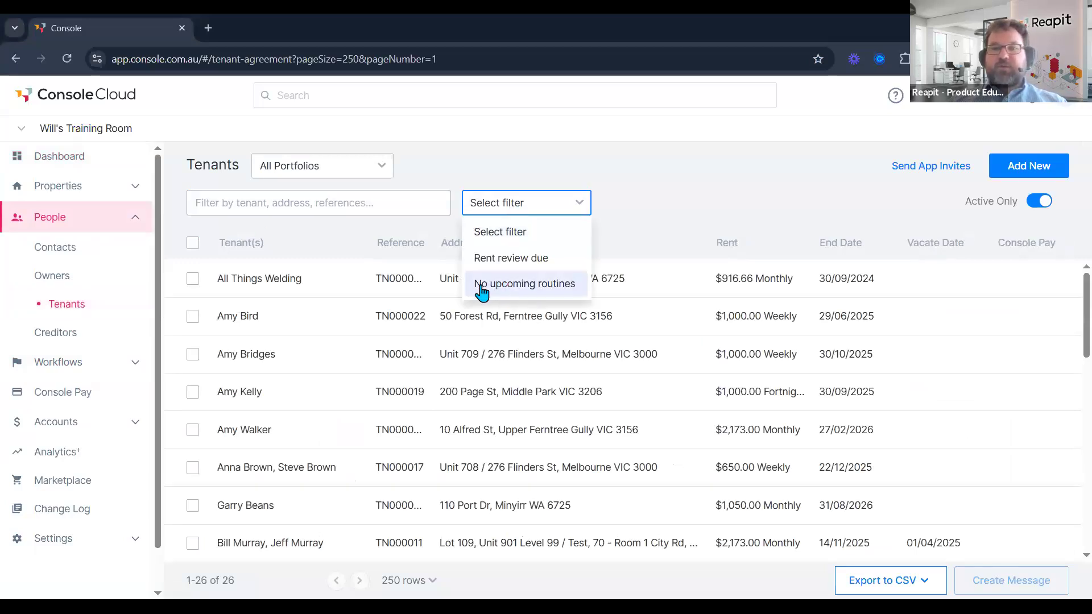
pyautogui.click(565, 286)
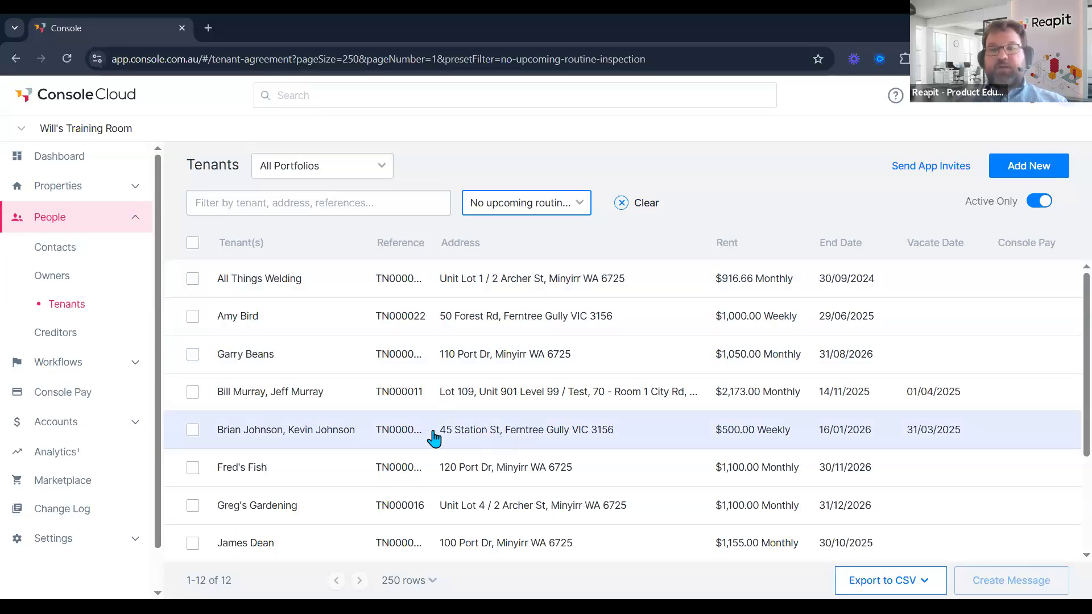
pyautogui.click(470, 433)
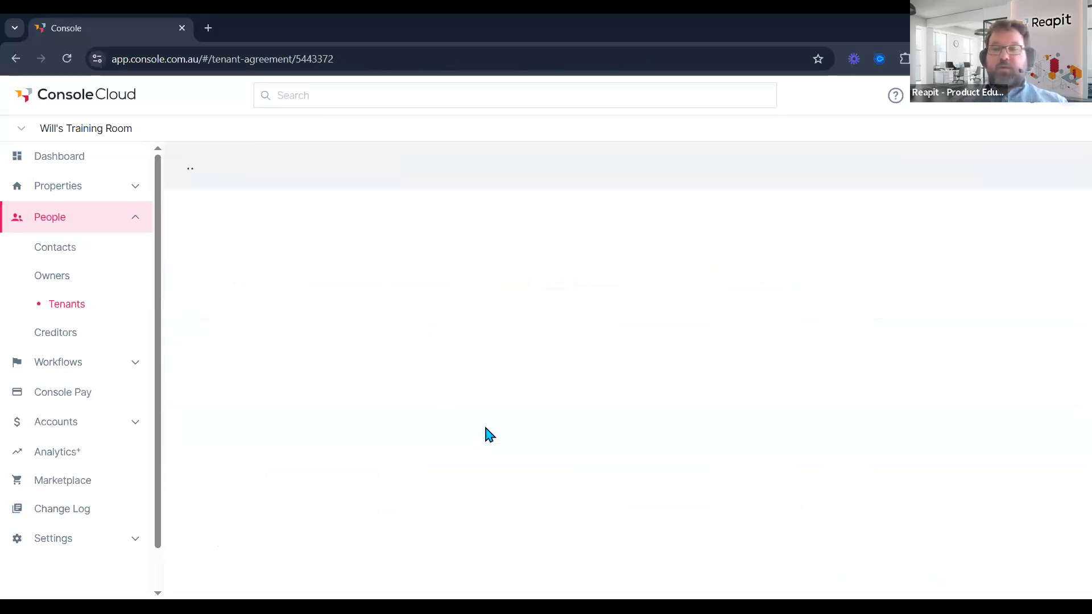
pyautogui.click(815, 467)
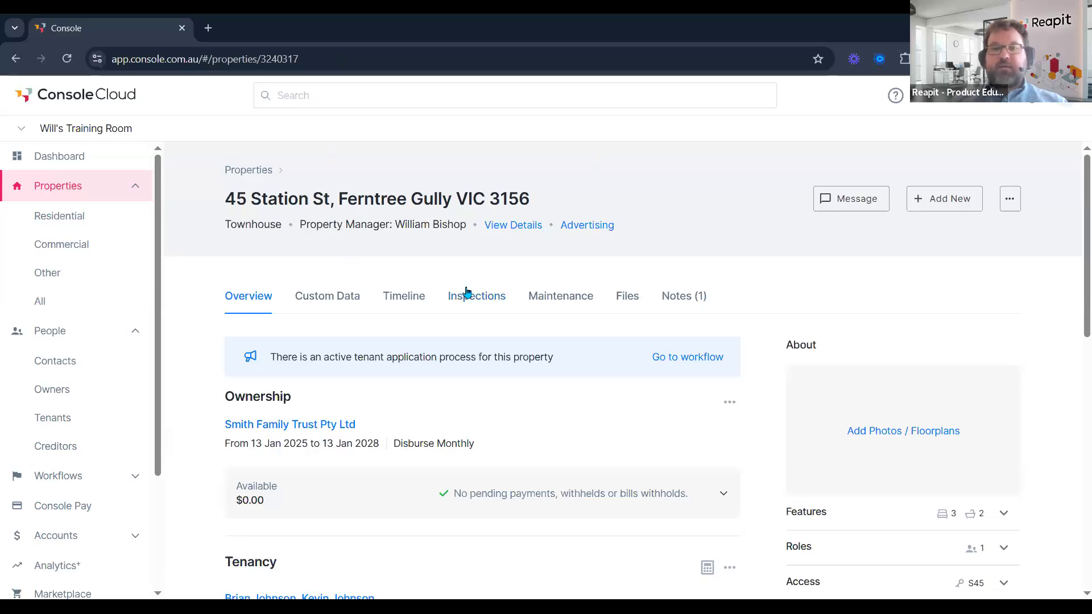
pyautogui.click(475, 304)
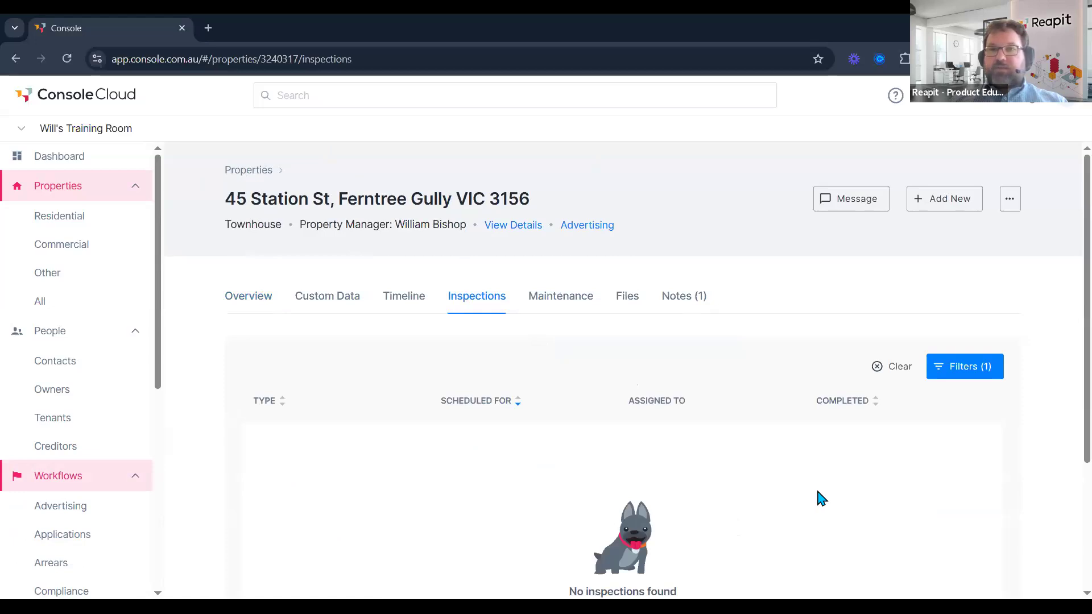
pyautogui.click(890, 369)
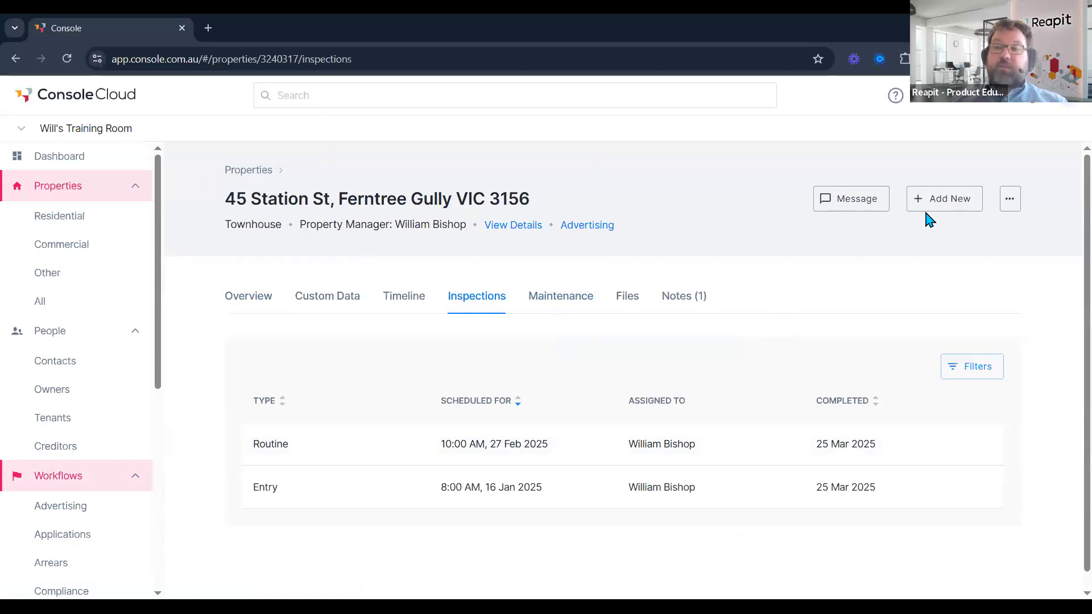
pyautogui.click(949, 201)
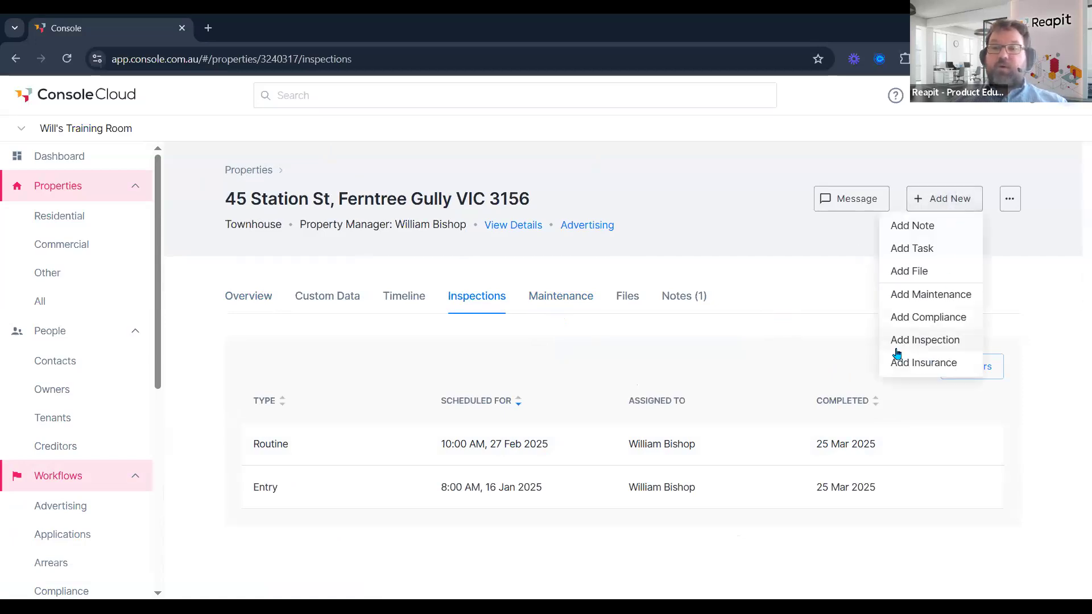
pyautogui.click(921, 341)
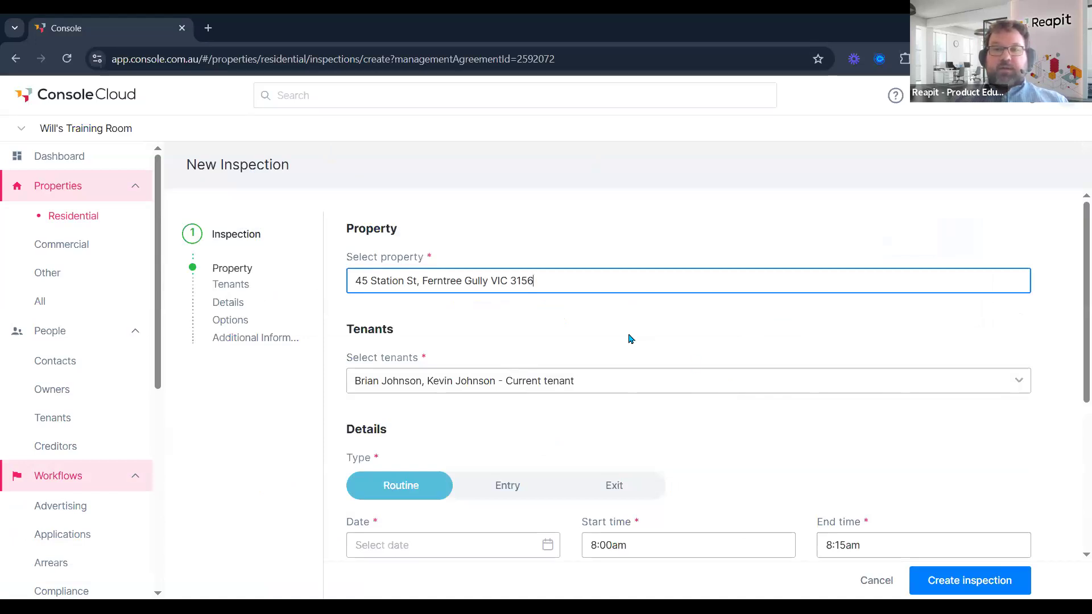
# Set the new routine inspection's date to 01/04/2025.
pyautogui.scroll(-1, 628, 337)
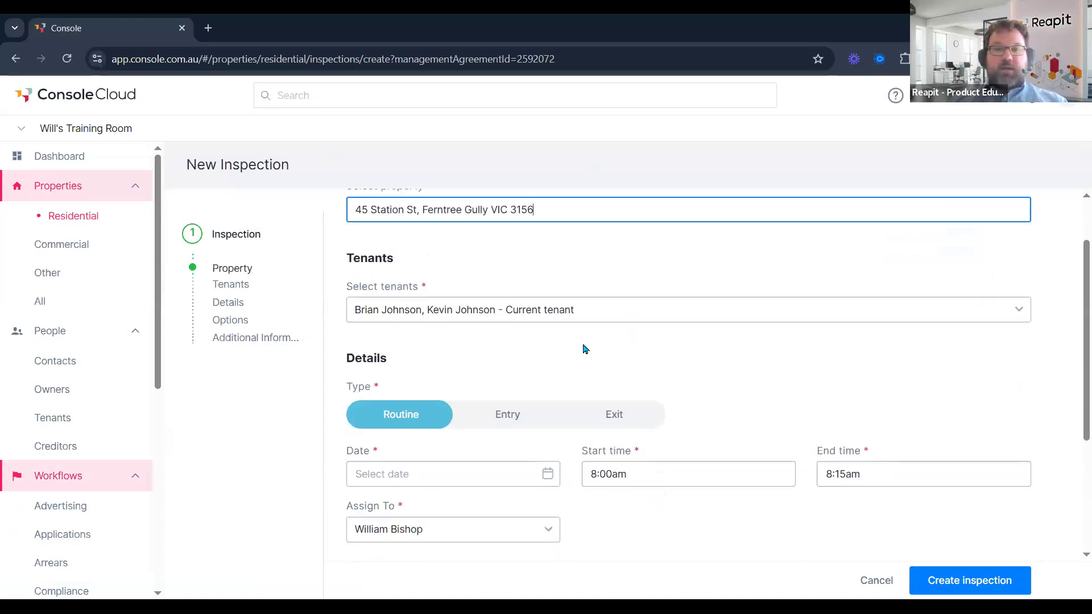
pyautogui.scroll(1, 575, 412)
pyautogui.scroll(-2, 571, 405)
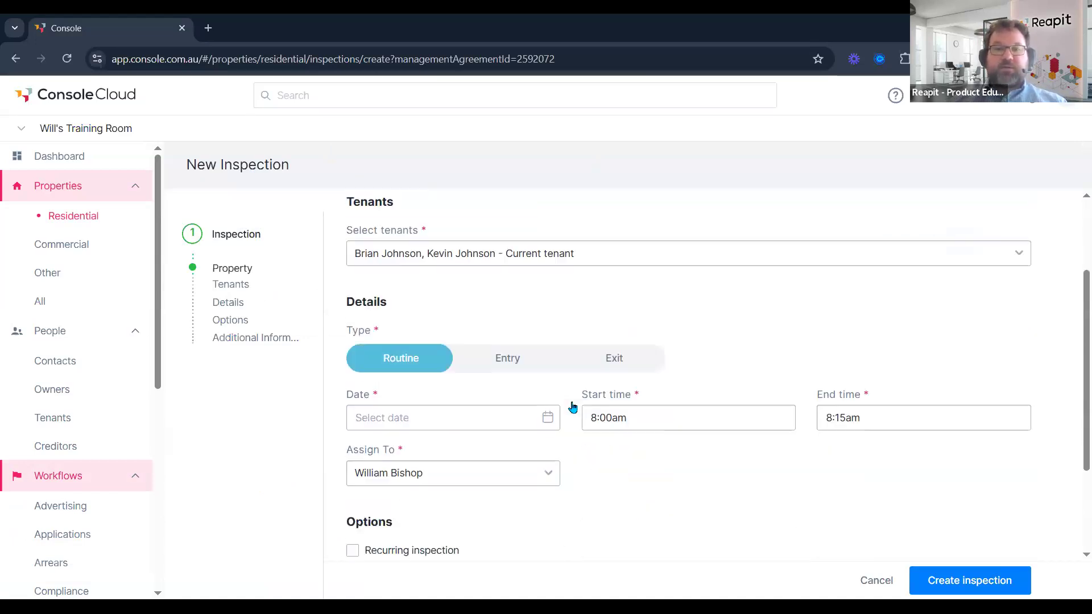
pyautogui.scroll(-1, 587, 454)
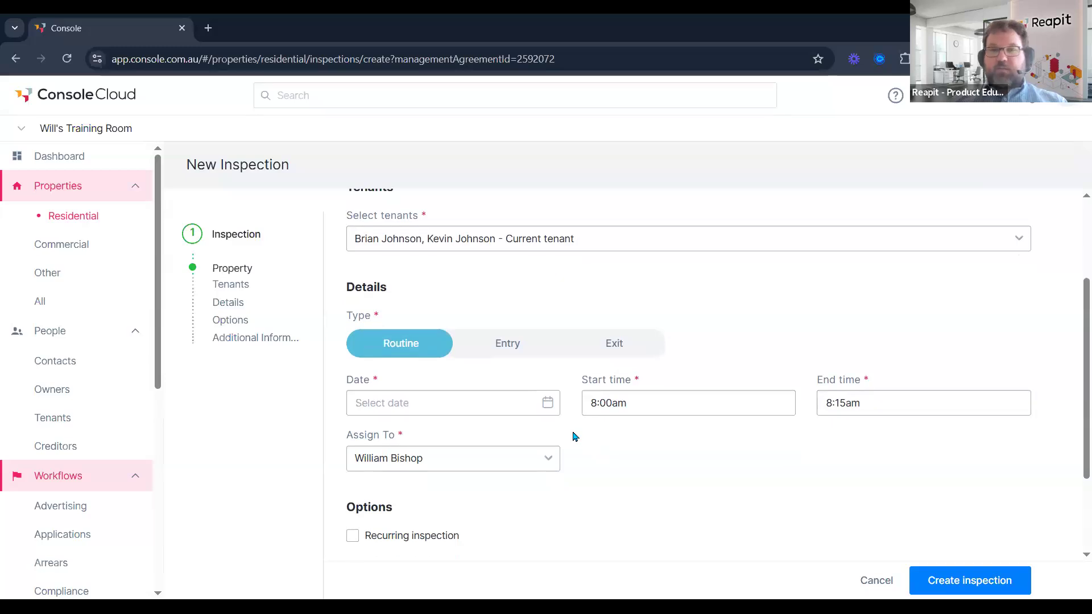
pyautogui.click(546, 404)
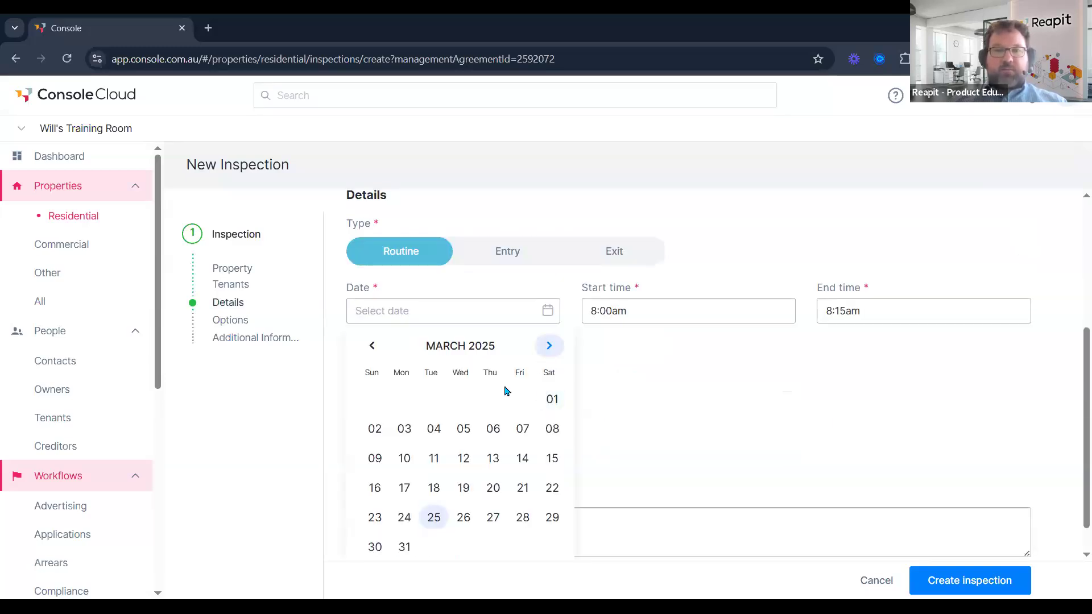
pyautogui.click(549, 345)
pyautogui.click(434, 398)
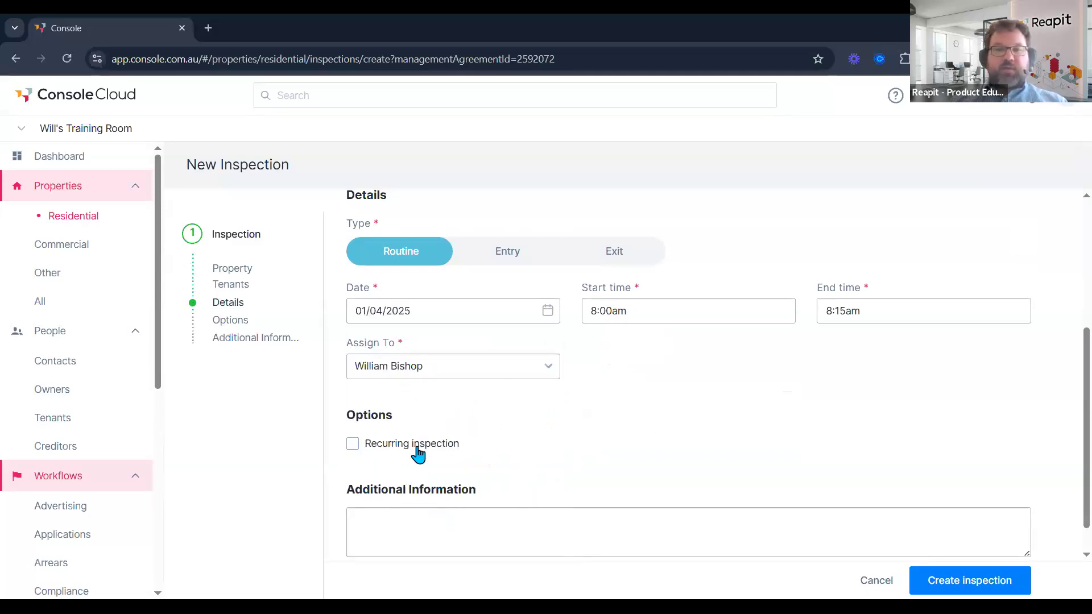
# Make the inspection recur every 3 Months and create it.
pyautogui.click(353, 443)
pyautogui.scroll(-1, 476, 418)
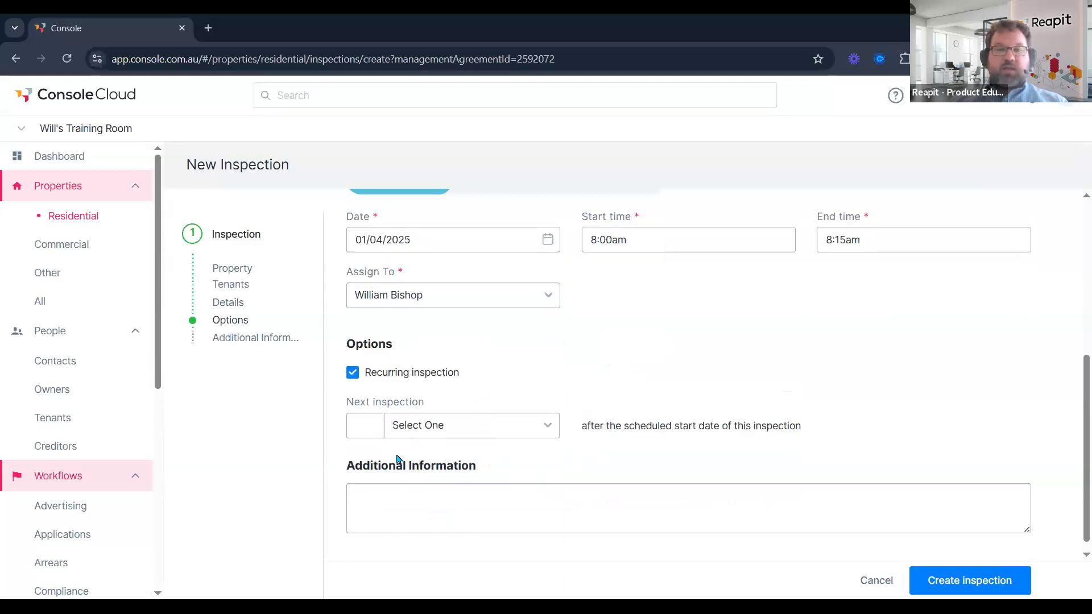
pyautogui.click(378, 430)
pyautogui.write('3')
pyautogui.click(439, 434)
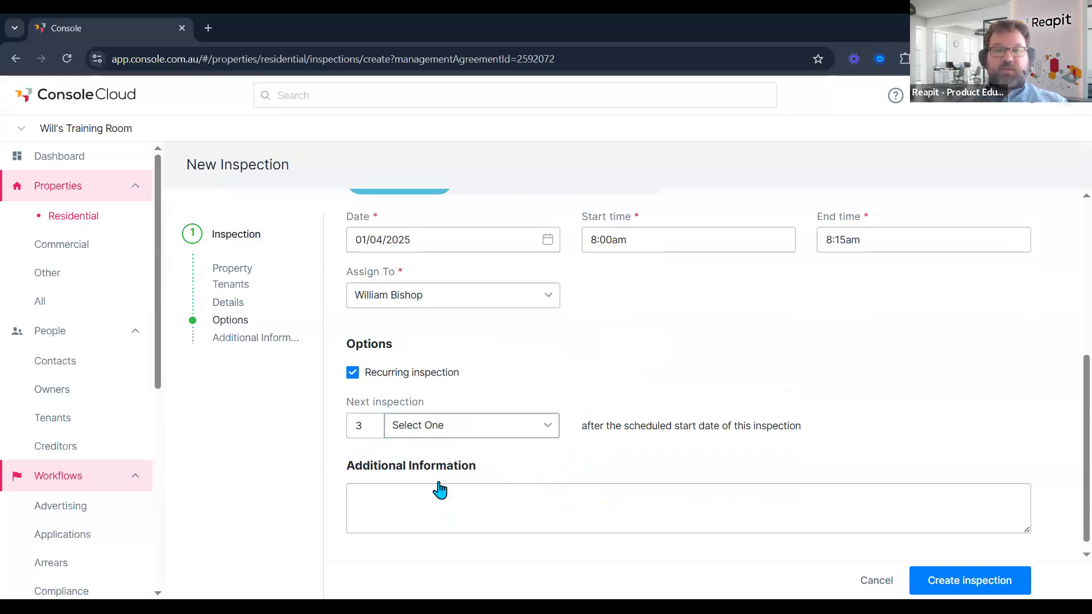
pyautogui.click(428, 535)
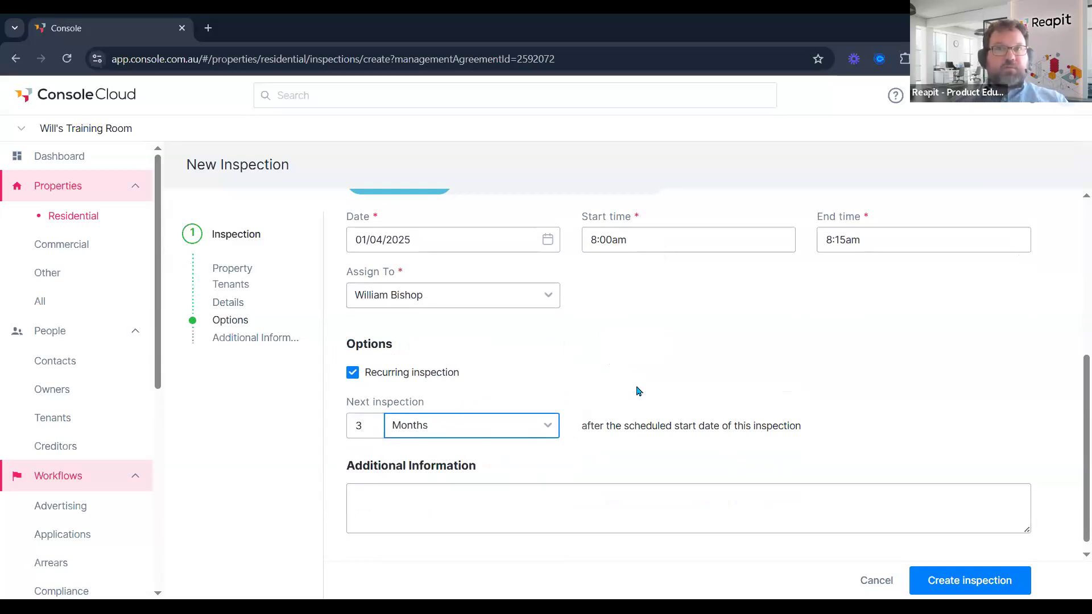
pyautogui.click(955, 583)
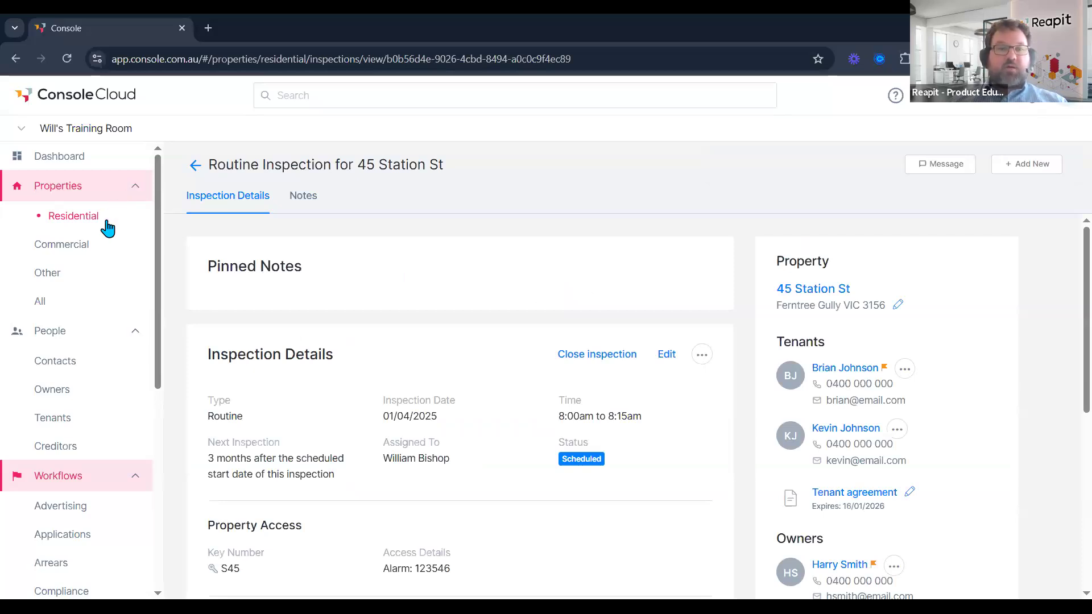
pyautogui.scroll(-1, 91, 332)
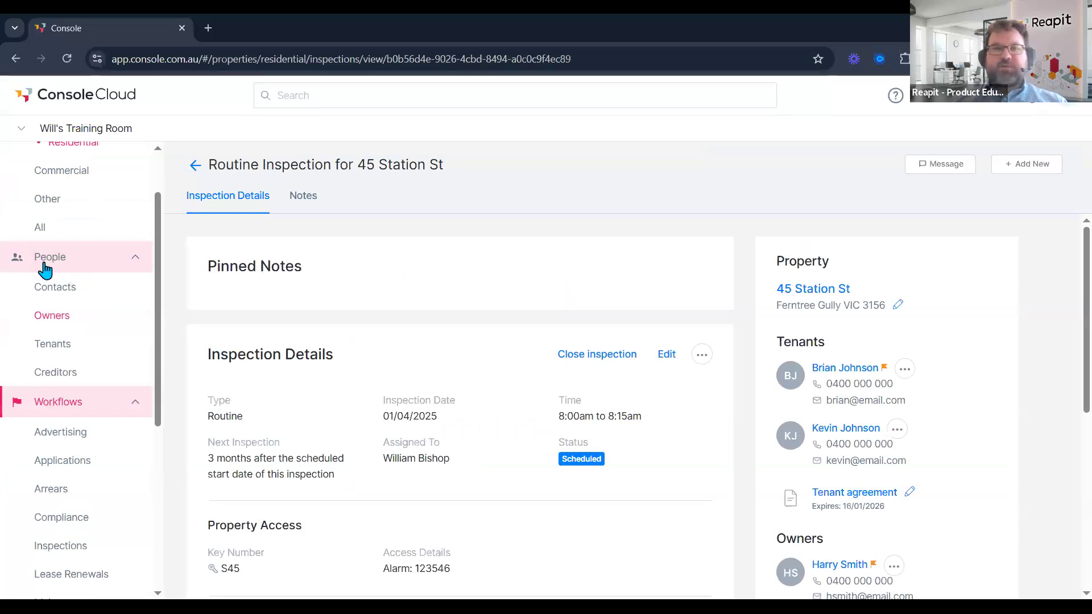
pyautogui.scroll(-2, 40, 267)
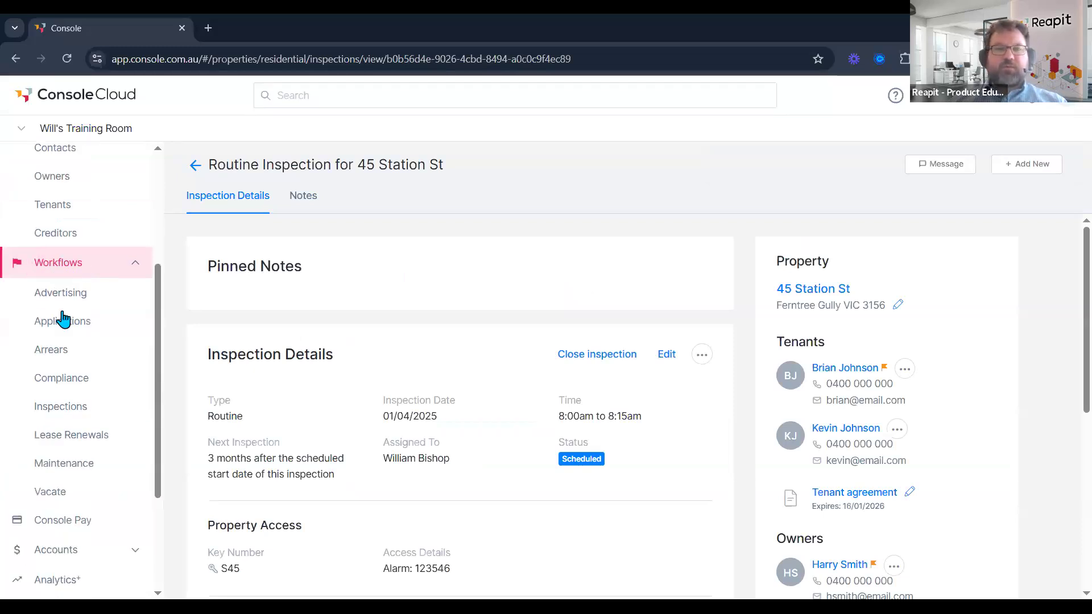
pyautogui.click(69, 415)
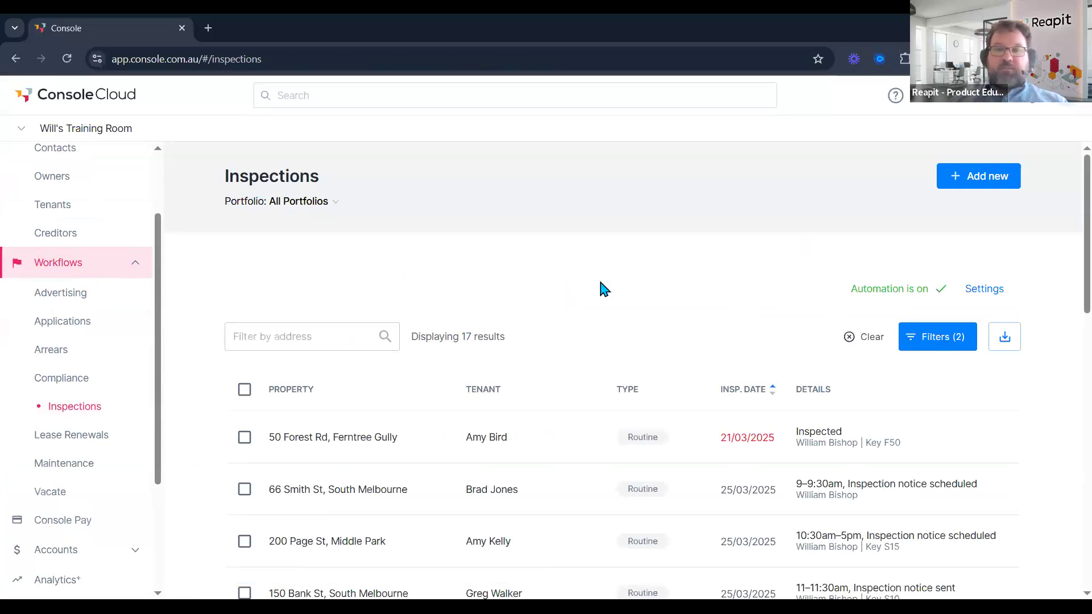
pyautogui.scroll(-1, 601, 274)
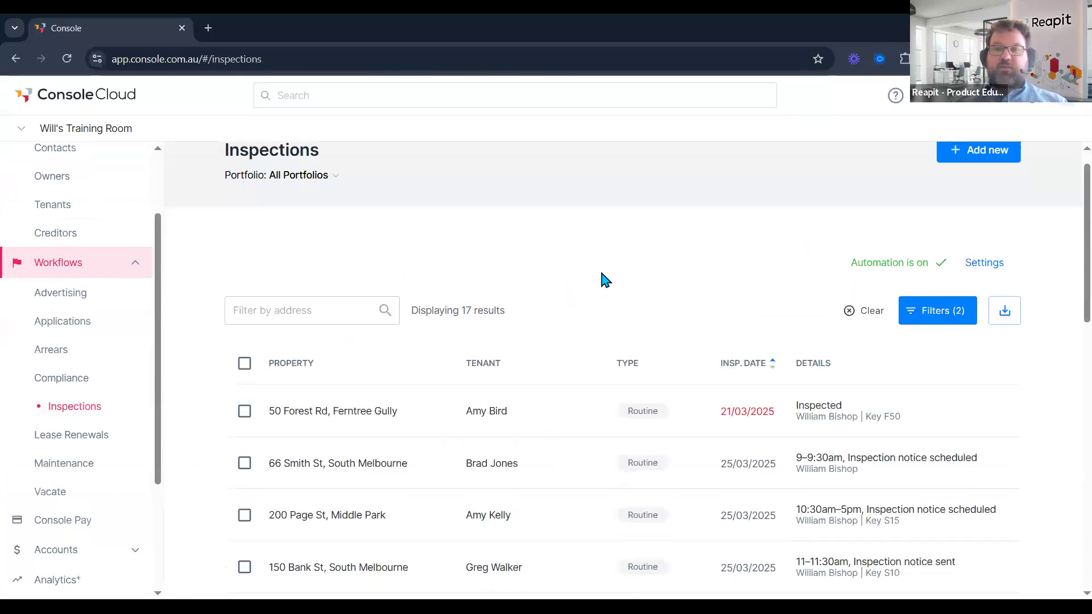
pyautogui.scroll(-2, 601, 273)
pyautogui.scroll(-2, 602, 274)
pyautogui.scroll(4, 601, 275)
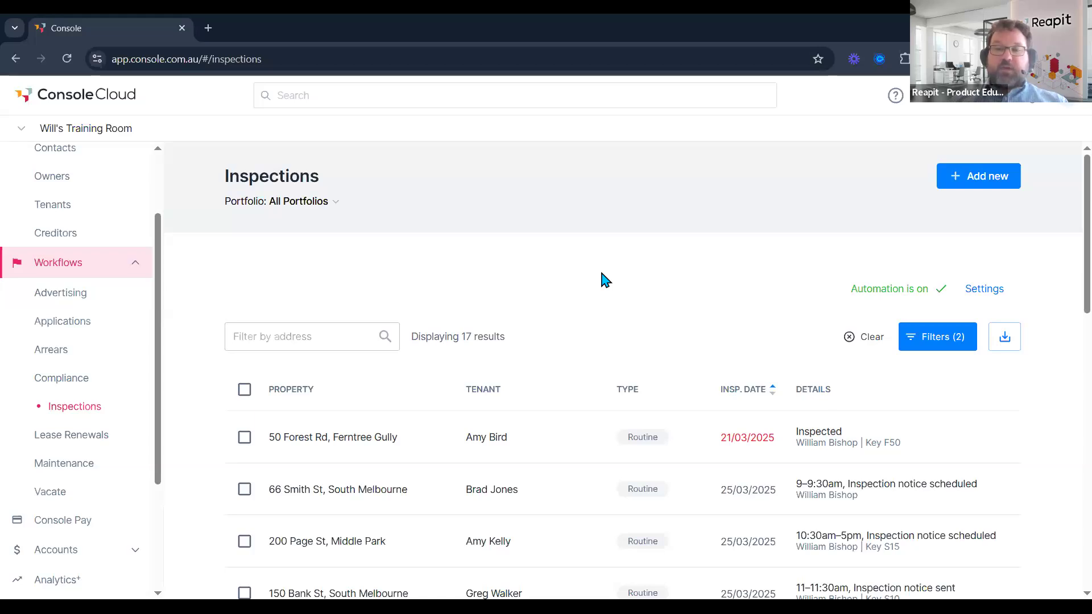
pyautogui.scroll(-3, 602, 279)
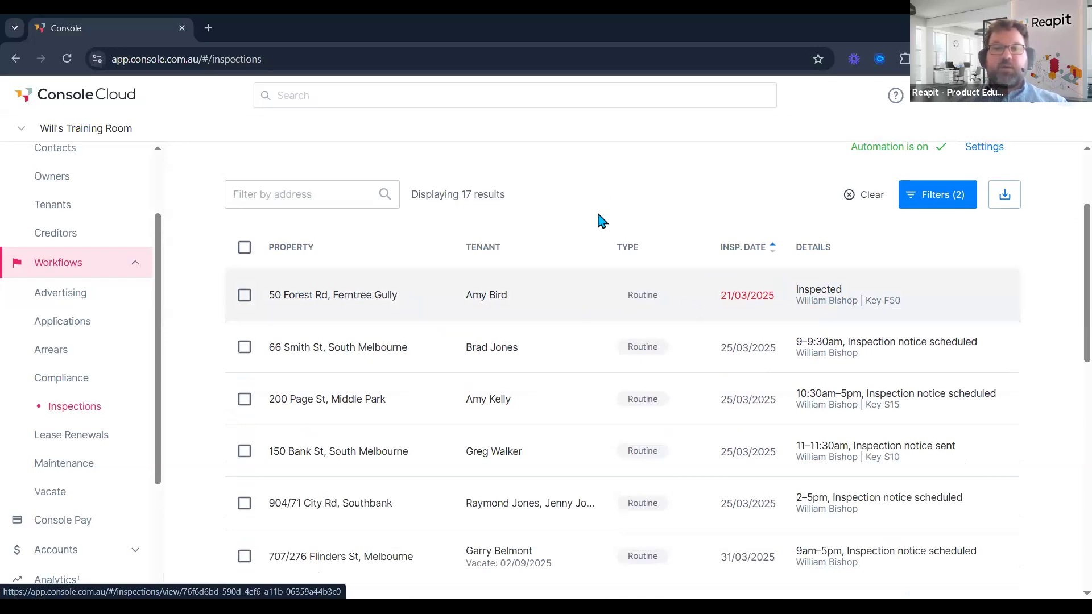
pyautogui.scroll(-1, 604, 195)
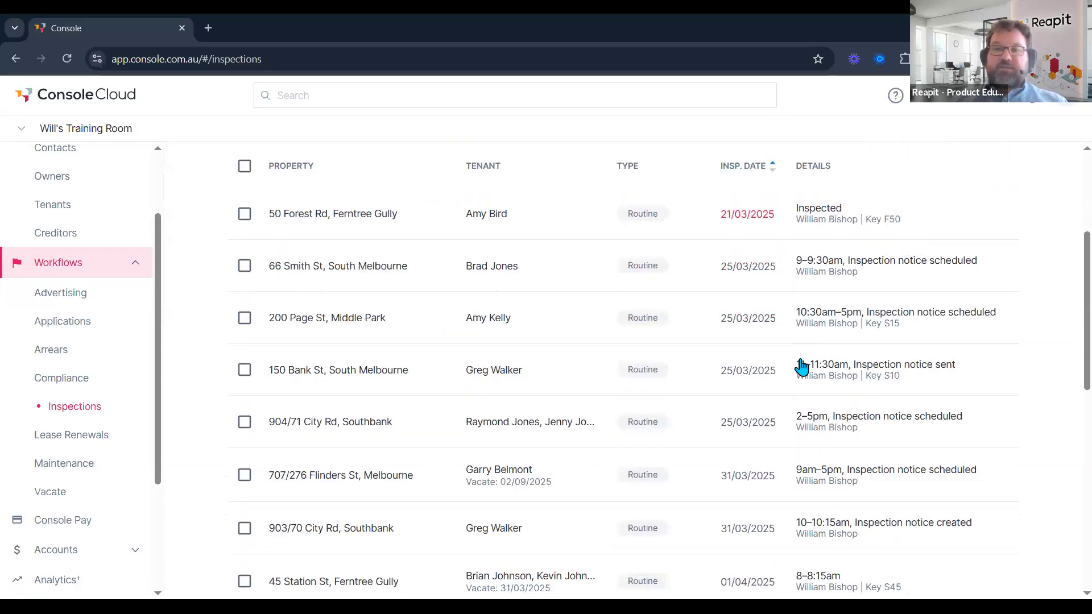
pyautogui.scroll(-1, 802, 407)
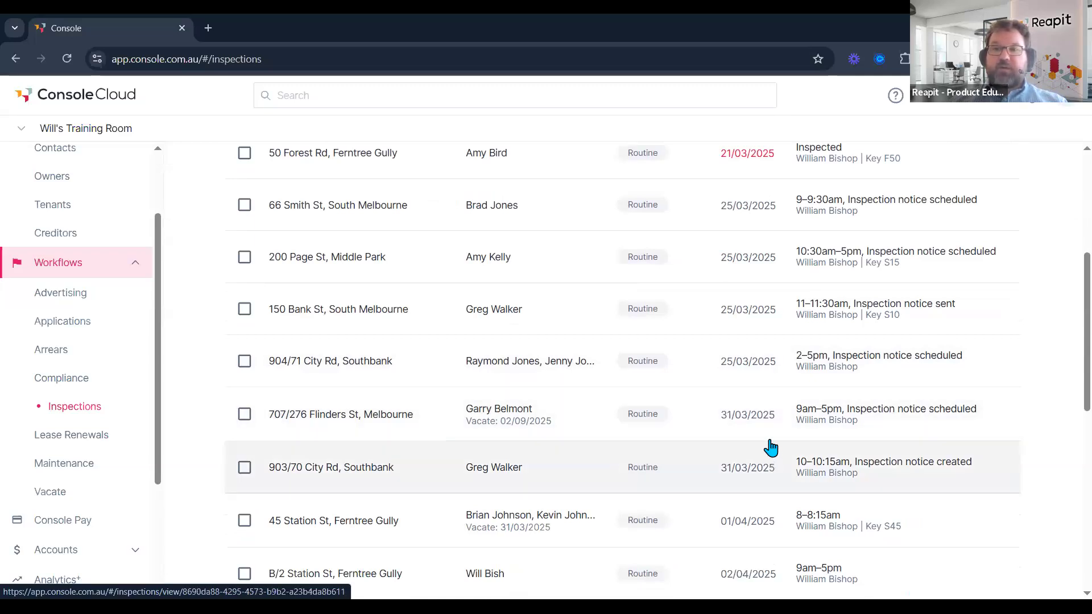
pyautogui.scroll(5, 738, 316)
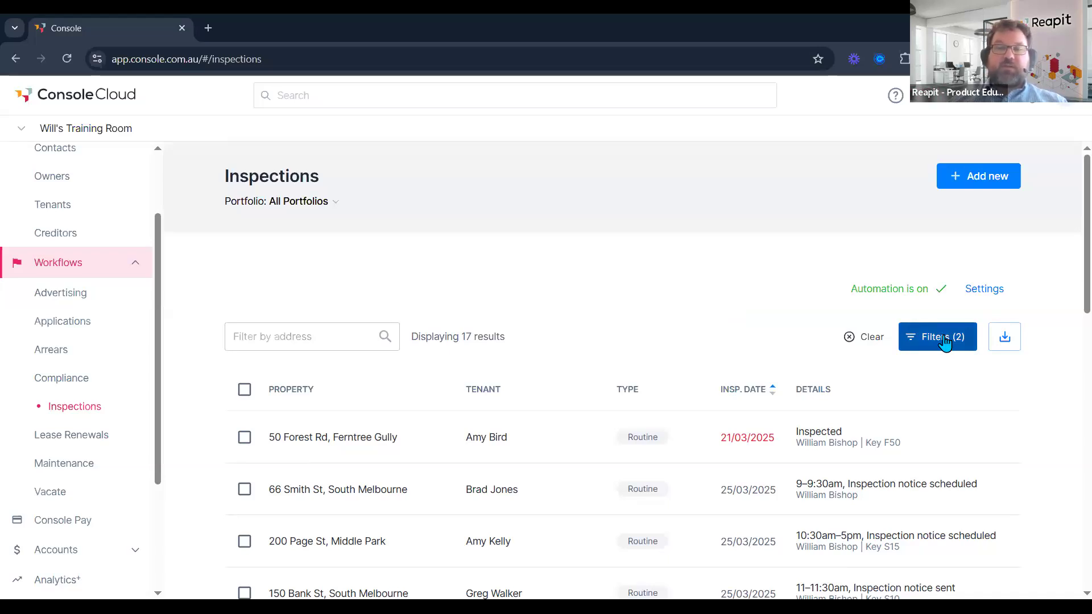
# Filter inspections to open routine ones dated 01/04/2025 to 30/04/2025.
pyautogui.click(929, 343)
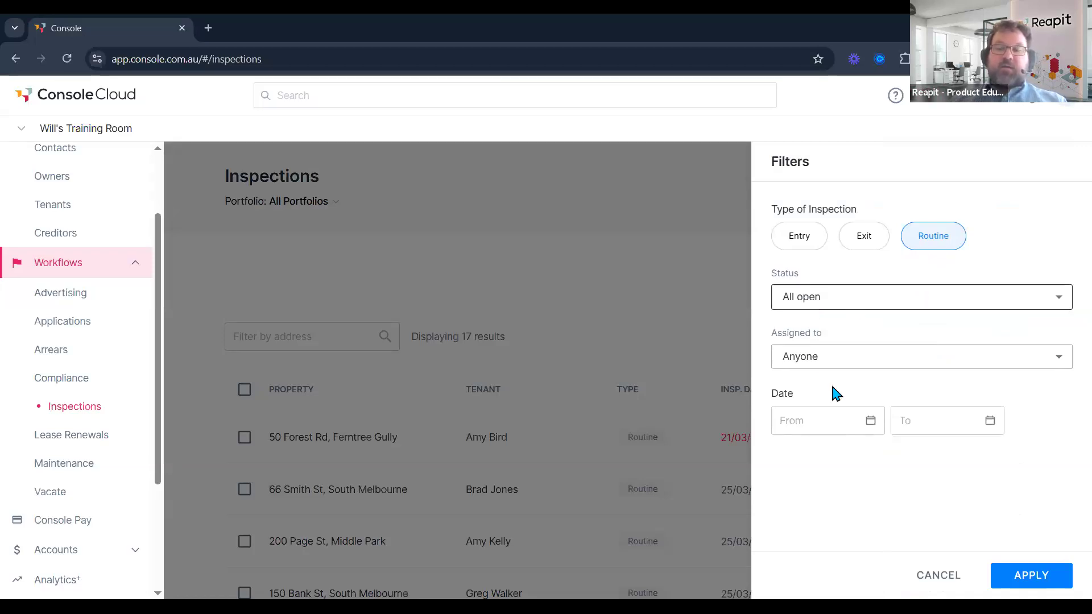
pyautogui.click(826, 363)
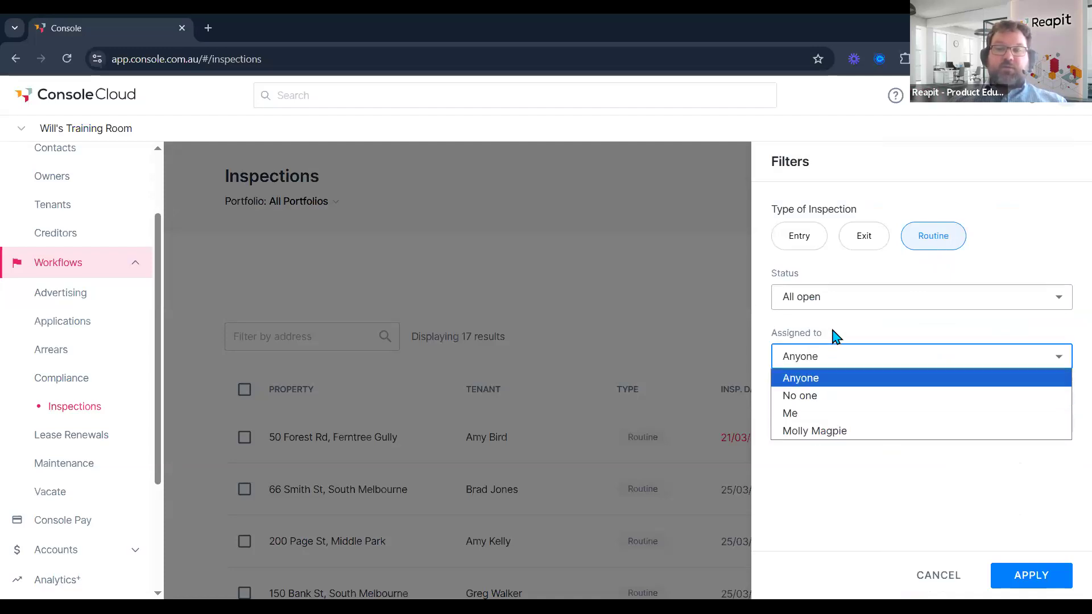
pyautogui.click(869, 424)
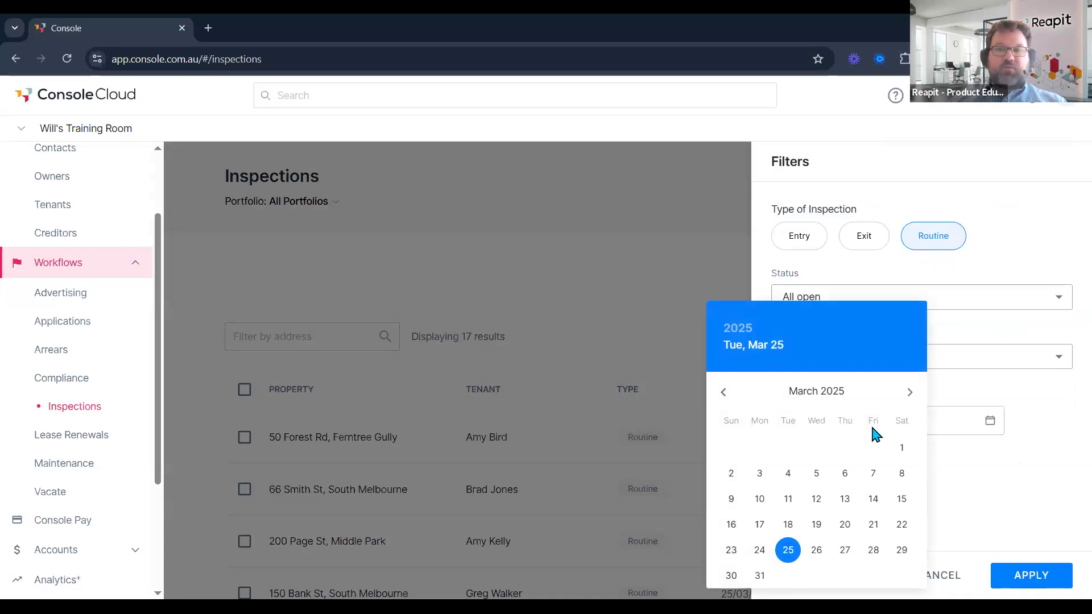
pyautogui.click(908, 393)
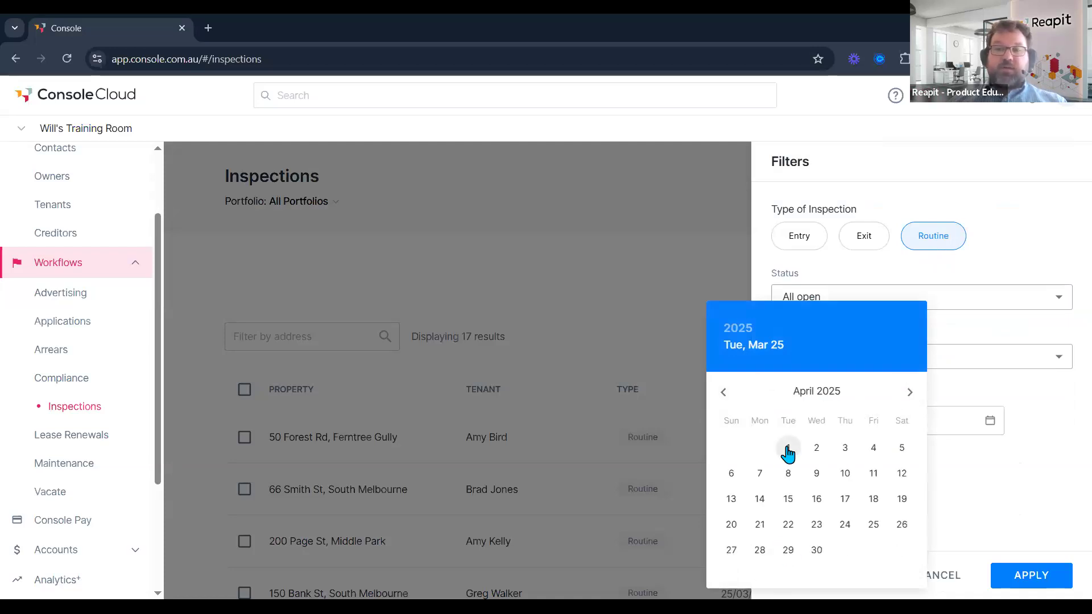
pyautogui.click(787, 450)
pyautogui.click(990, 421)
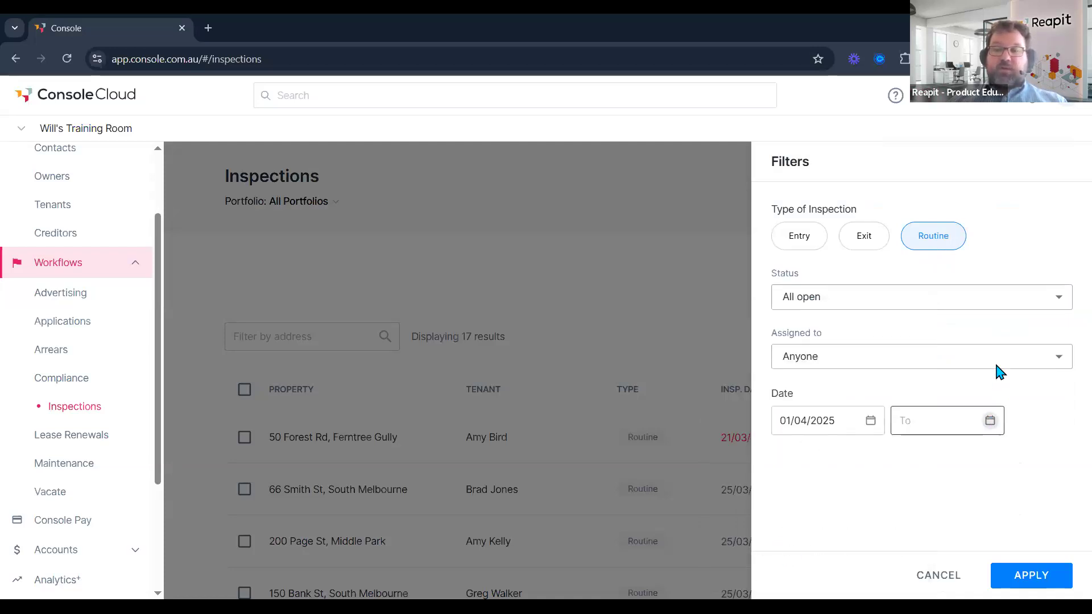
pyautogui.click(936, 550)
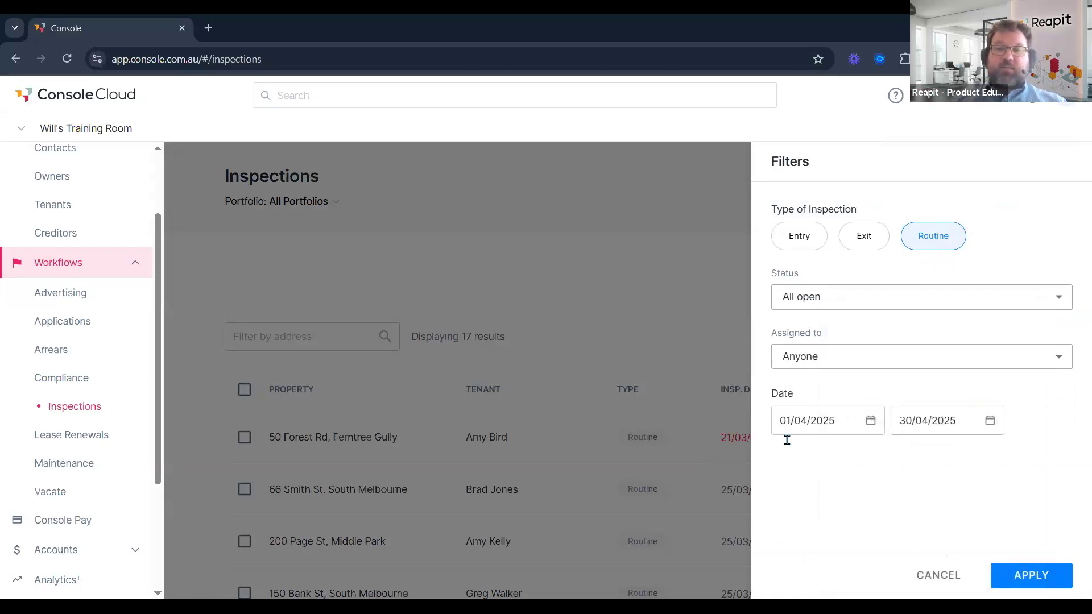
pyautogui.click(1027, 582)
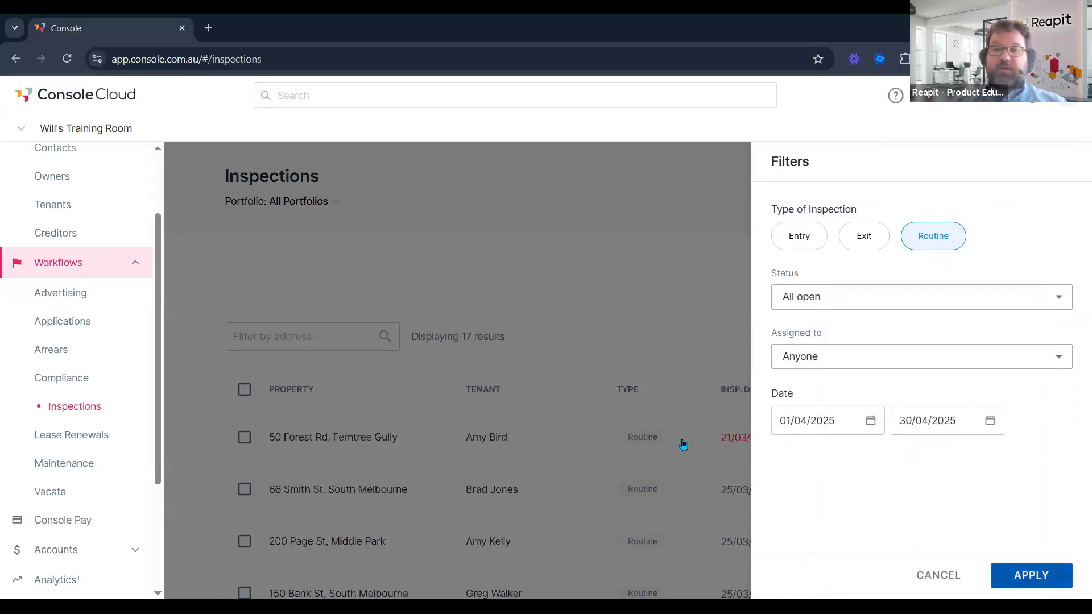
pyautogui.scroll(-3, 650, 353)
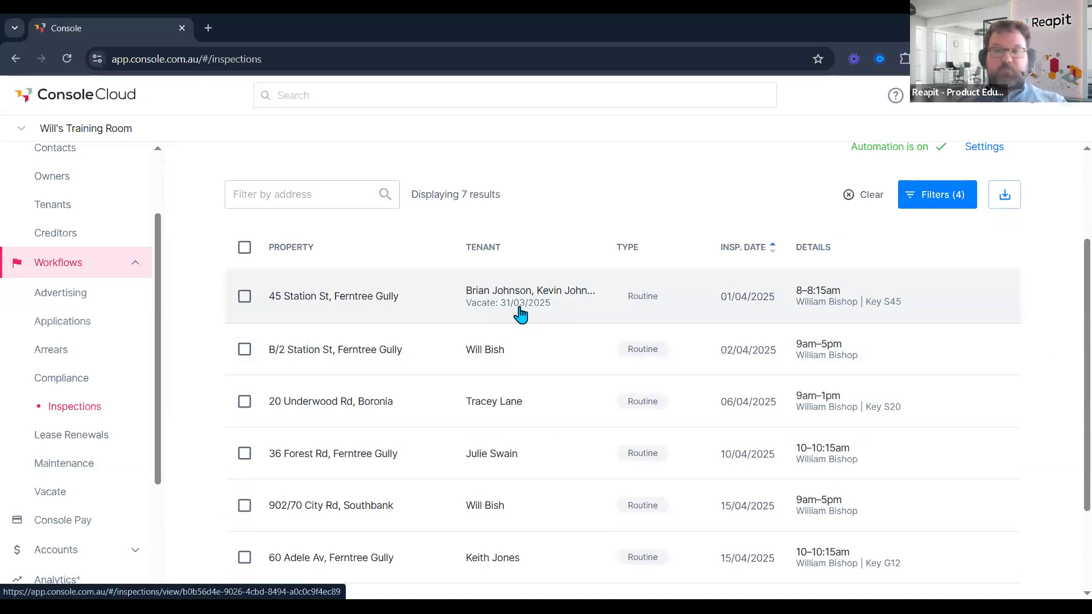
# Tick the 02/04, 06/04 and 10/04 inspection rows and open the bulk actions menu.
pyautogui.scroll(-1, 520, 314)
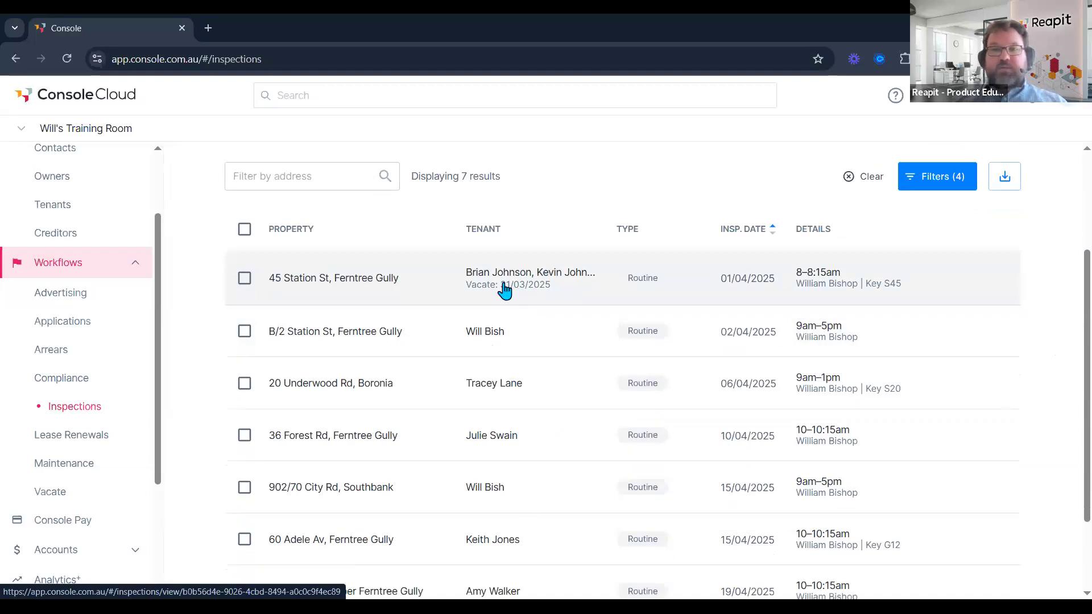
pyautogui.scroll(-1, 505, 290)
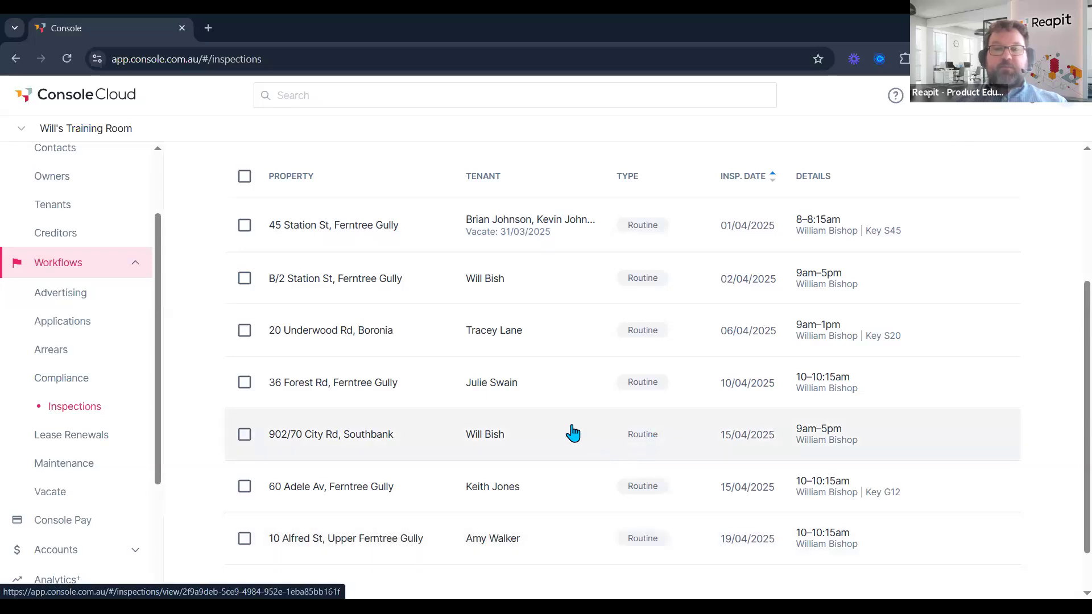
pyautogui.click(244, 278)
pyautogui.click(243, 335)
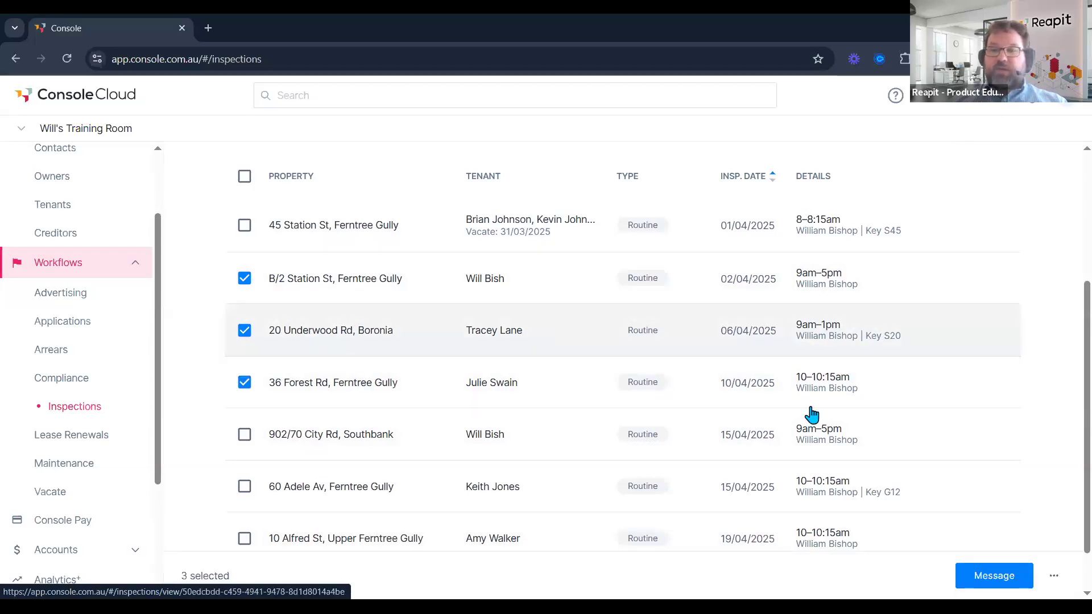
pyautogui.click(1052, 579)
# Reassign the three inspections to Me and reschedule them to 03/04/2025.
pyautogui.click(999, 515)
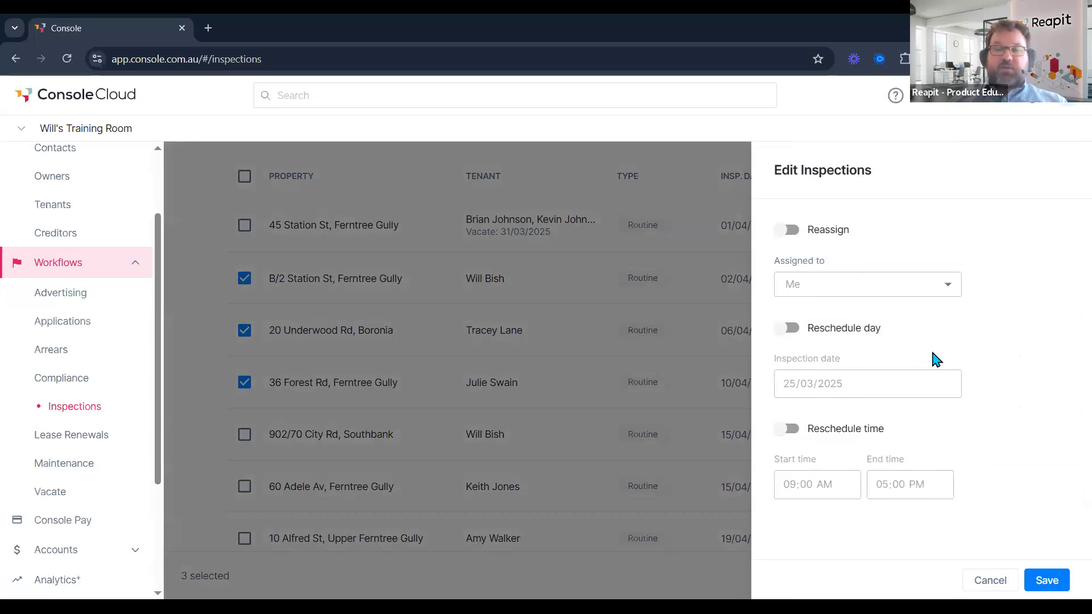
pyautogui.click(789, 229)
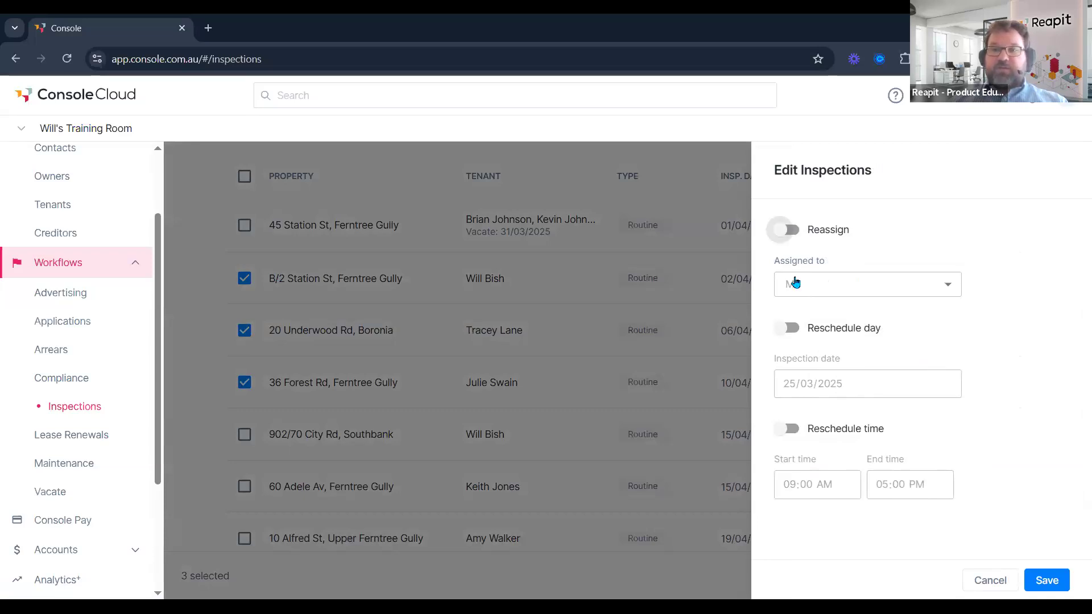
pyautogui.click(790, 327)
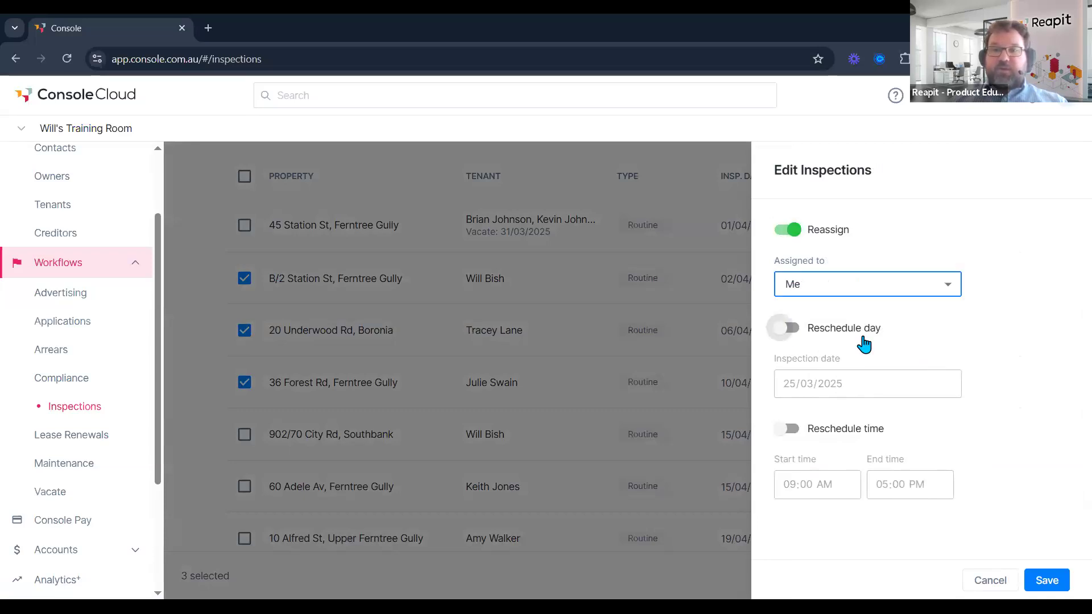
pyautogui.click(947, 384)
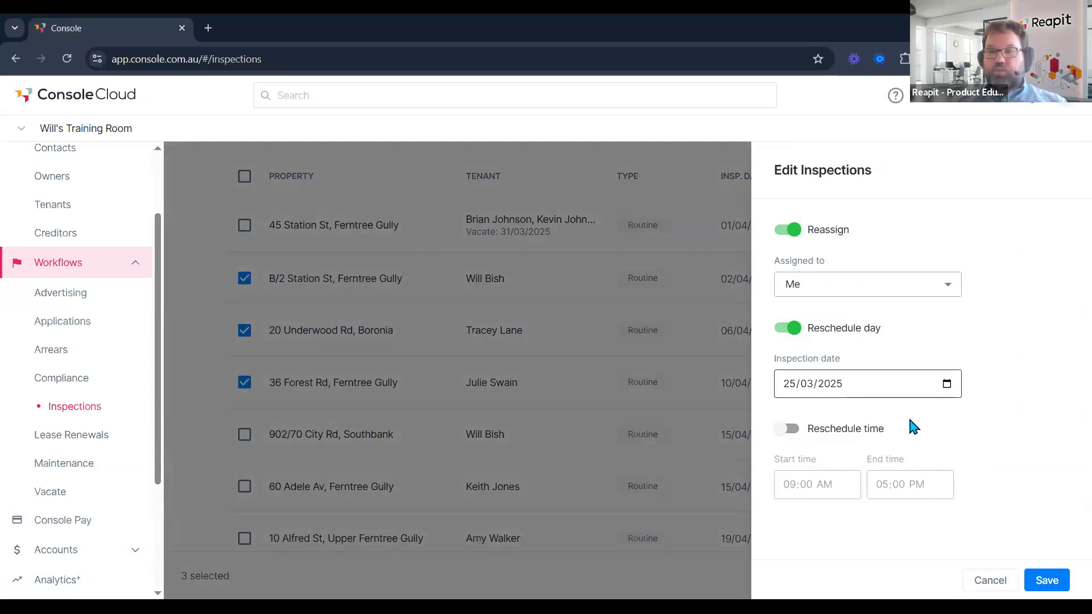
pyautogui.click(911, 415)
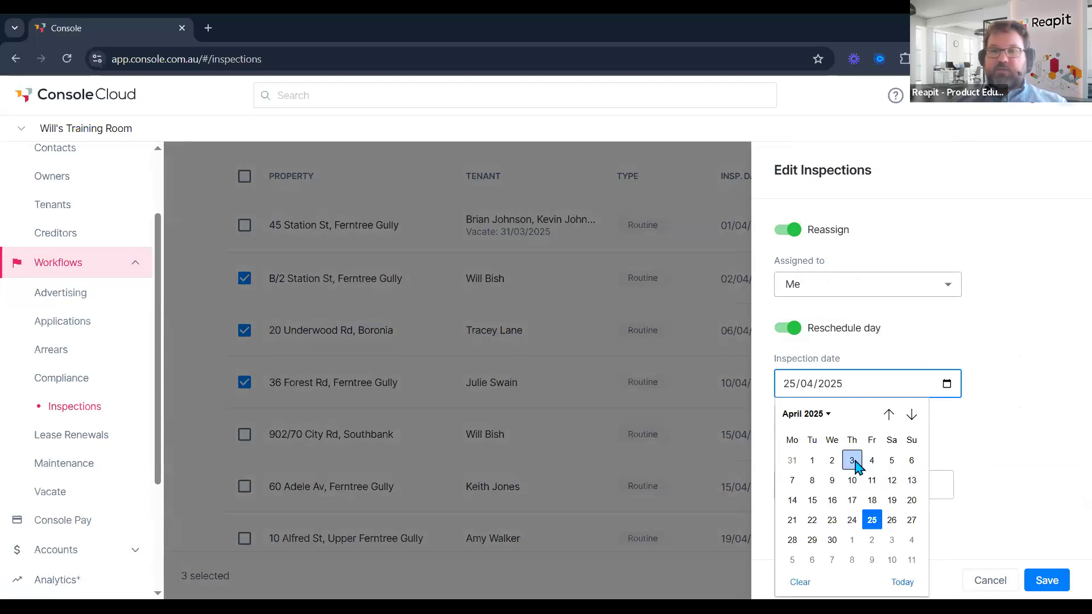
pyautogui.press('Return')
# Set their time to 12:00 PM–3:00 PM and save the changes.
pyautogui.click(795, 431)
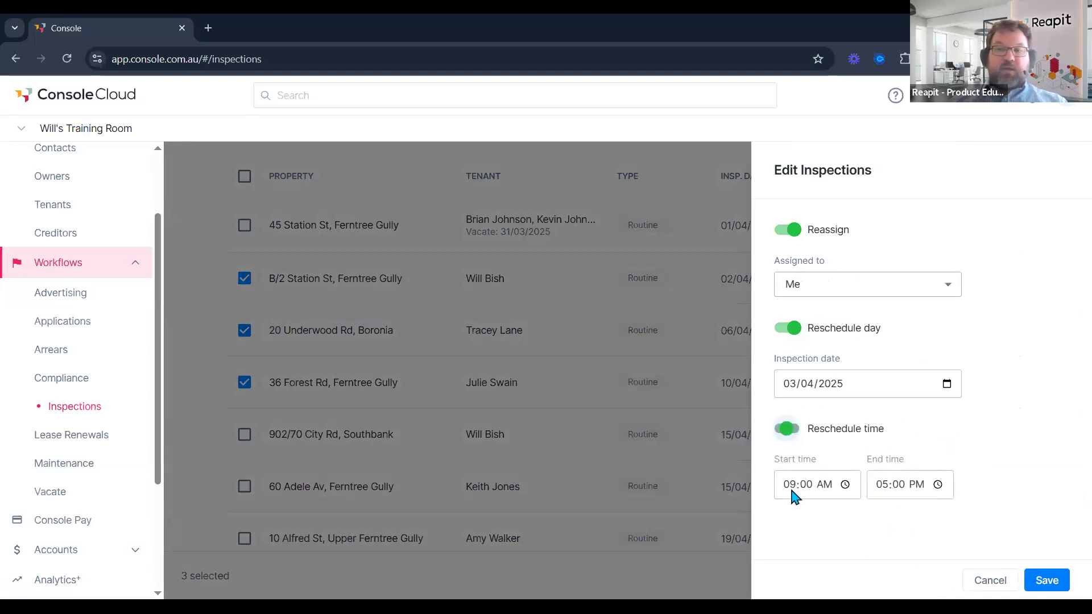
pyautogui.click(844, 485)
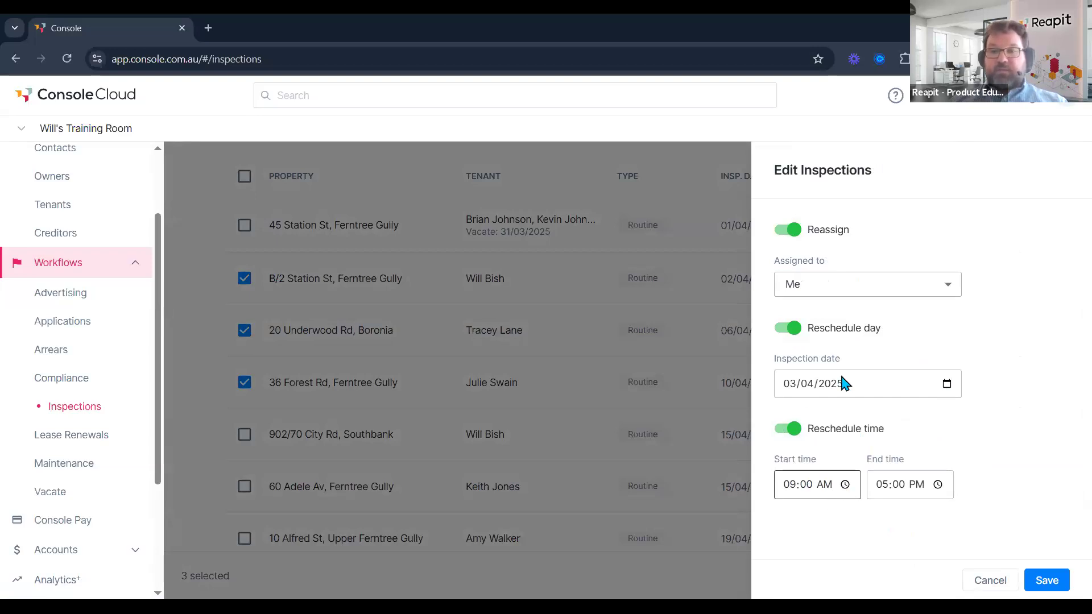
pyautogui.click(796, 375)
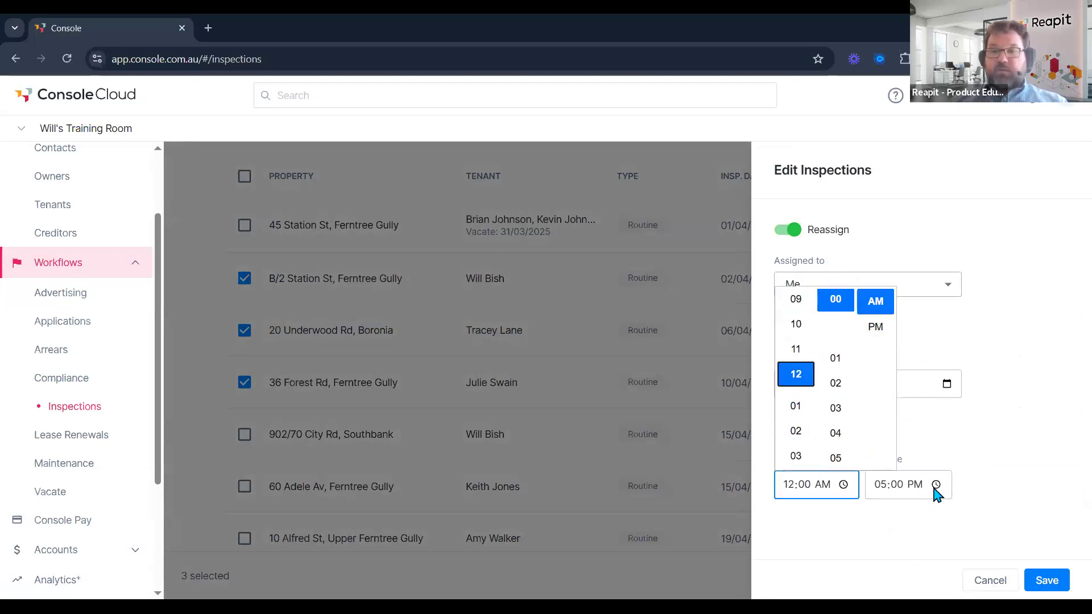
pyautogui.click(878, 328)
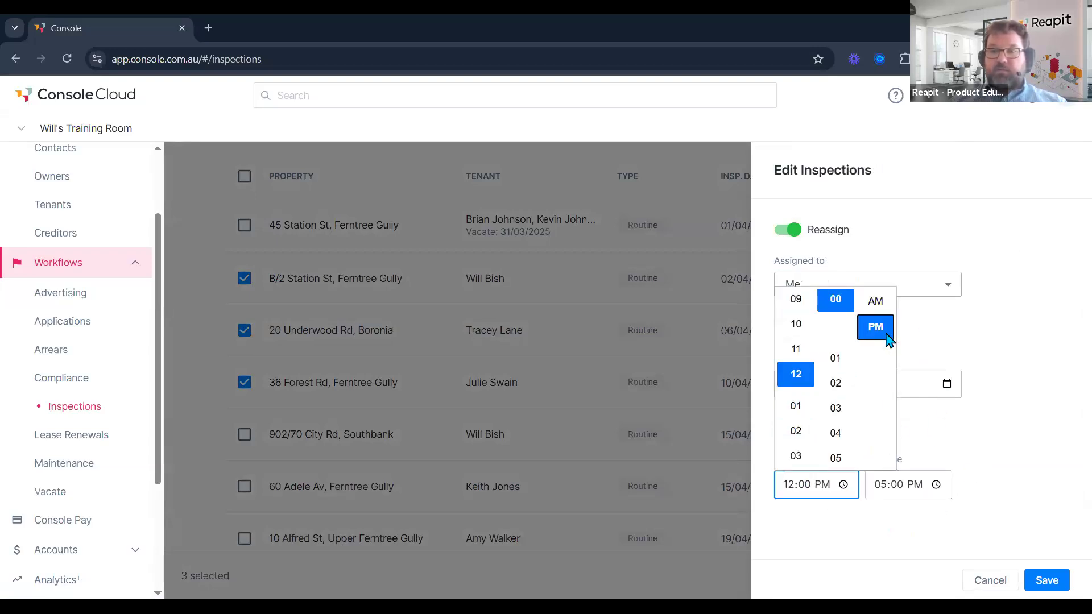
pyautogui.click(939, 487)
pyautogui.scroll(2, 890, 342)
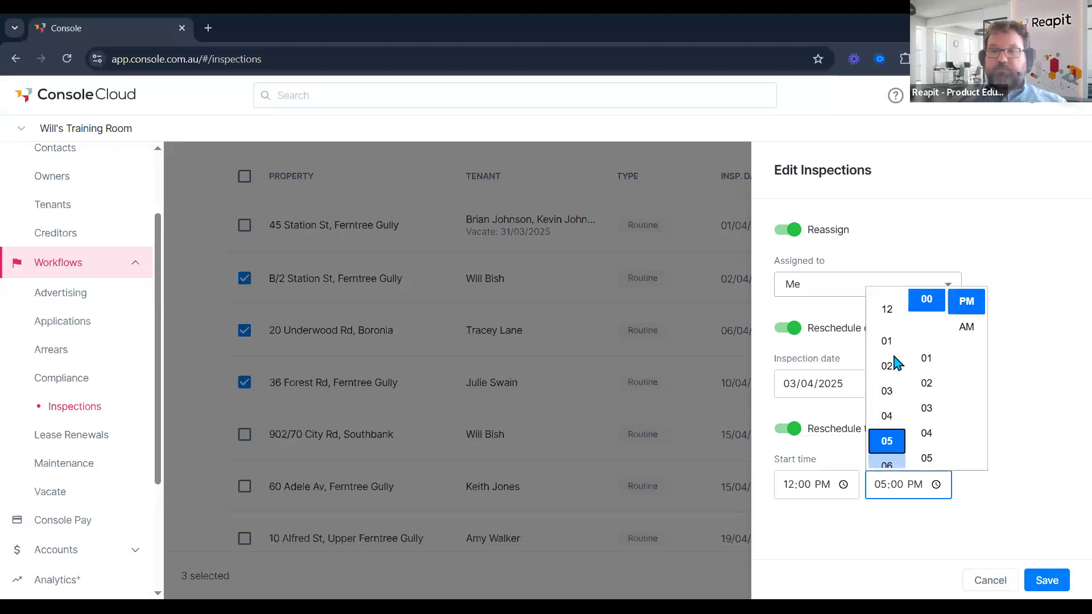
pyautogui.click(892, 392)
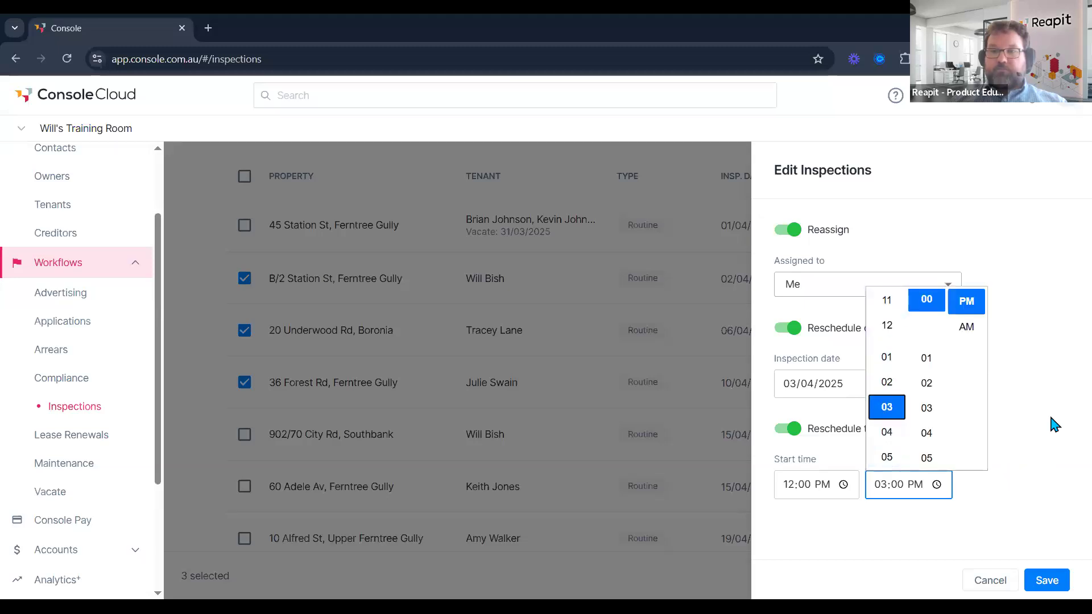
pyautogui.click(1051, 584)
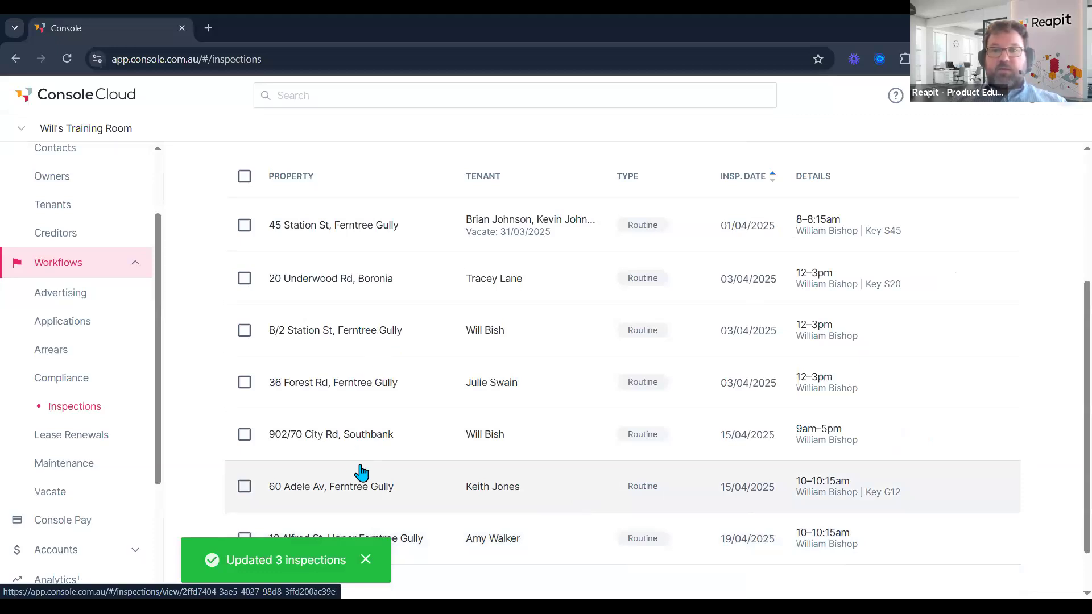
# Select the three inspections now dated 03/04/2025.
pyautogui.scroll(1, 747, 355)
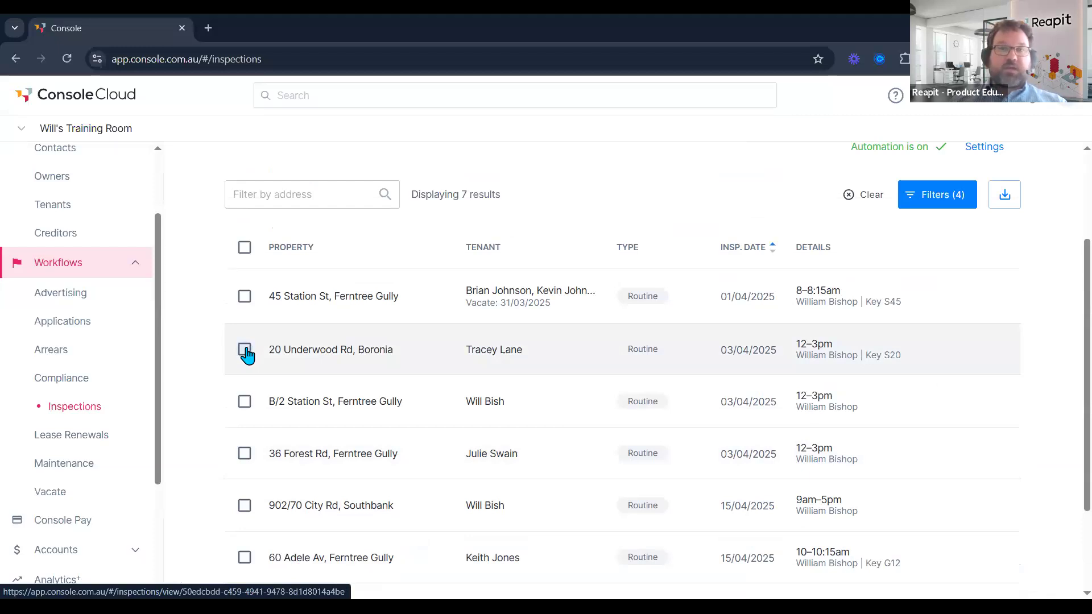
pyautogui.click(245, 349)
pyautogui.click(244, 402)
pyautogui.click(245, 453)
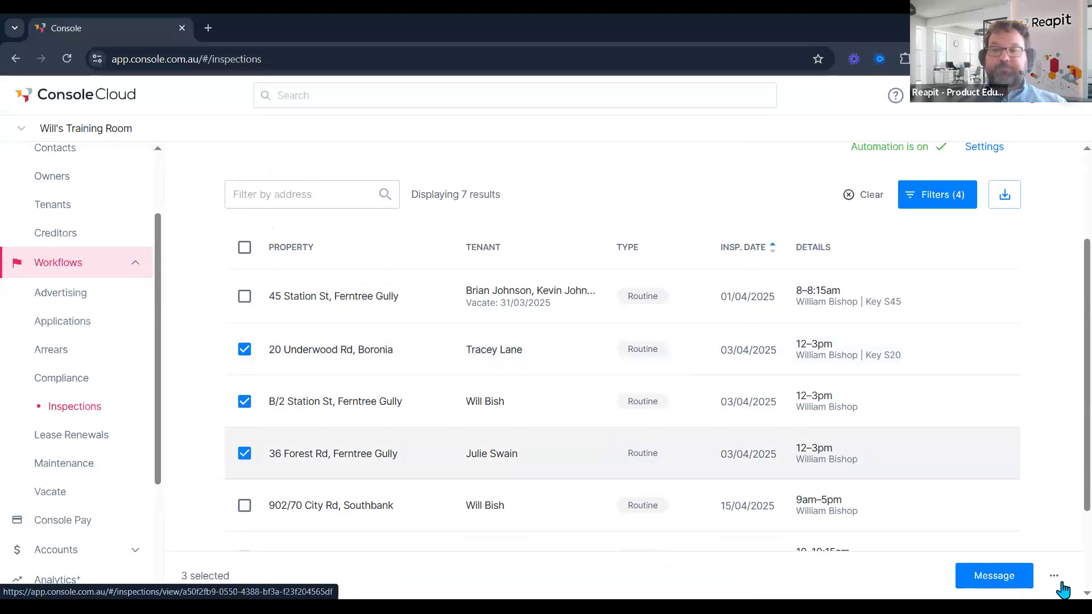
pyautogui.click(1054, 577)
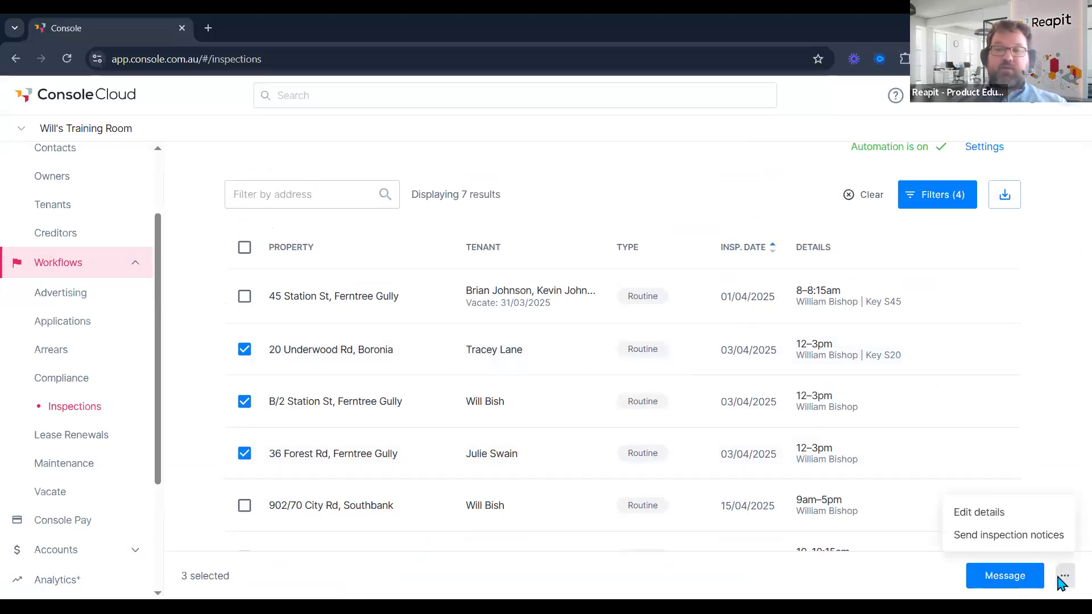
# Review the Inspection Entry Notice email preview, send it to the tenants, and reload the list.
pyautogui.click(1046, 538)
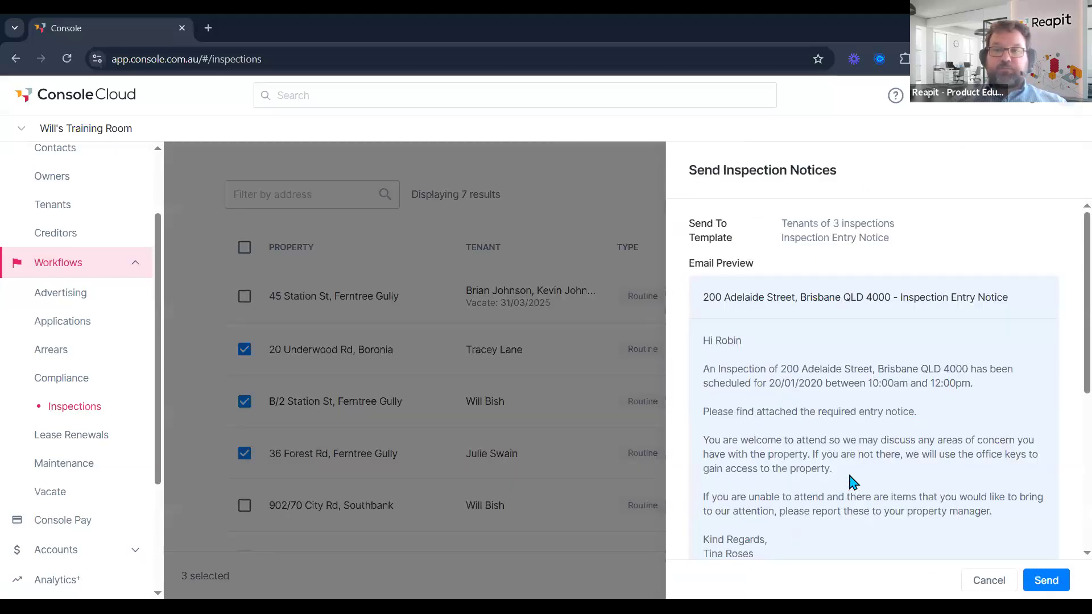
pyautogui.scroll(-2, 852, 479)
pyautogui.scroll(-3, 852, 480)
pyautogui.scroll(2, 856, 478)
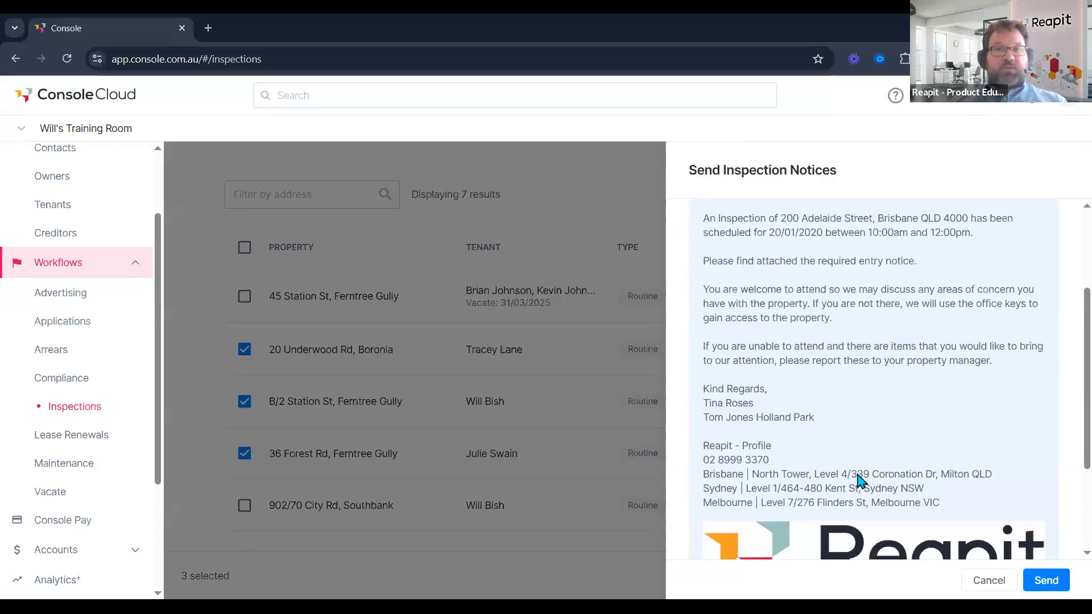
pyautogui.scroll(2, 858, 483)
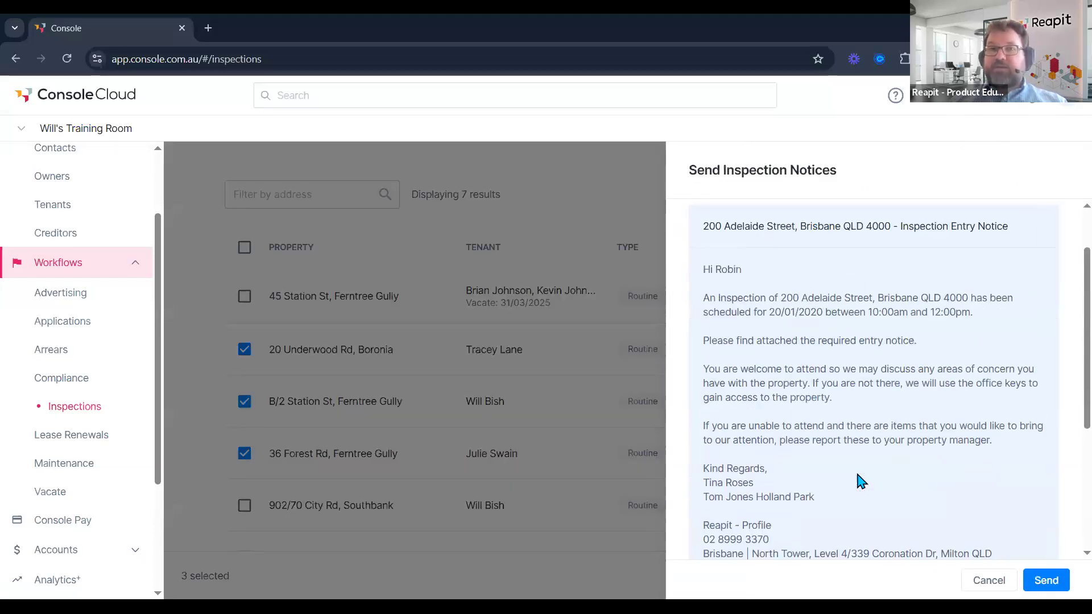
pyautogui.scroll(-4, 860, 480)
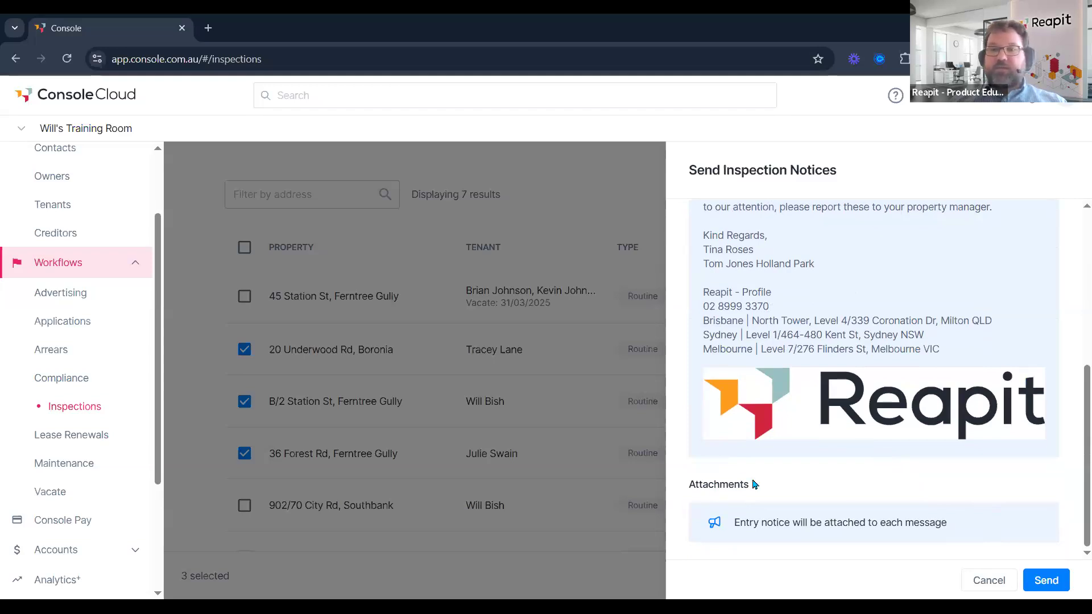
pyautogui.scroll(5, 858, 492)
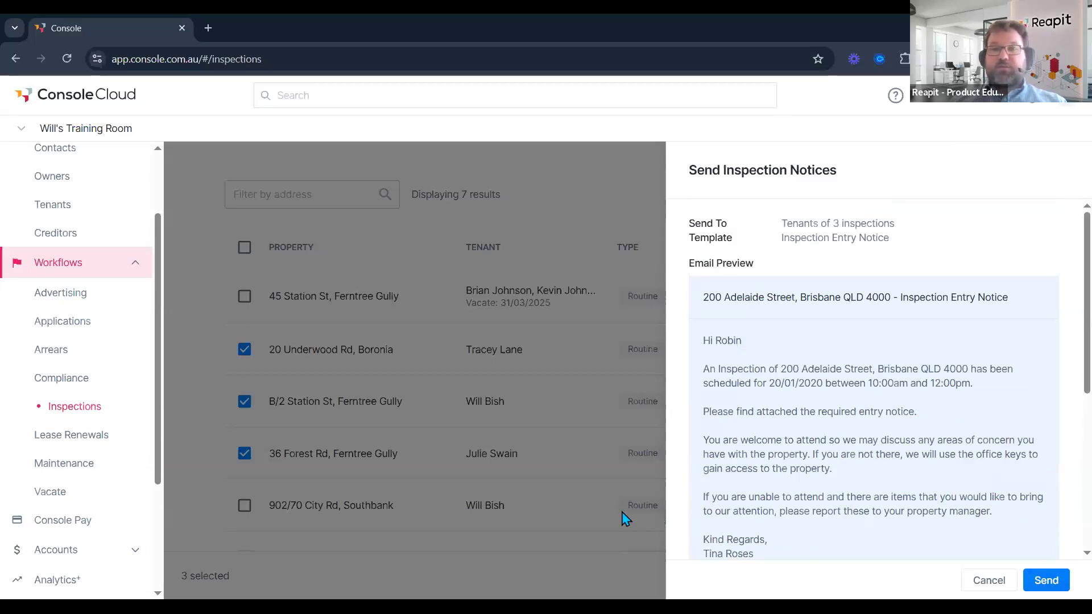
pyautogui.click(1045, 588)
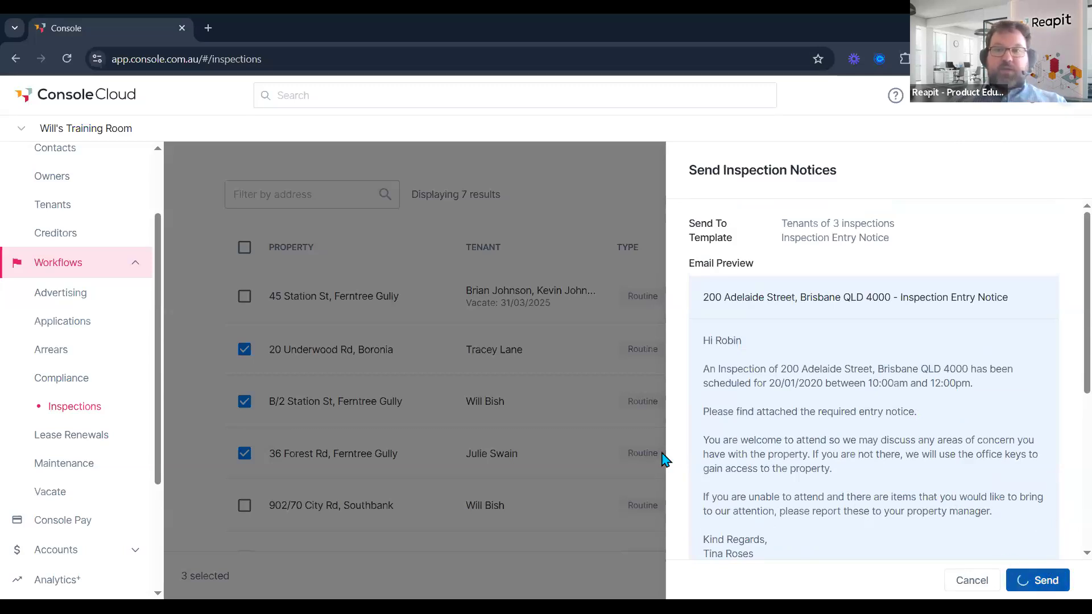
pyautogui.click(72, 62)
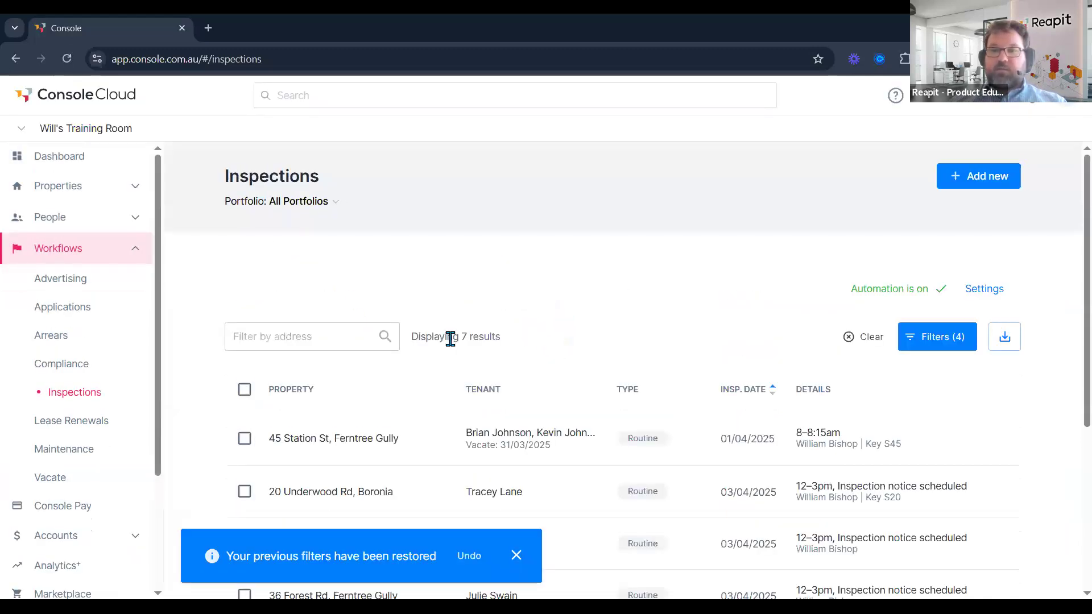
pyautogui.scroll(-2, 508, 385)
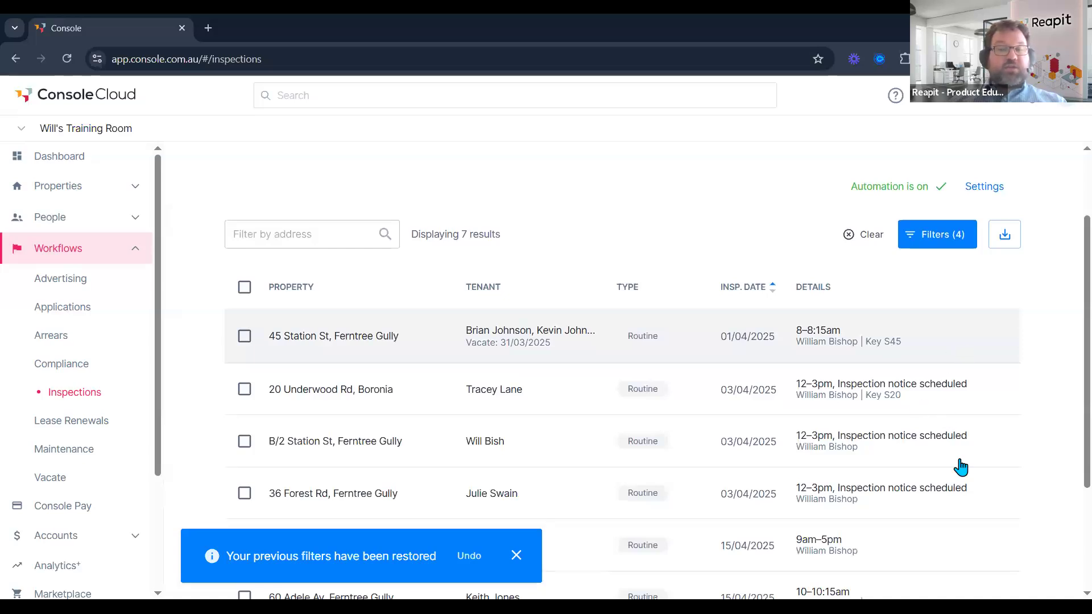
pyautogui.scroll(-1, 956, 358)
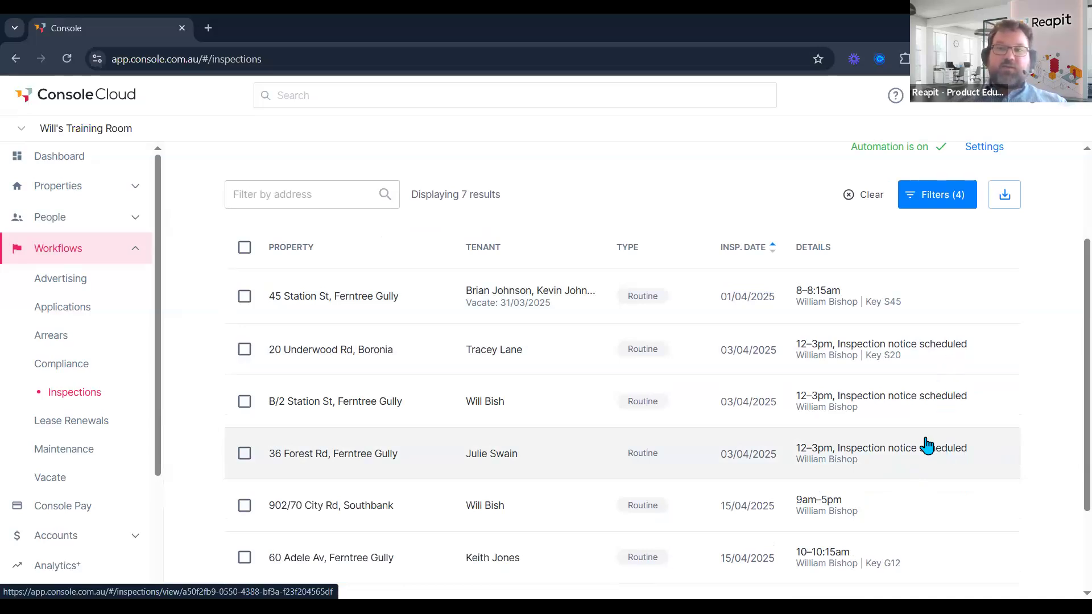
pyautogui.scroll(1, 927, 445)
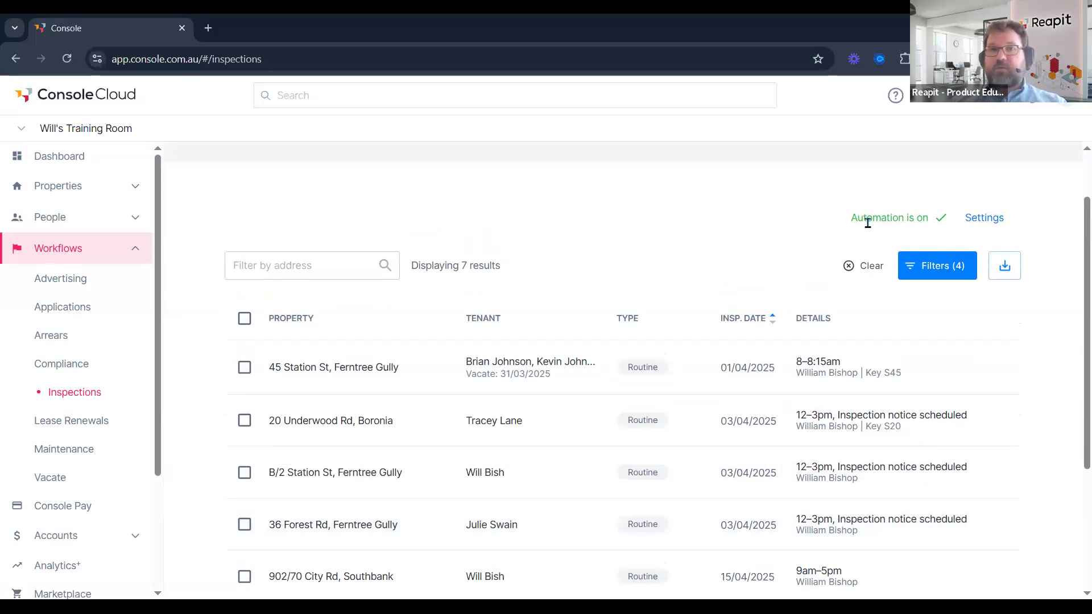
# Save the auto reminder emailing tenants 3 days before routine inspections, after 09:30 AM.
pyautogui.click(979, 220)
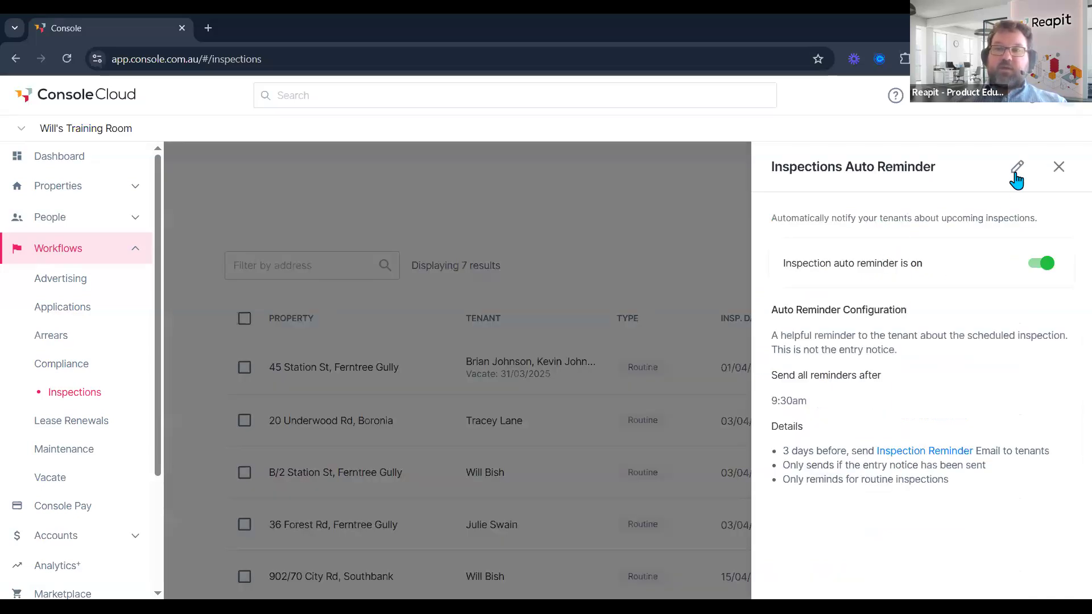
pyautogui.click(1016, 170)
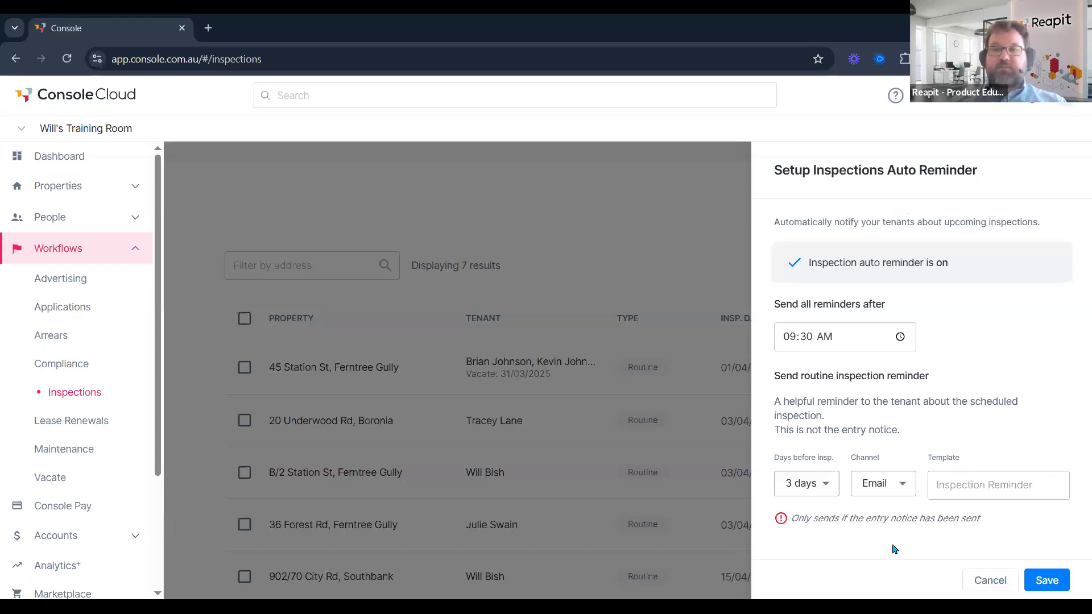
pyautogui.click(1059, 577)
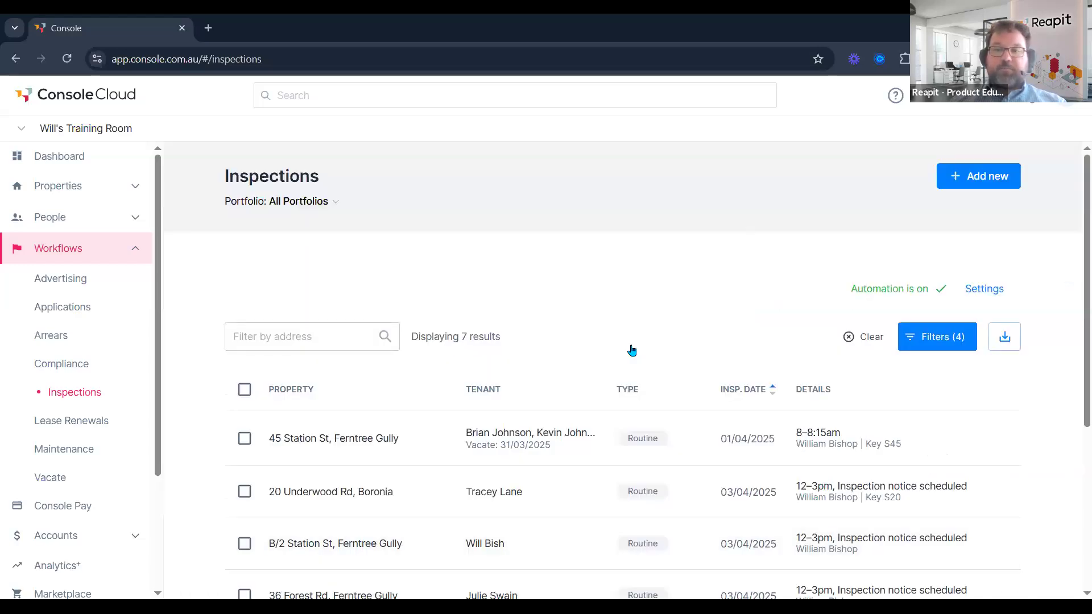
pyautogui.scroll(-2, 631, 353)
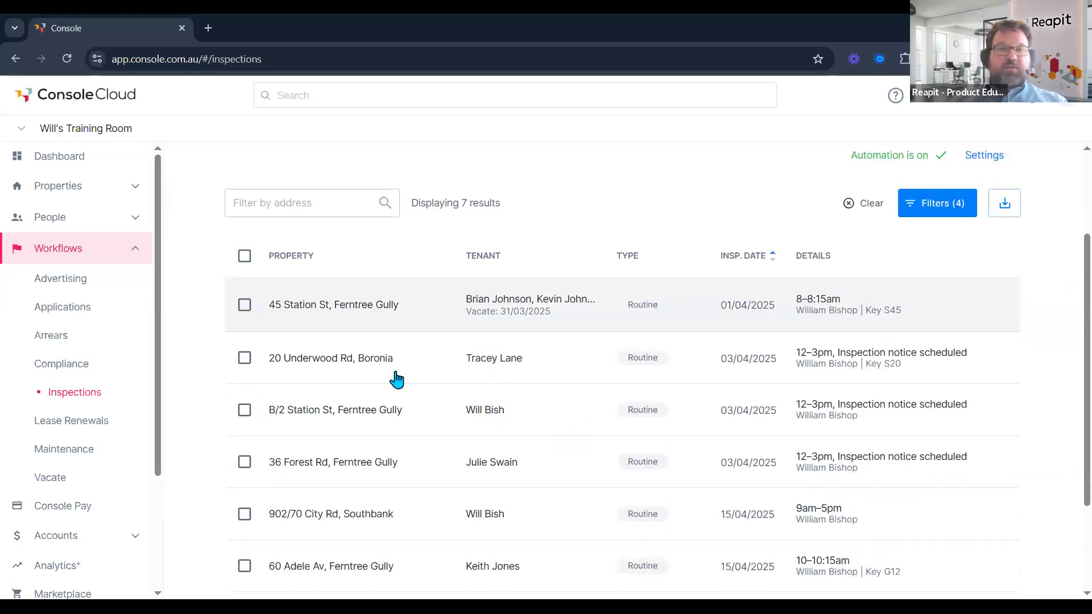
pyautogui.scroll(-1, 366, 367)
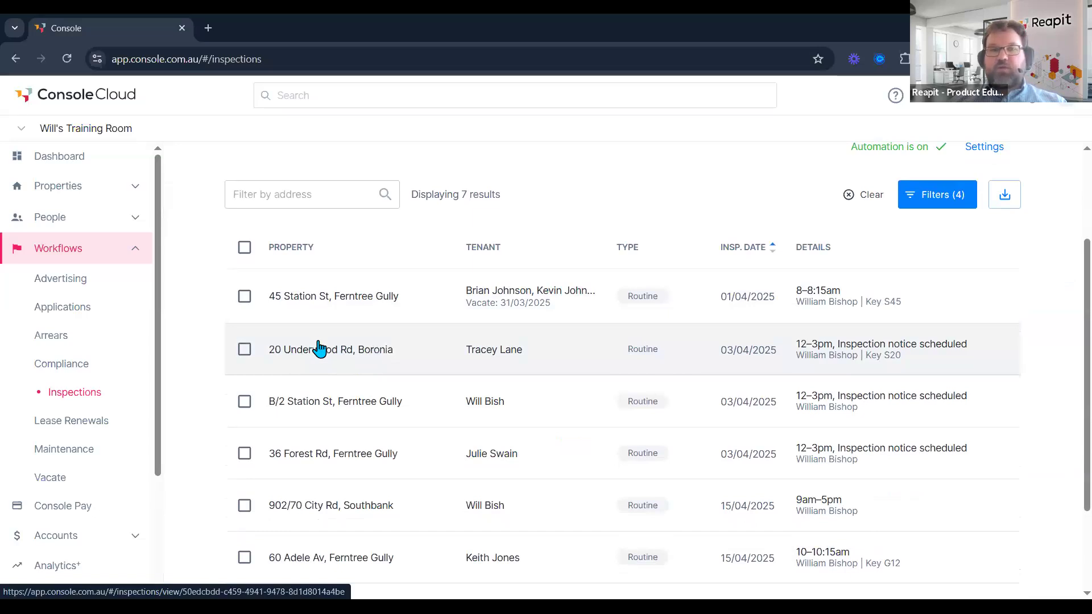
pyautogui.click(244, 349)
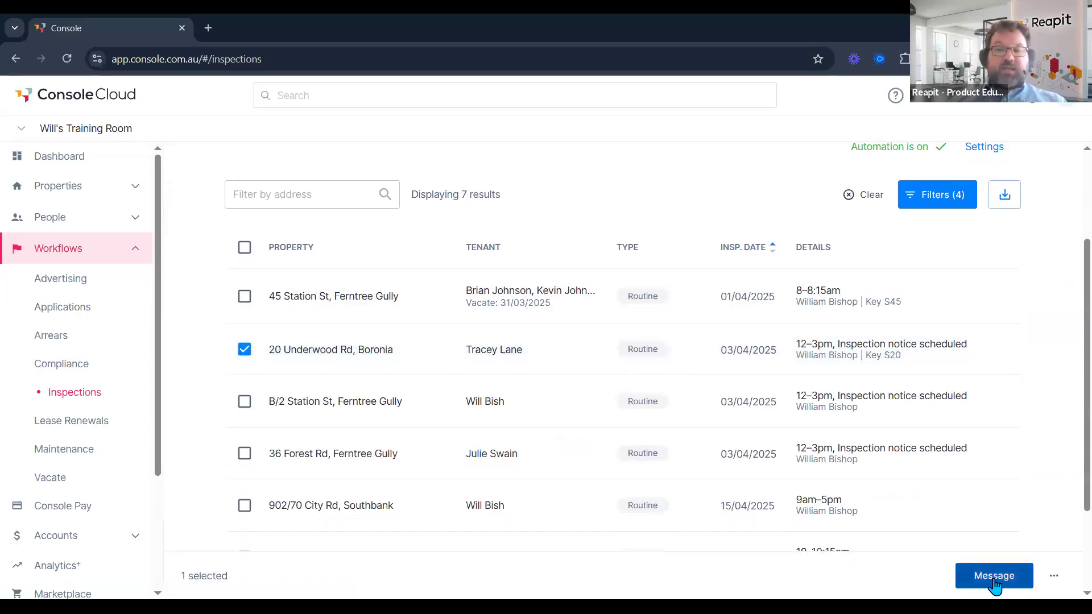
pyautogui.click(1054, 576)
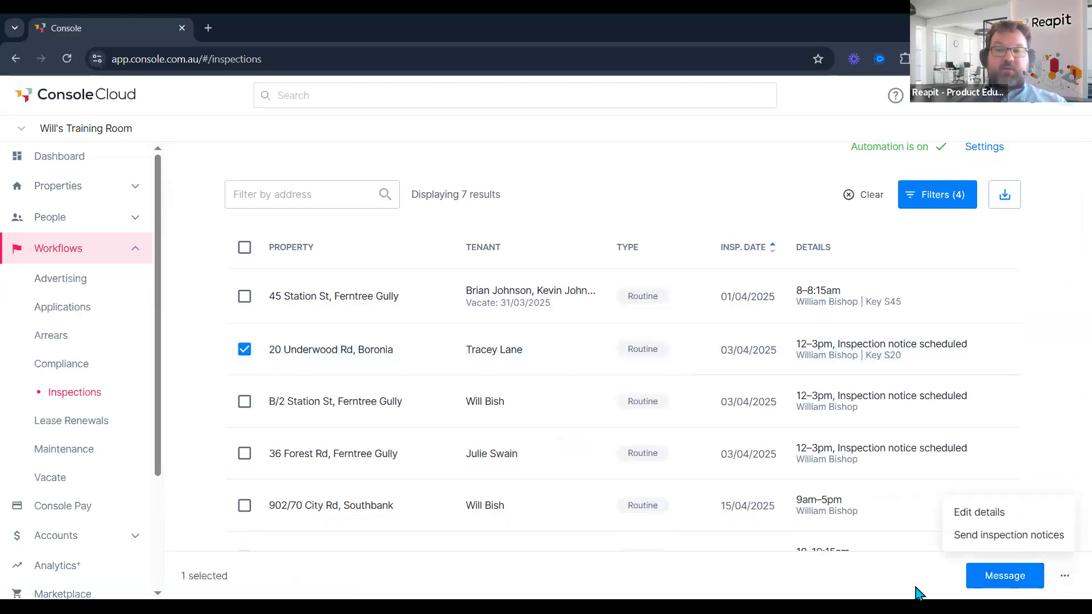
pyautogui.click(981, 586)
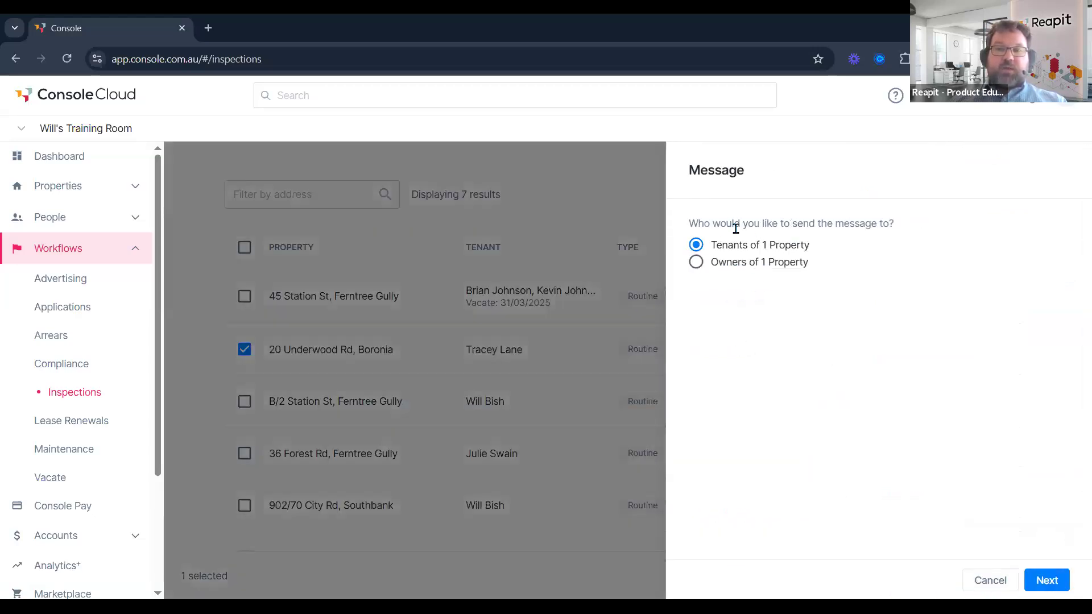
pyautogui.click(721, 262)
pyautogui.click(1047, 580)
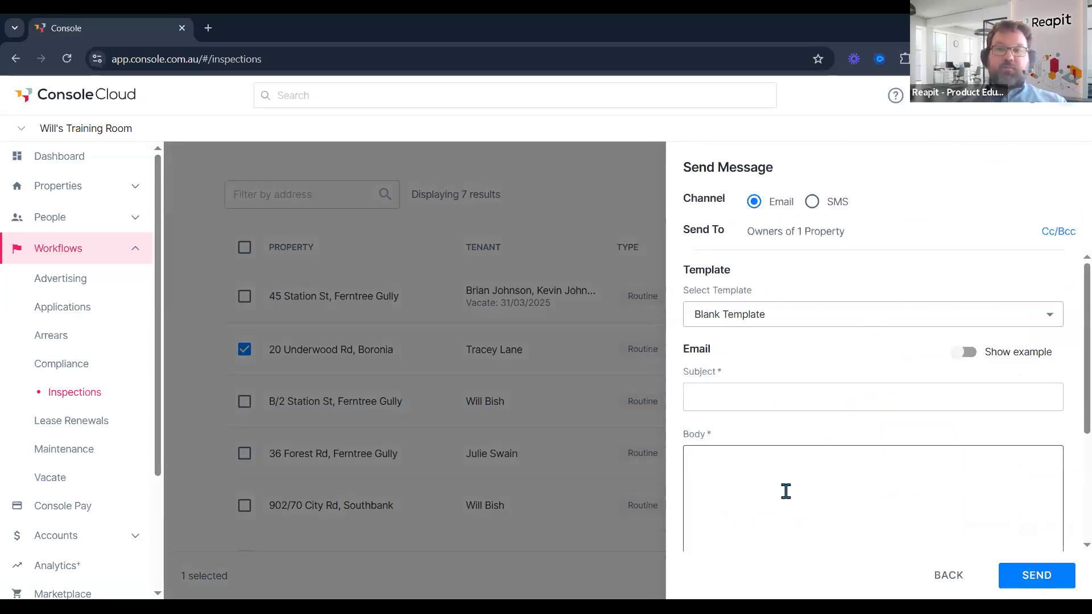
# Browse the message templates without choosing one, then cancel the message.
pyautogui.click(810, 317)
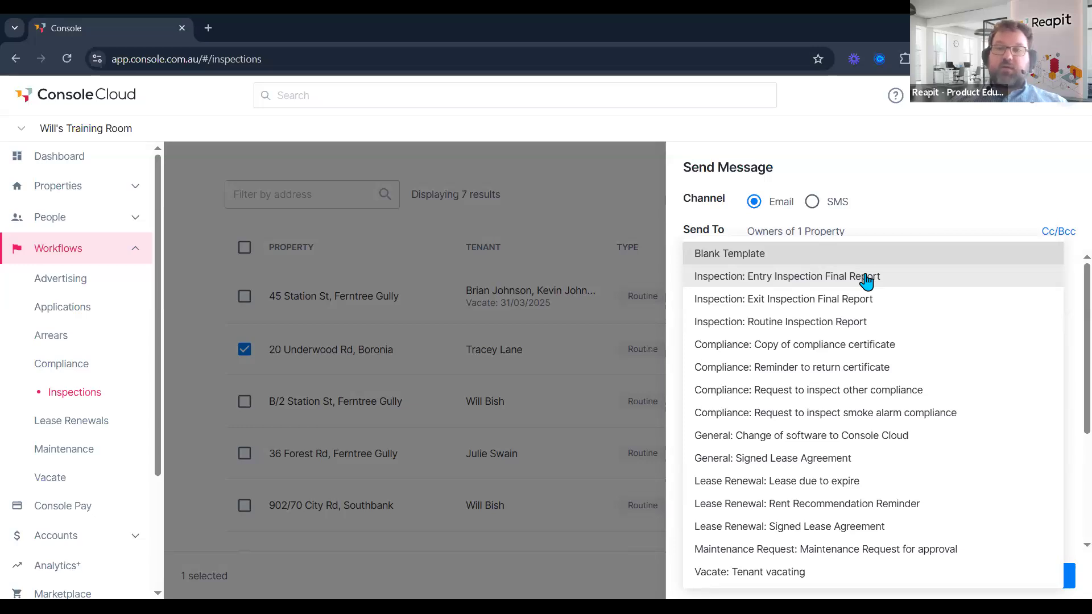
pyautogui.press('Escape')
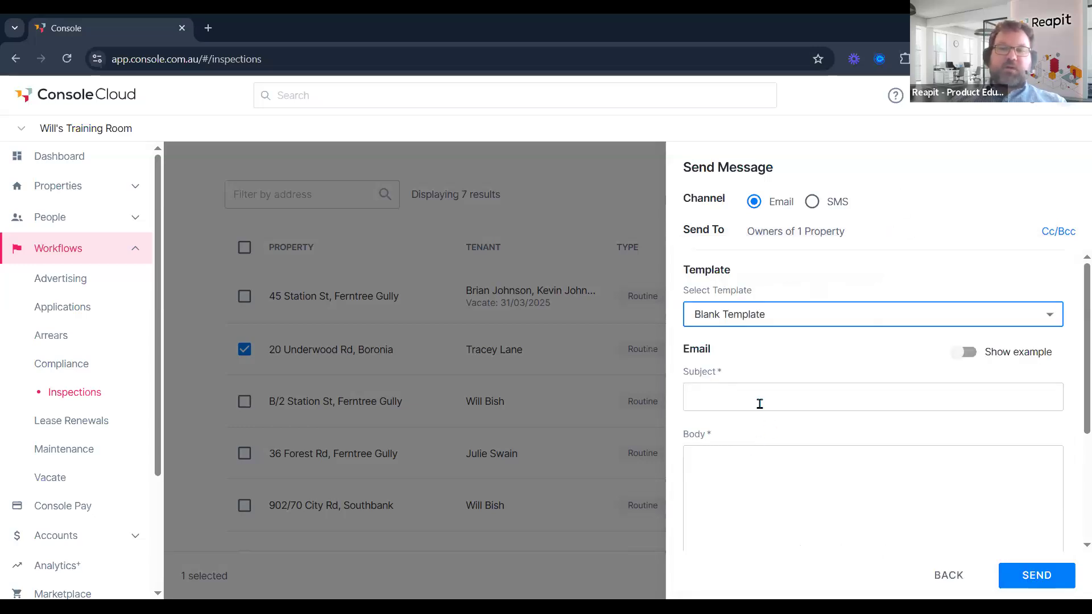
pyautogui.click(757, 400)
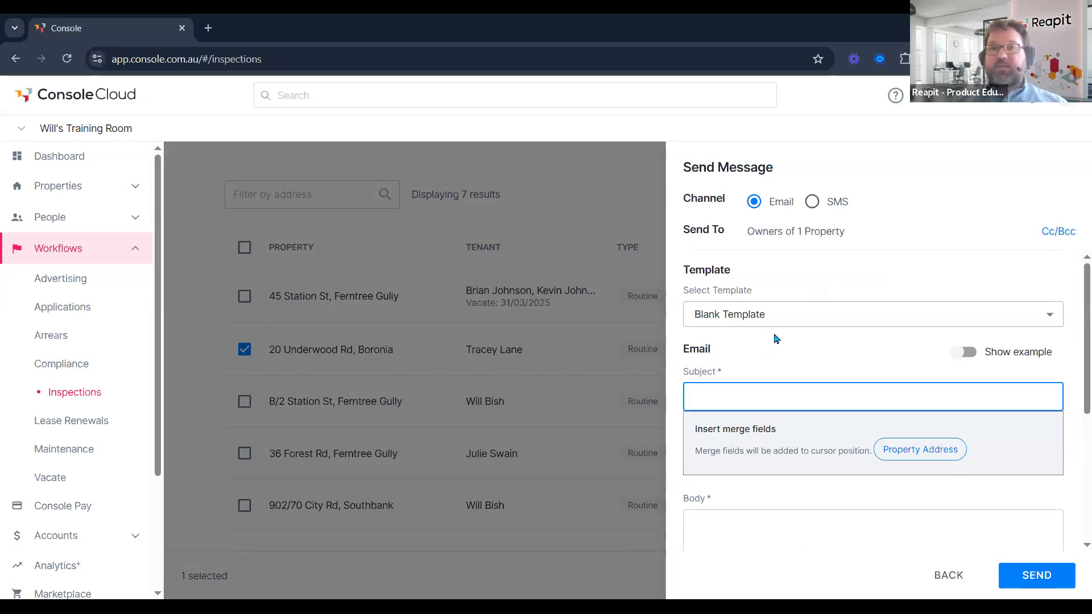
pyautogui.click(775, 315)
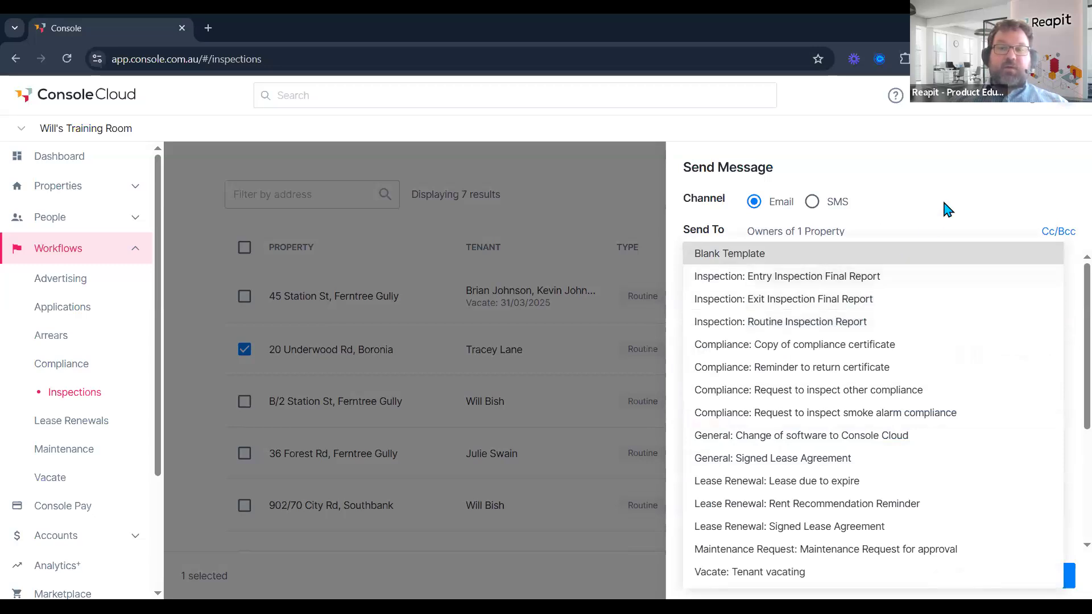
pyautogui.click(952, 583)
pyautogui.click(953, 584)
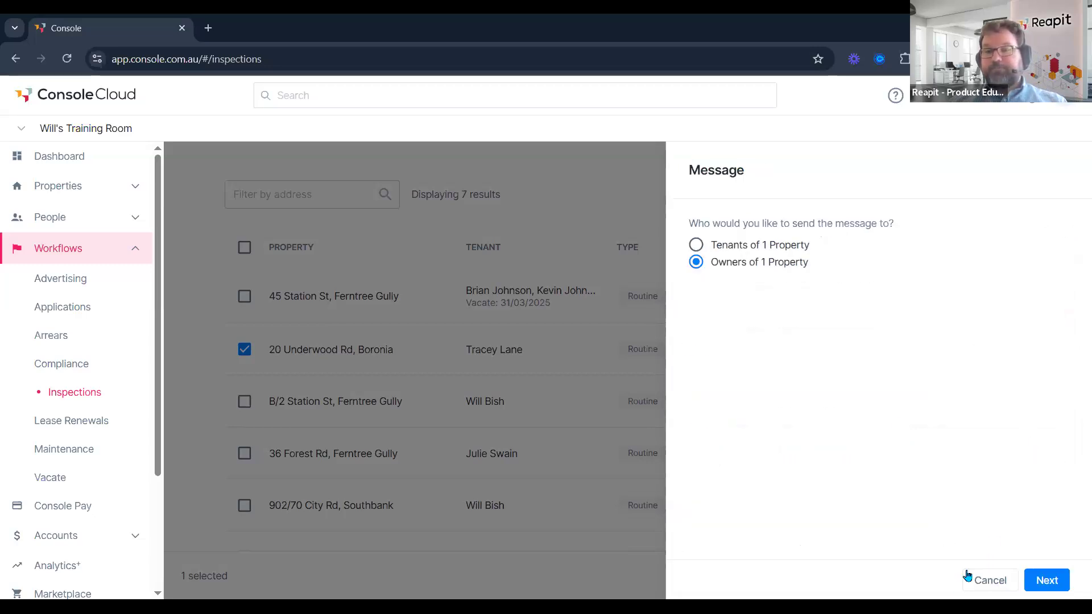
pyautogui.click(989, 580)
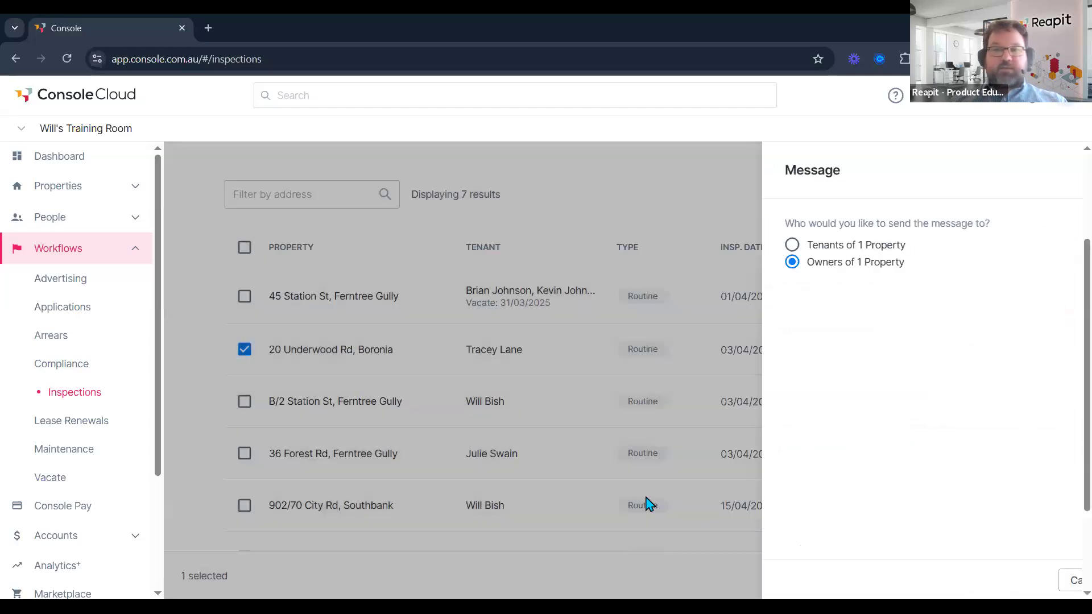
# Discard the unsent message and switch to the mobile Inspections app in BlueStacks.
pyautogui.click(245, 349)
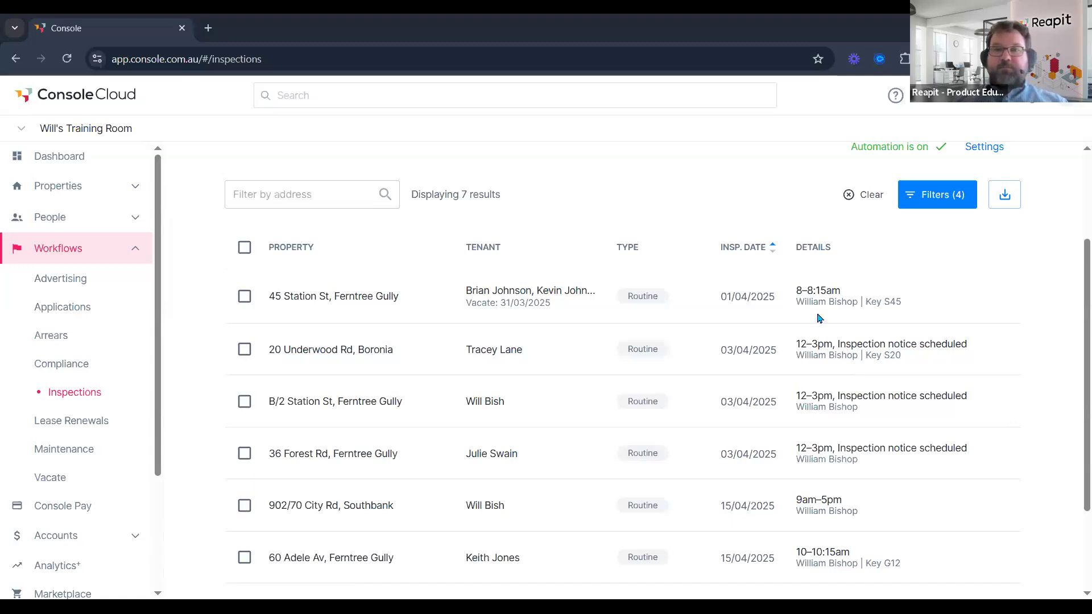
pyautogui.hotkey('alt', 'Tab')
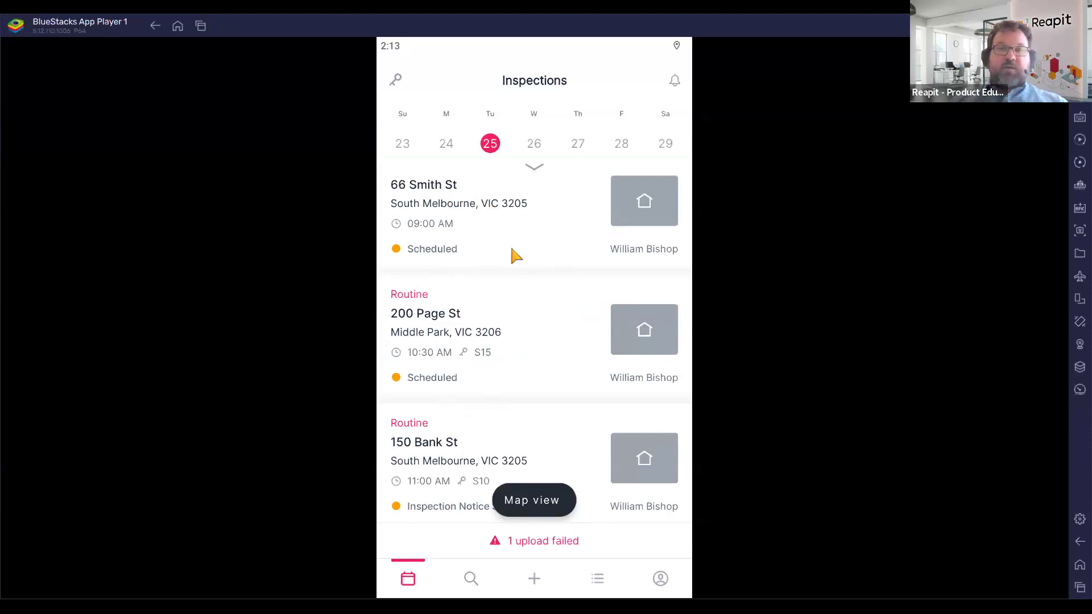
# Review the 21 March inspections in the month calendar, return to 25 March, then go to Search.
pyautogui.moveTo(539, 170); pyautogui.dragTo(551, 231)
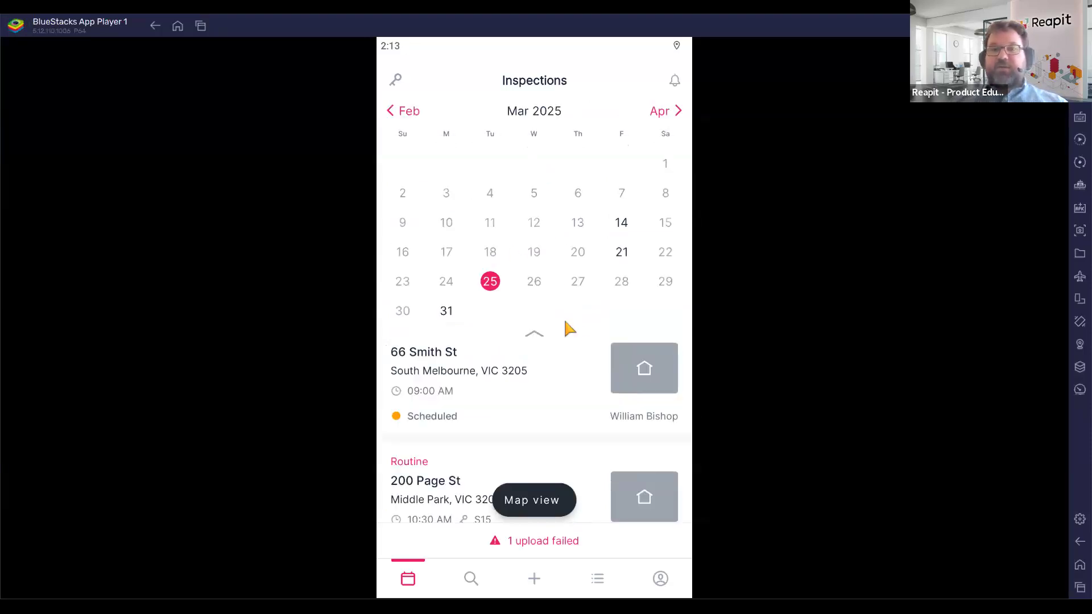
pyautogui.click(622, 253)
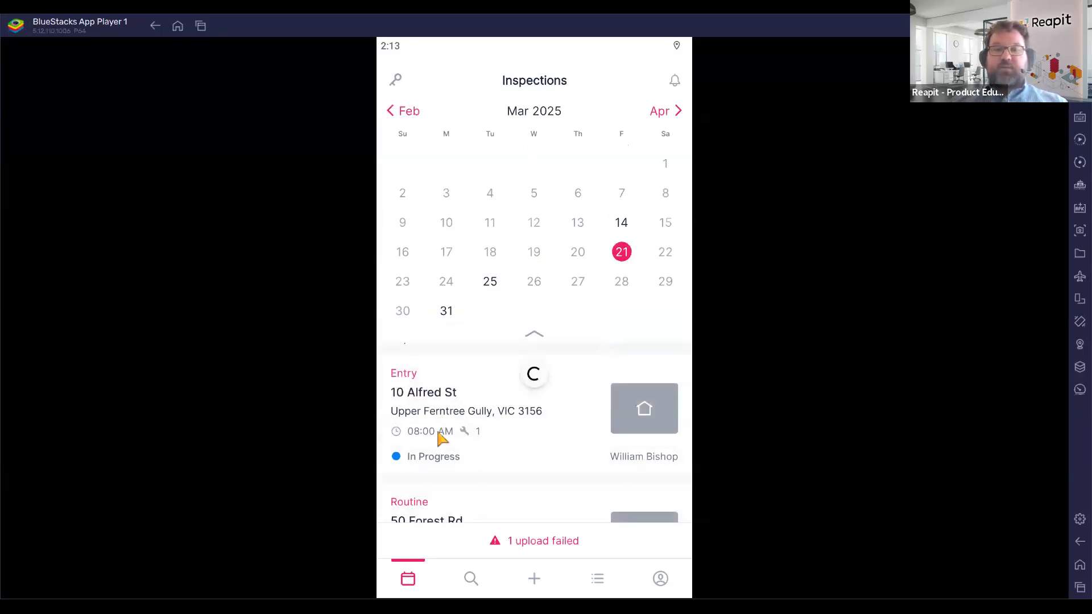
pyautogui.scroll(-2, 461, 446)
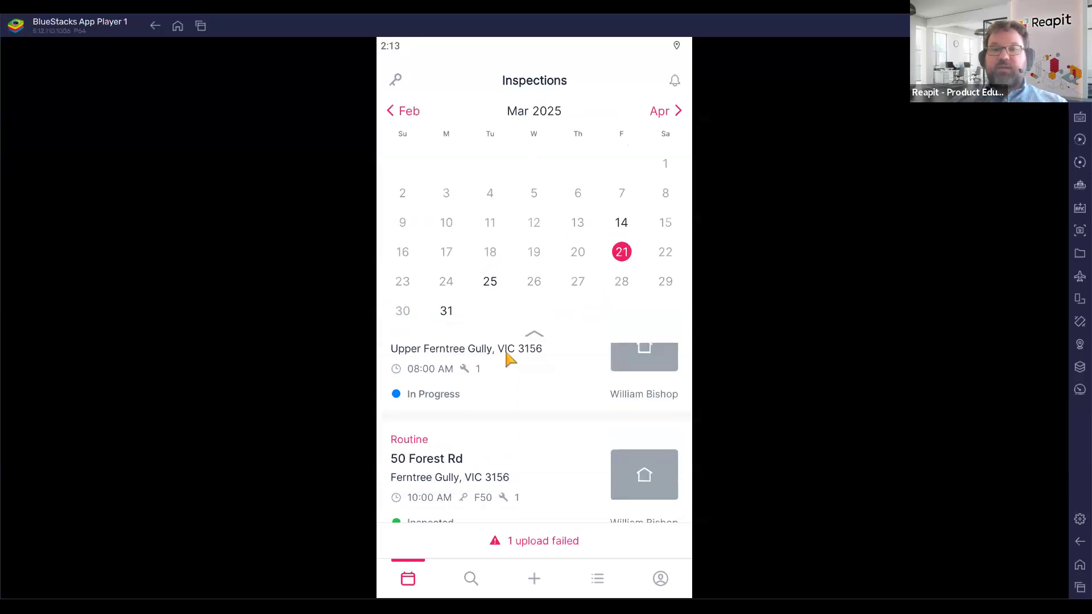
pyautogui.click(490, 282)
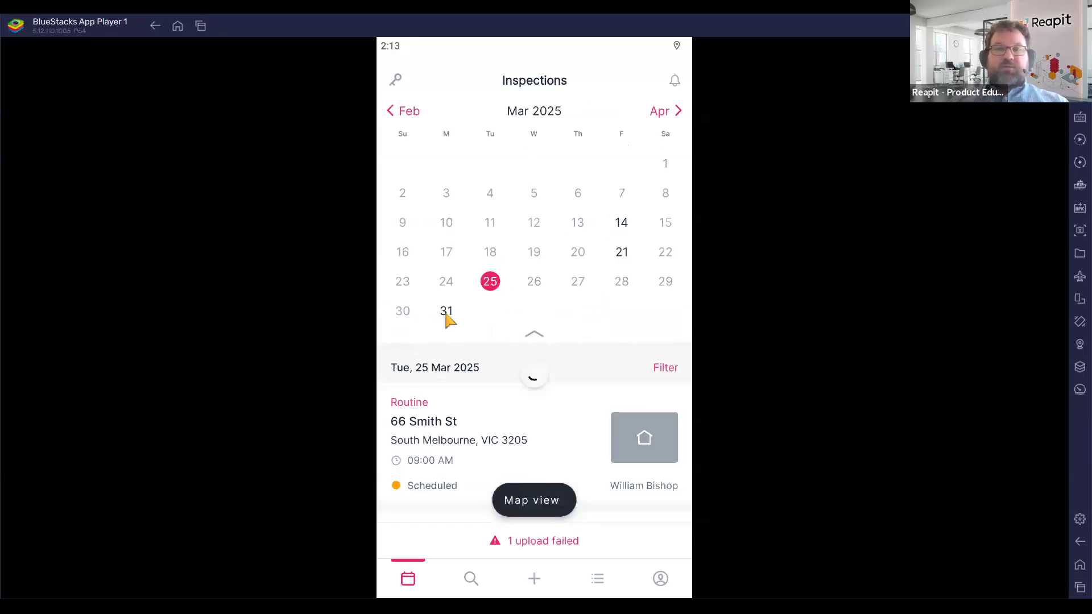
pyautogui.click(538, 338)
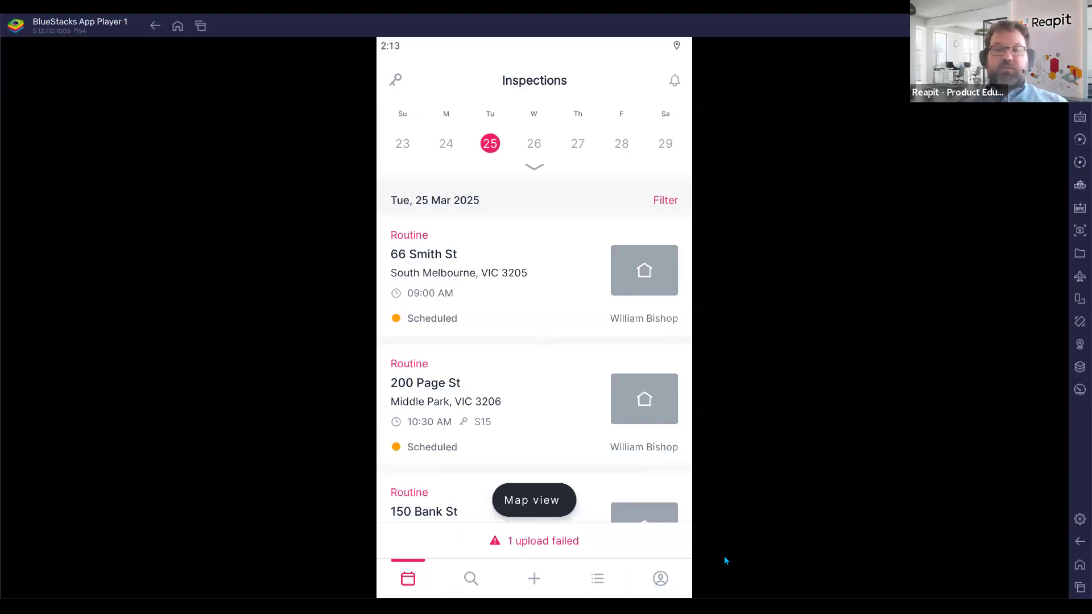
pyautogui.click(471, 580)
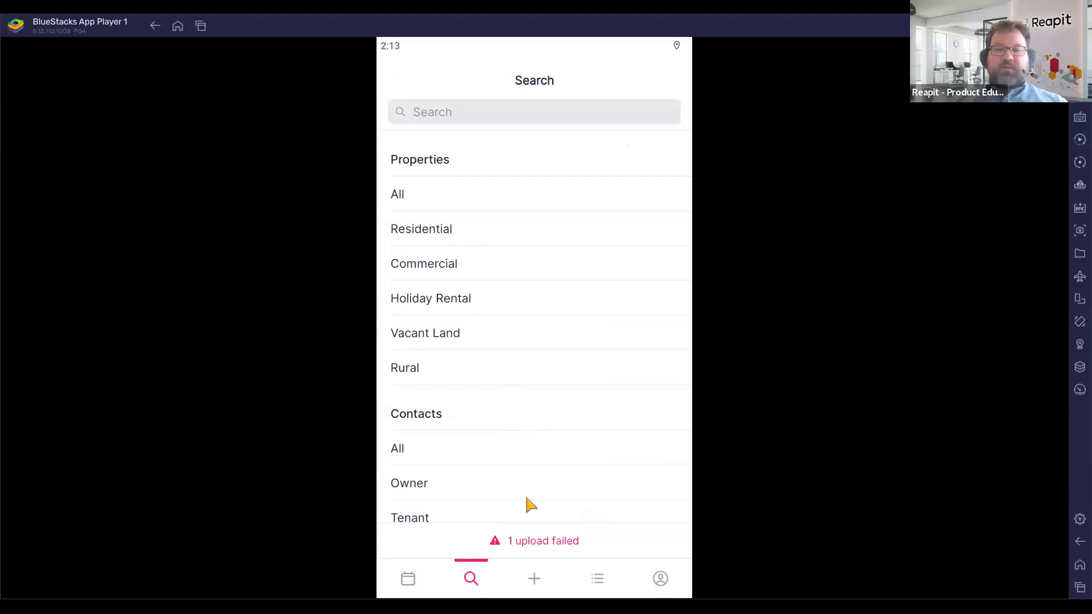
pyautogui.click(537, 581)
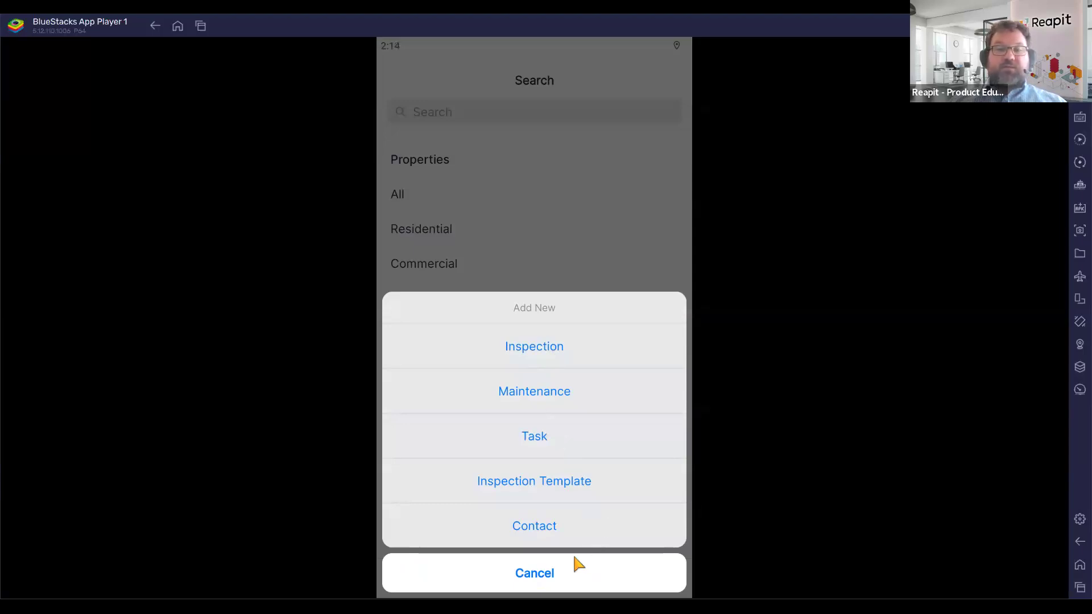
pyautogui.click(538, 586)
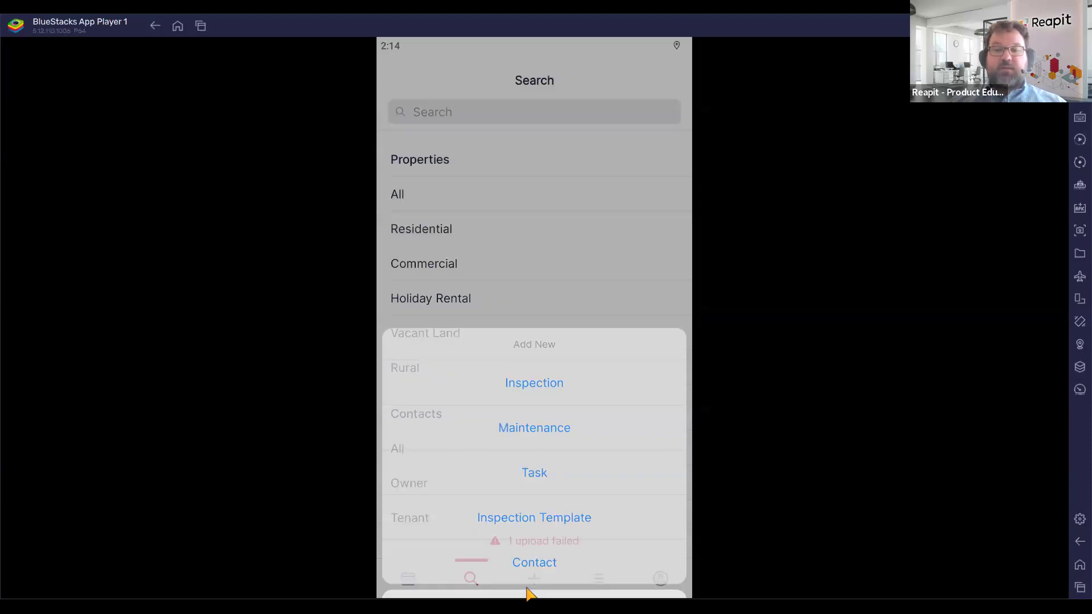
pyautogui.click(599, 583)
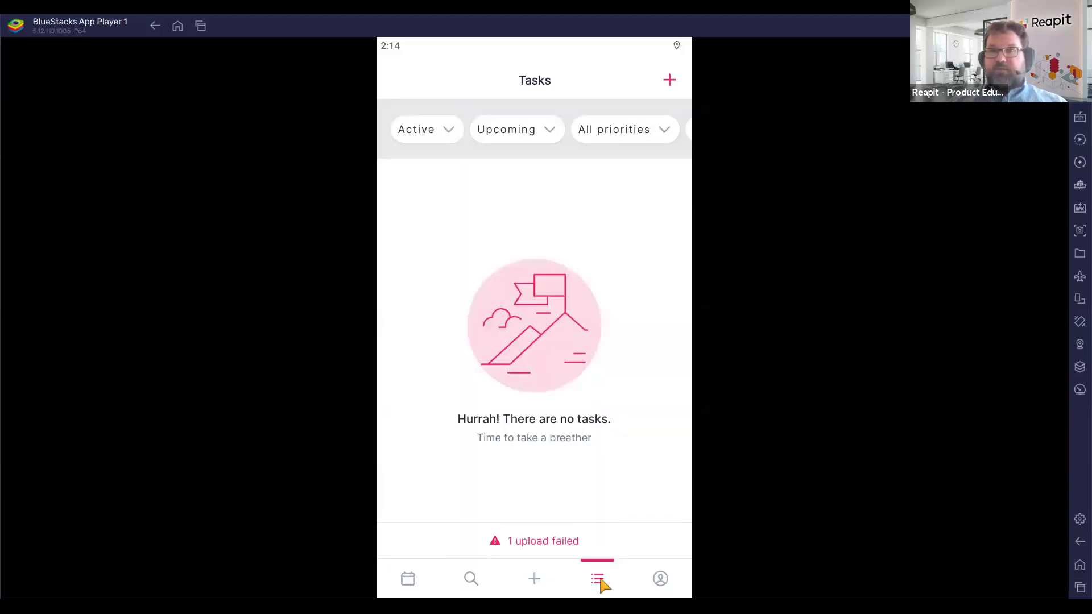
pyautogui.click(664, 581)
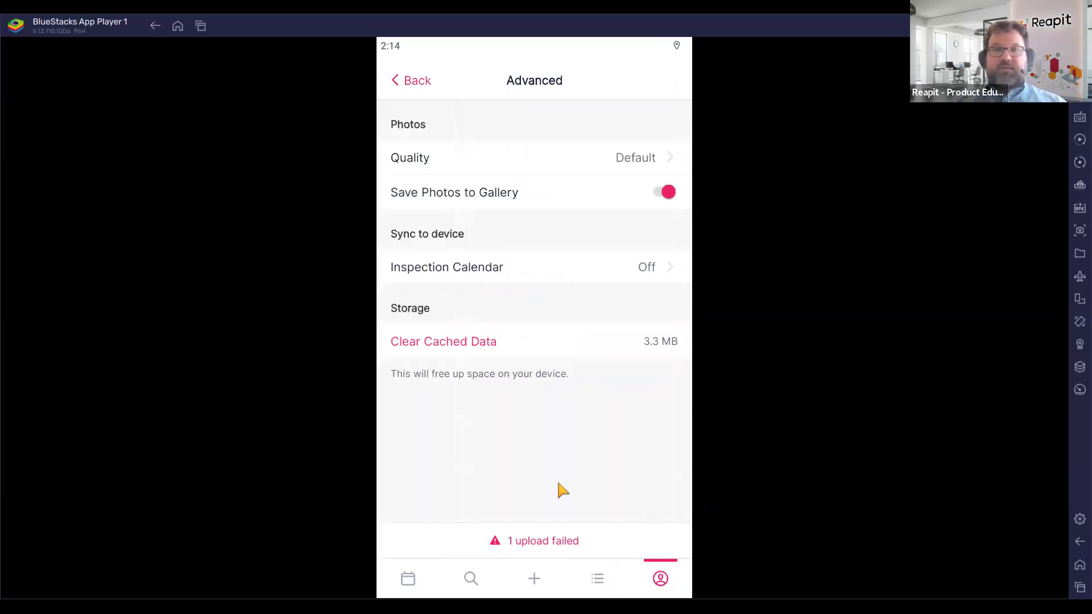
pyautogui.click(415, 89)
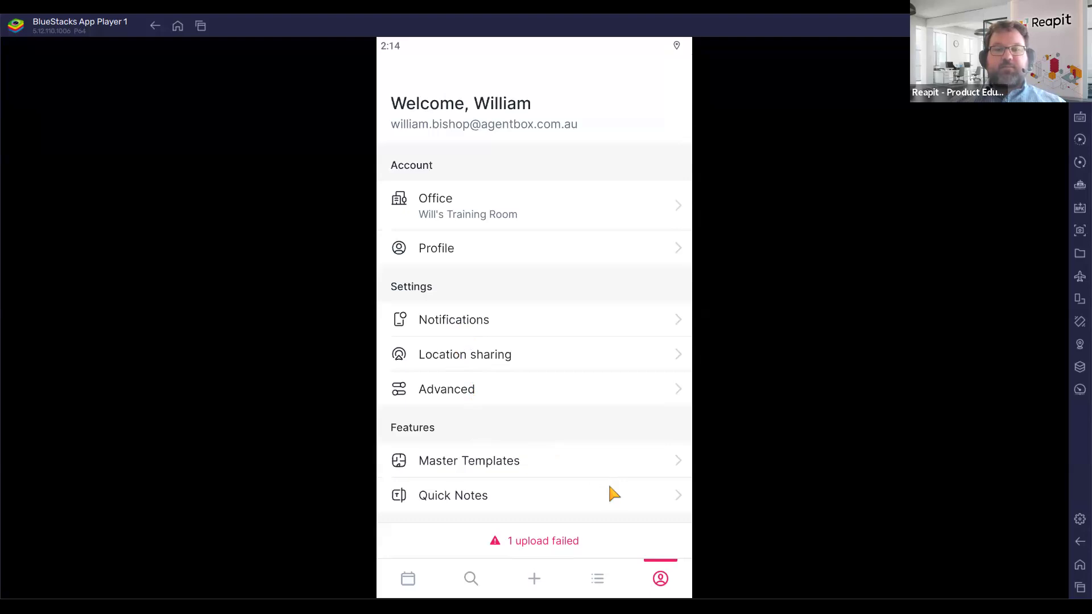
pyautogui.click(408, 579)
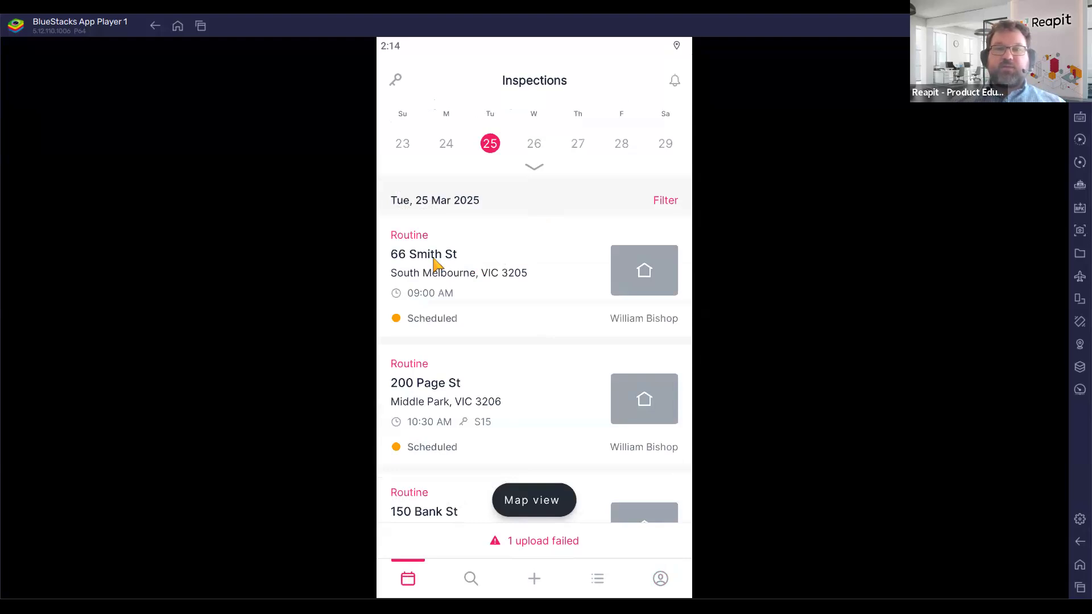
pyautogui.click(489, 263)
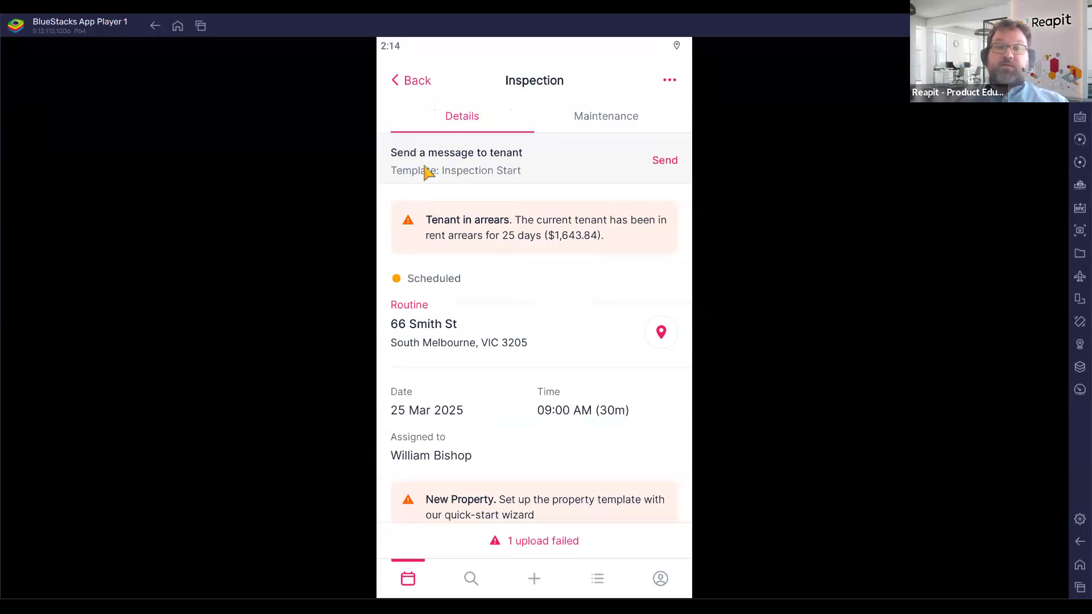
# Send the tenant the Inspection Start message, ending it with a full stop.
pyautogui.click(665, 161)
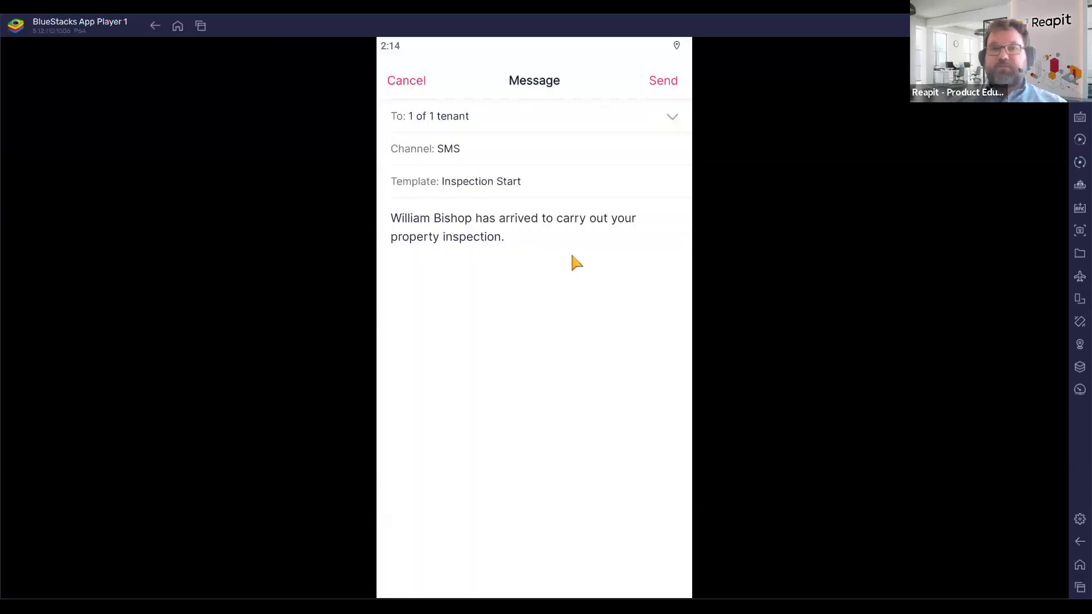
pyautogui.click(541, 238)
pyautogui.write('ada')
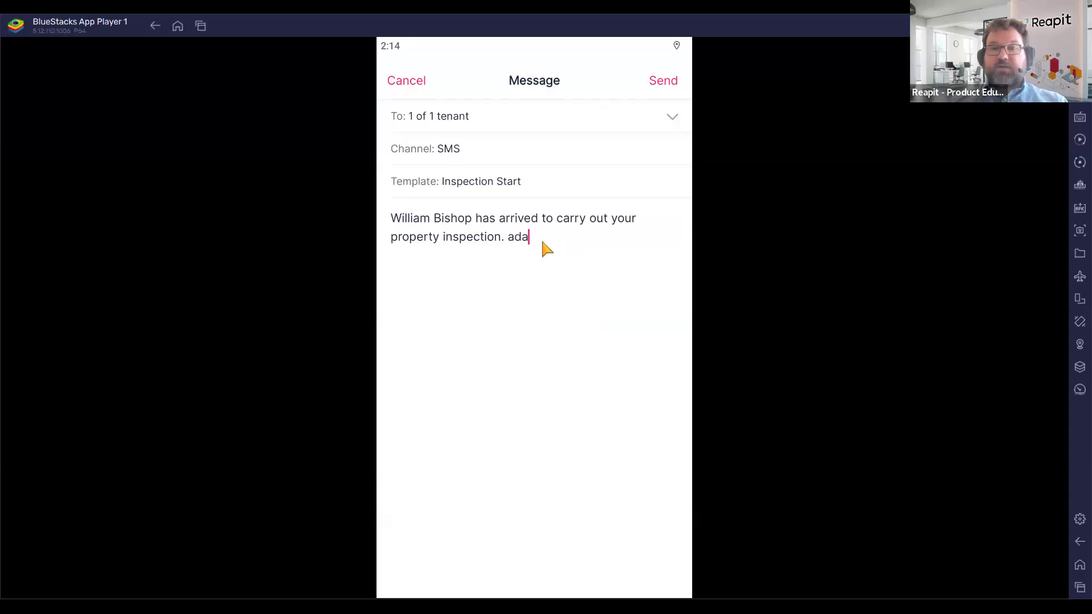
pyautogui.press('BackSpace')
pyautogui.press('BackSpace')
pyautogui.press('BackSpace')
pyautogui.press('BackSpace')
pyautogui.press('BackSpace')
pyautogui.press('BackSpace')
pyautogui.press('BackSpace')
pyautogui.press('BackSpace')
pyautogui.press('BackSpace')
pyautogui.press('BackSpace')
pyautogui.press('BackSpace')
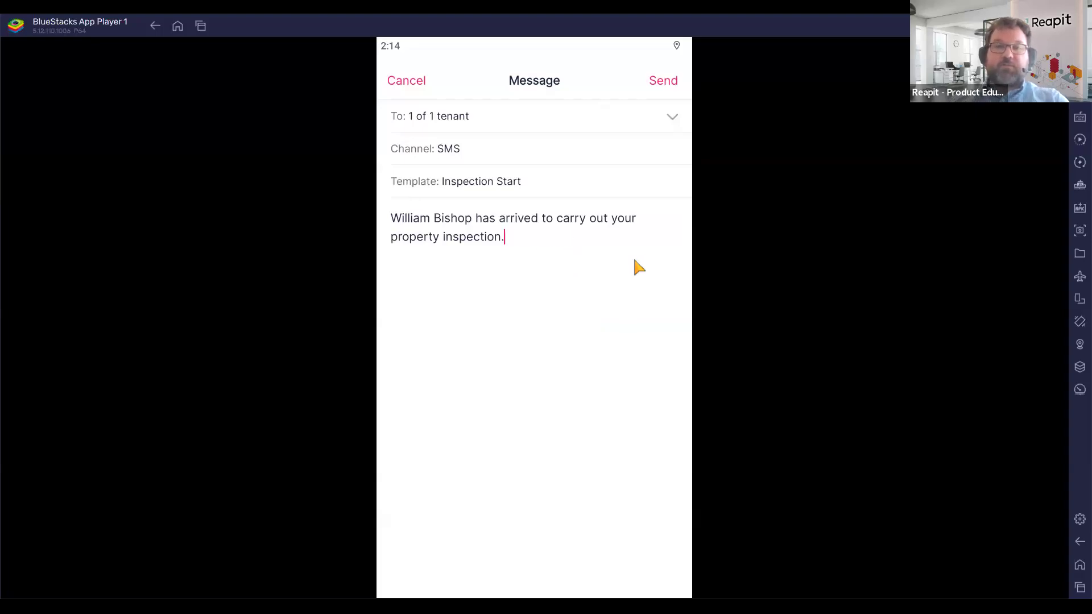
pyautogui.write('.')
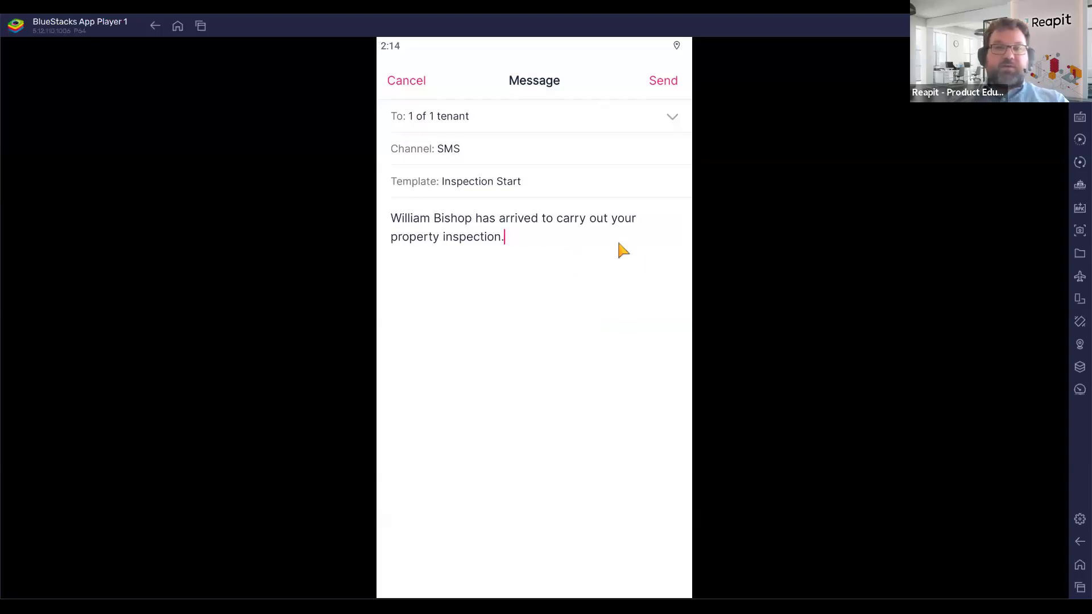
pyautogui.click(663, 81)
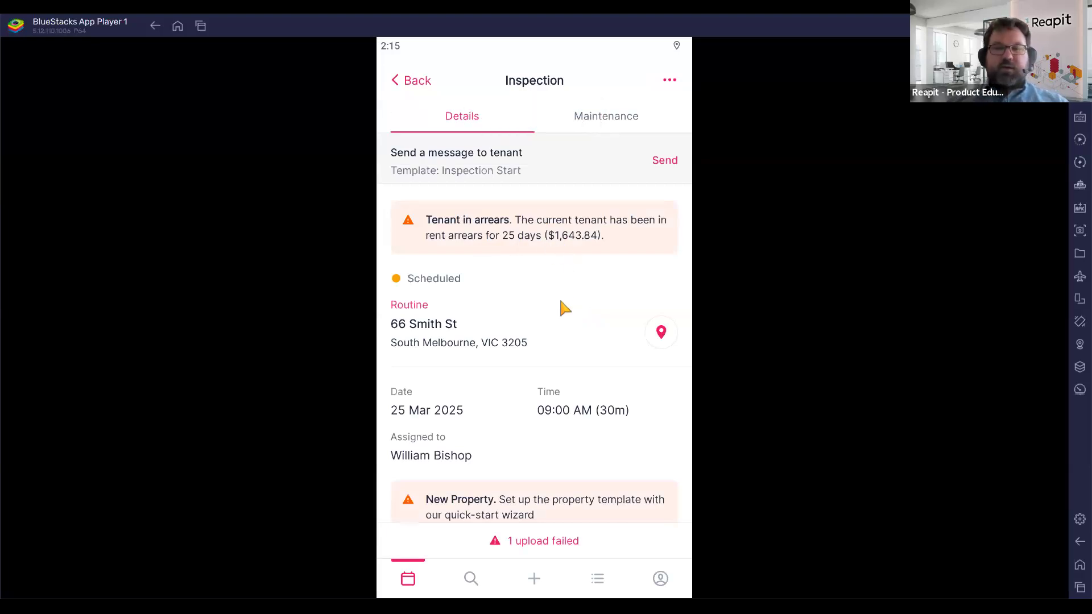
pyautogui.scroll(-4, 563, 299)
pyautogui.scroll(4, 575, 345)
pyautogui.scroll(-4, 572, 341)
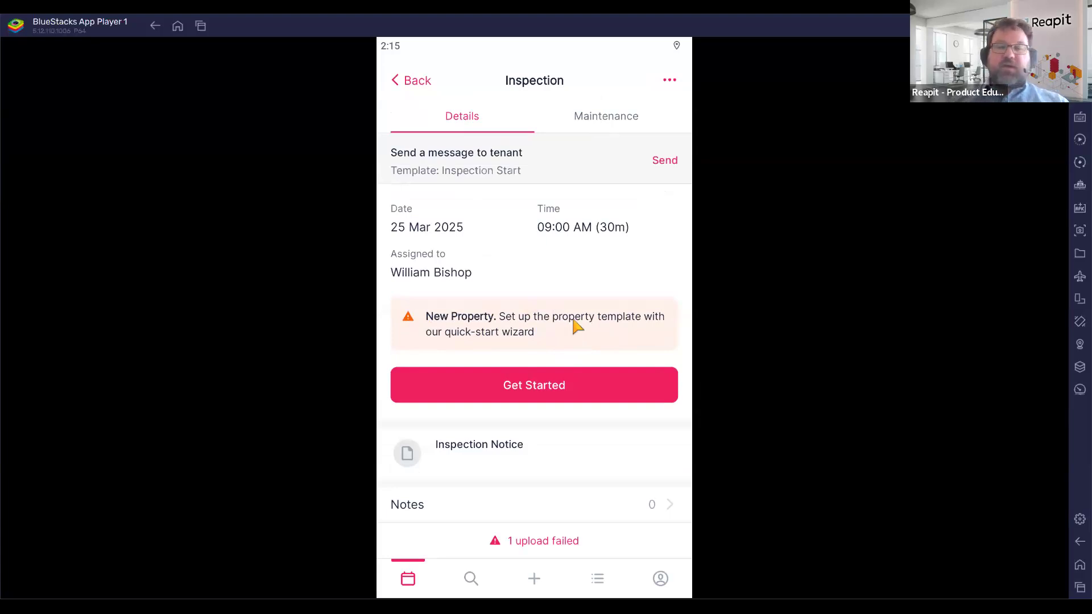
pyautogui.scroll(-5, 572, 386)
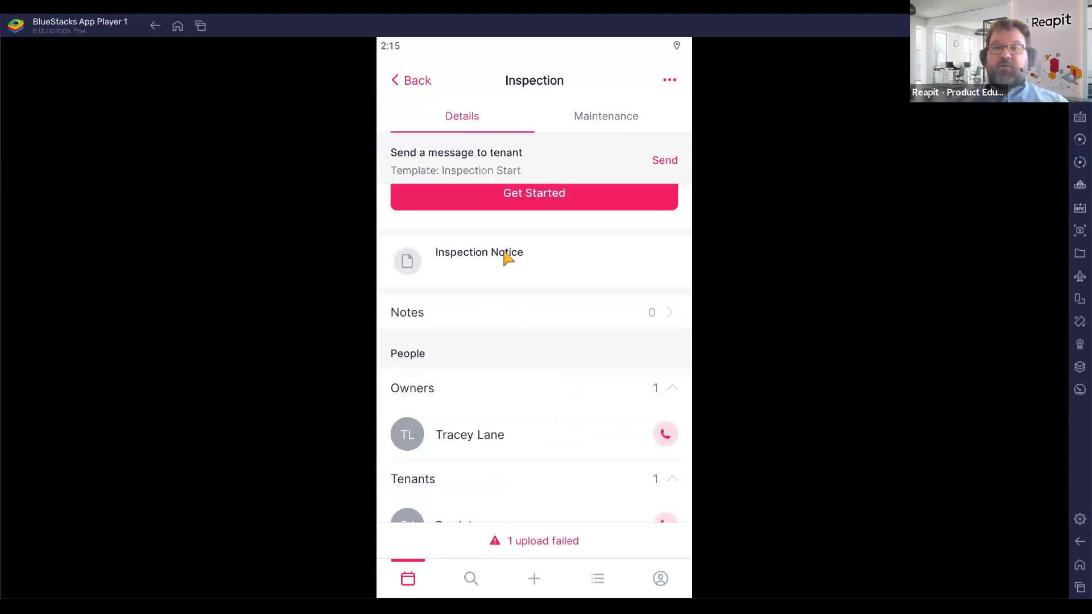
pyautogui.click(501, 253)
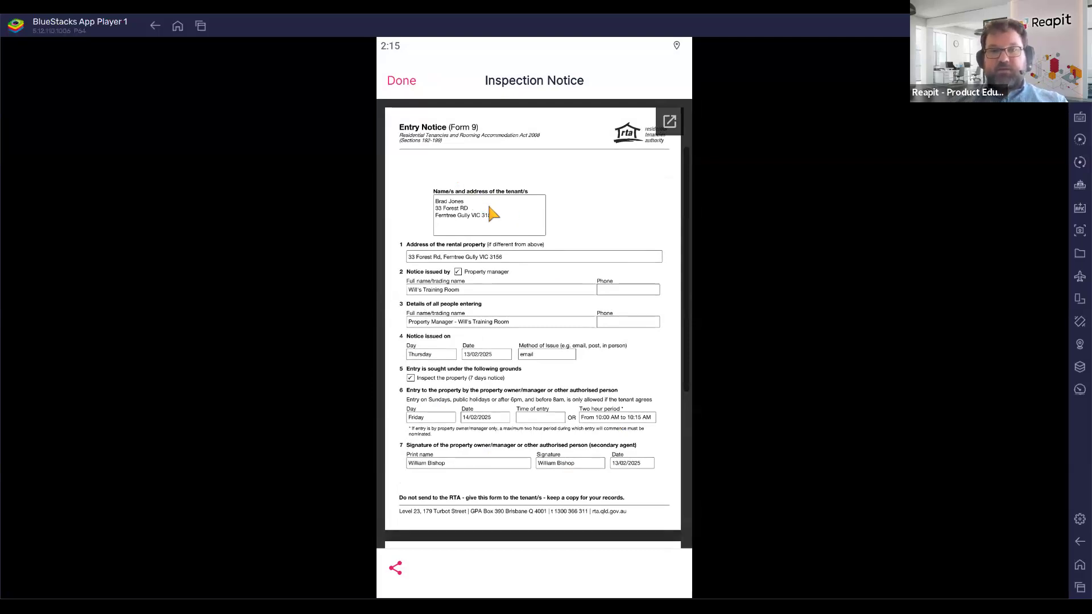
pyautogui.click(401, 81)
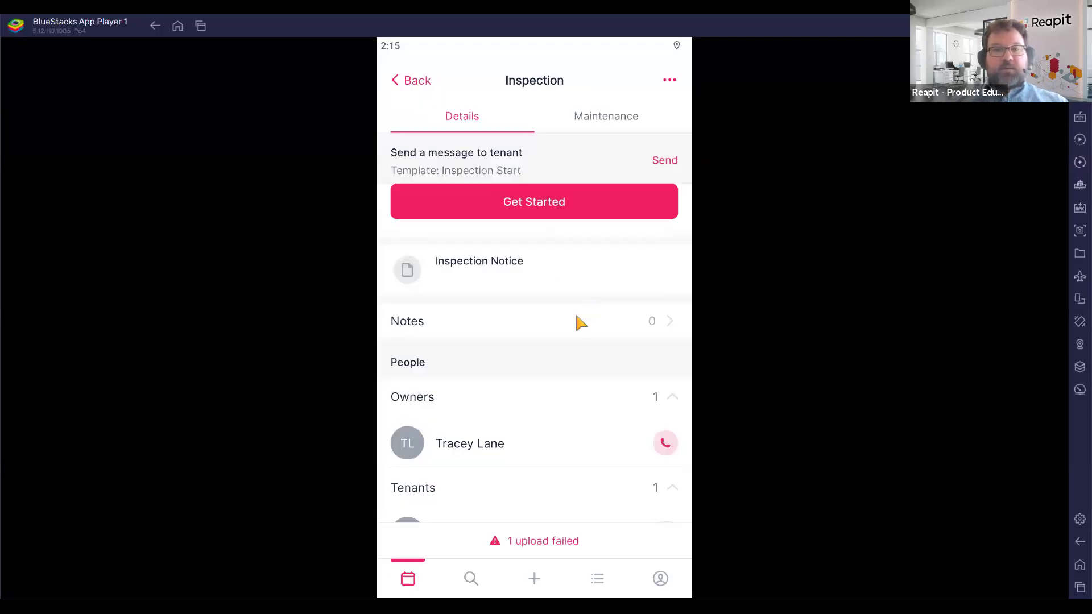
pyautogui.moveTo(573, 359); pyautogui.dragTo(569, 312)
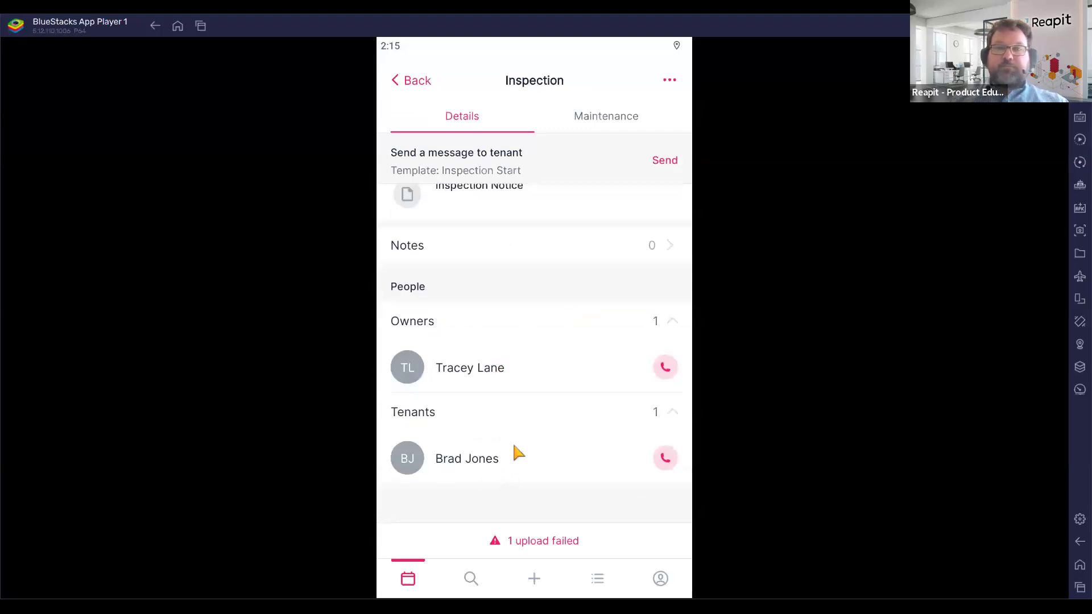
pyautogui.scroll(5, 513, 442)
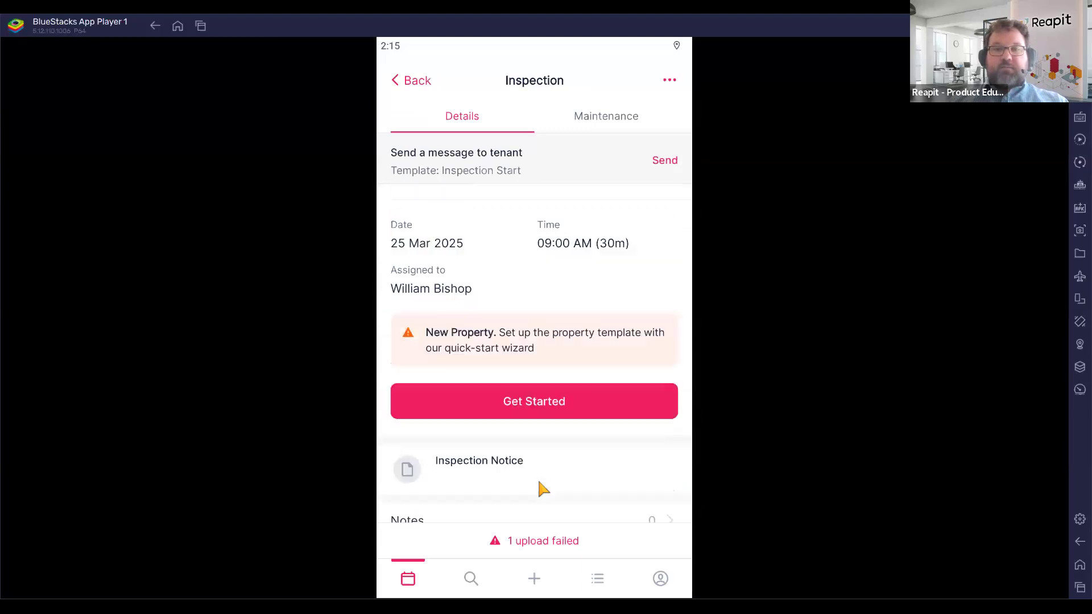
pyautogui.scroll(2, 539, 484)
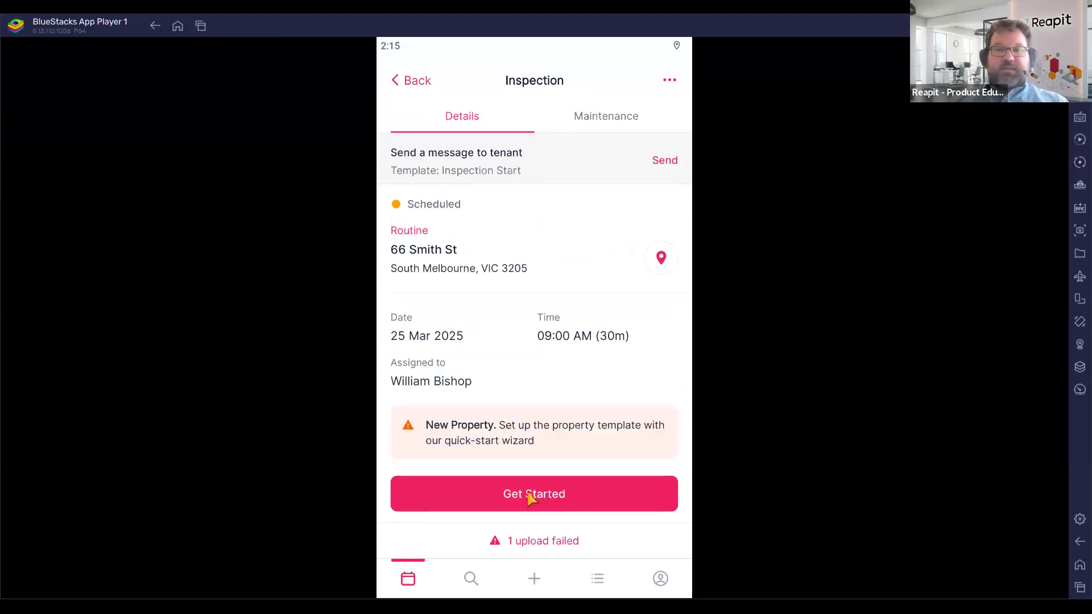
# Start the property layout from Apartment 1 bed, unticking Dining and Laundry.
pyautogui.click(532, 497)
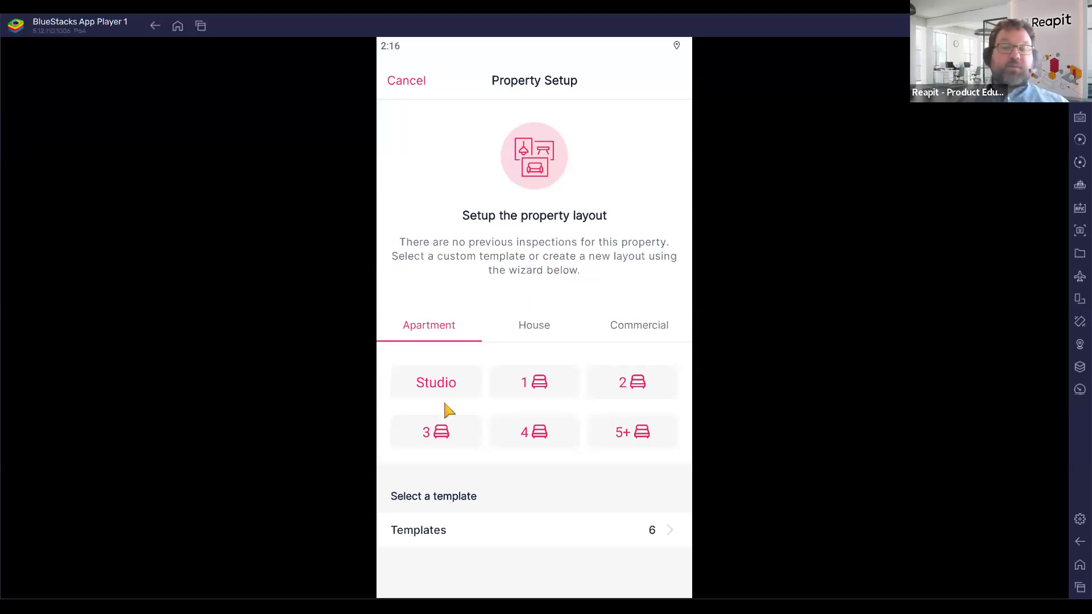
pyautogui.click(472, 534)
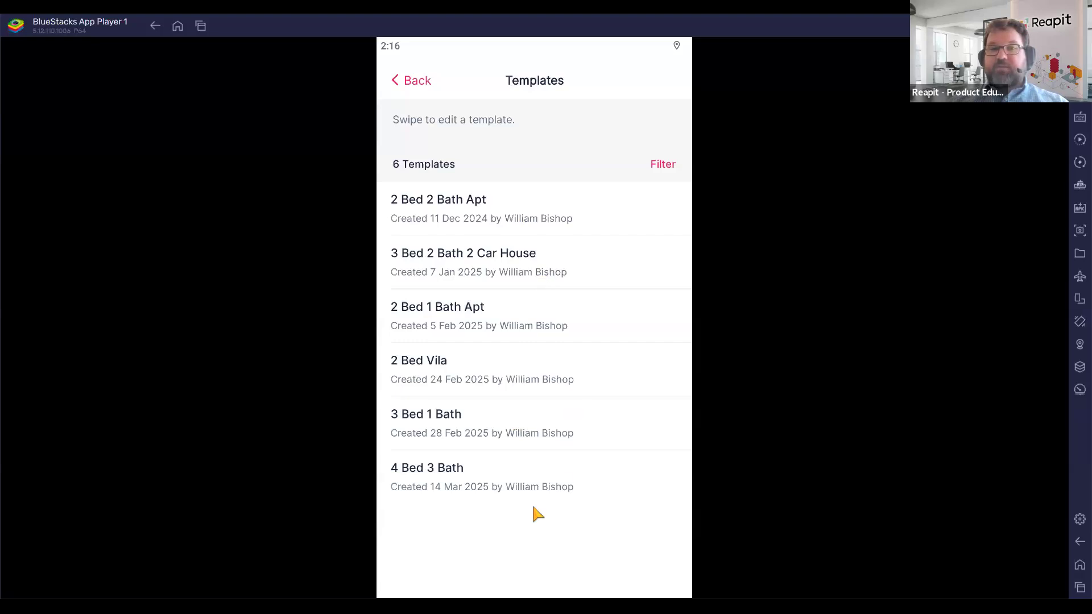
pyautogui.click(425, 82)
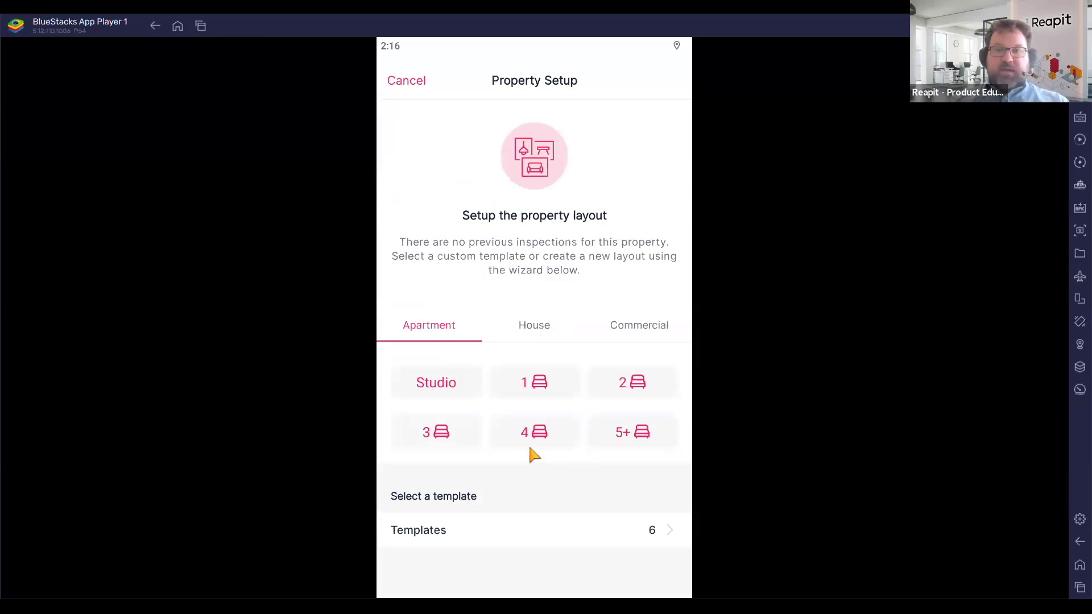
pyautogui.click(546, 382)
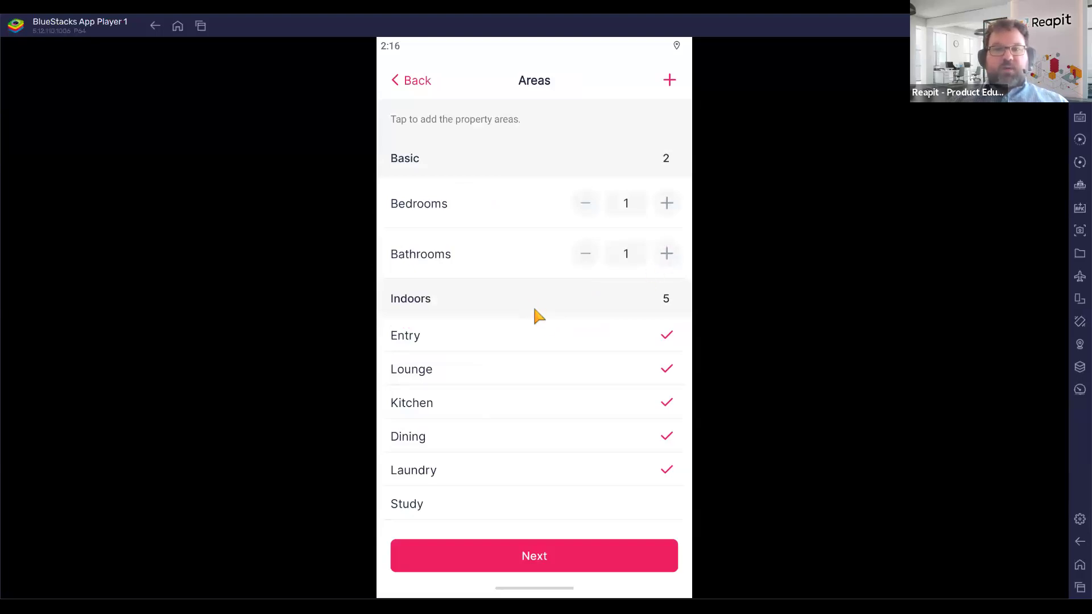
pyautogui.click(659, 446)
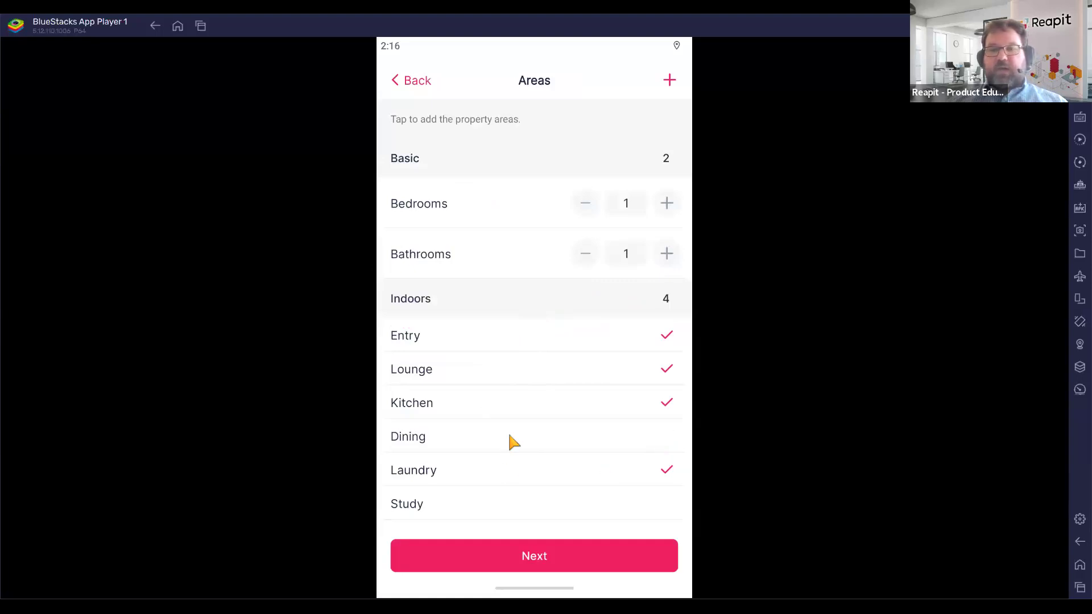
pyautogui.click(661, 470)
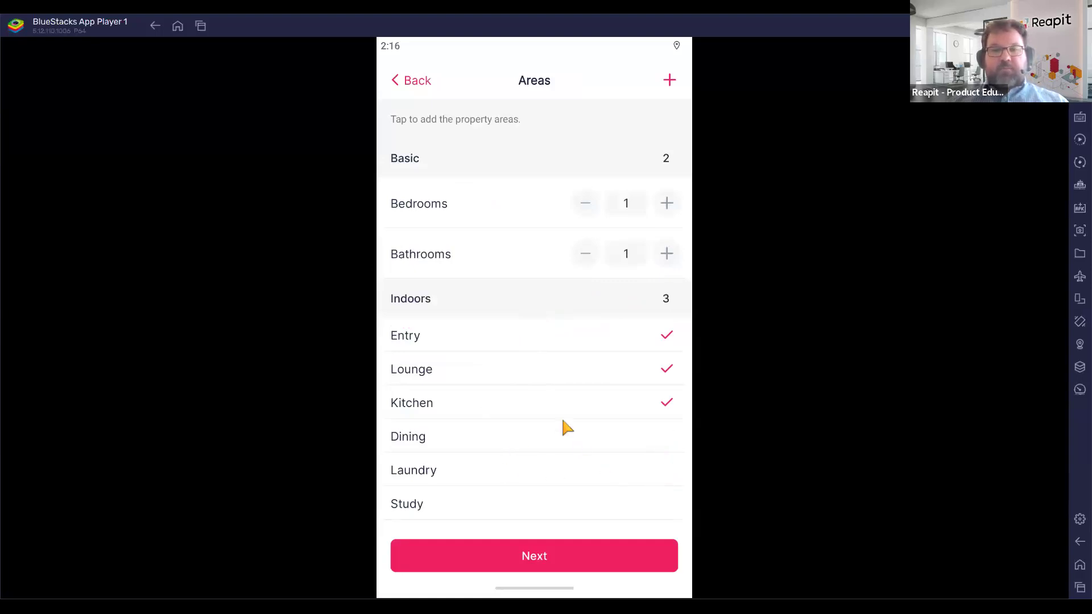
pyautogui.scroll(-1, 562, 421)
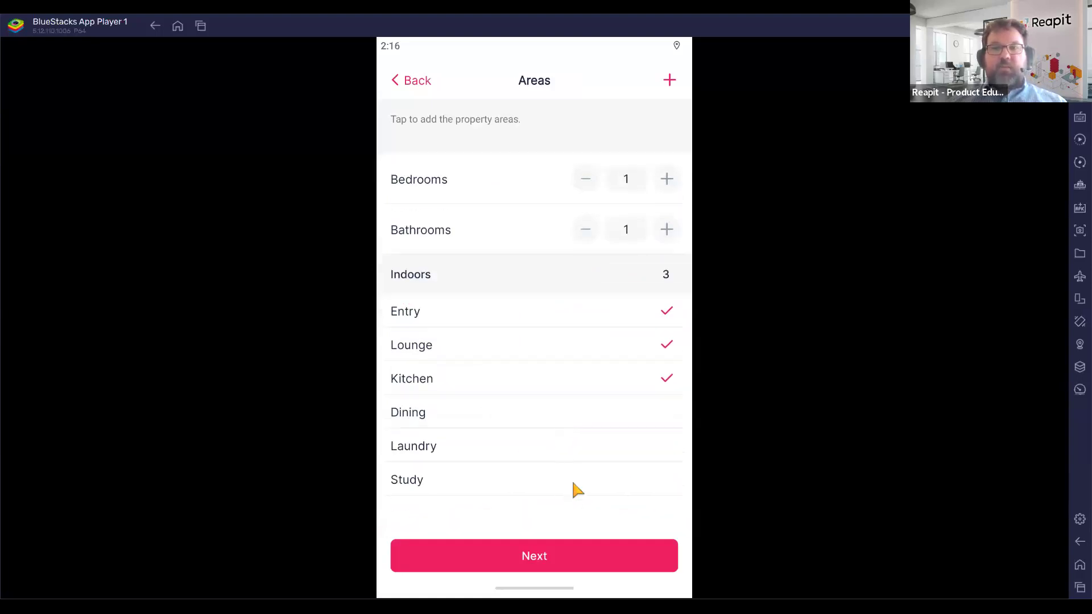
pyautogui.scroll(1, 576, 474)
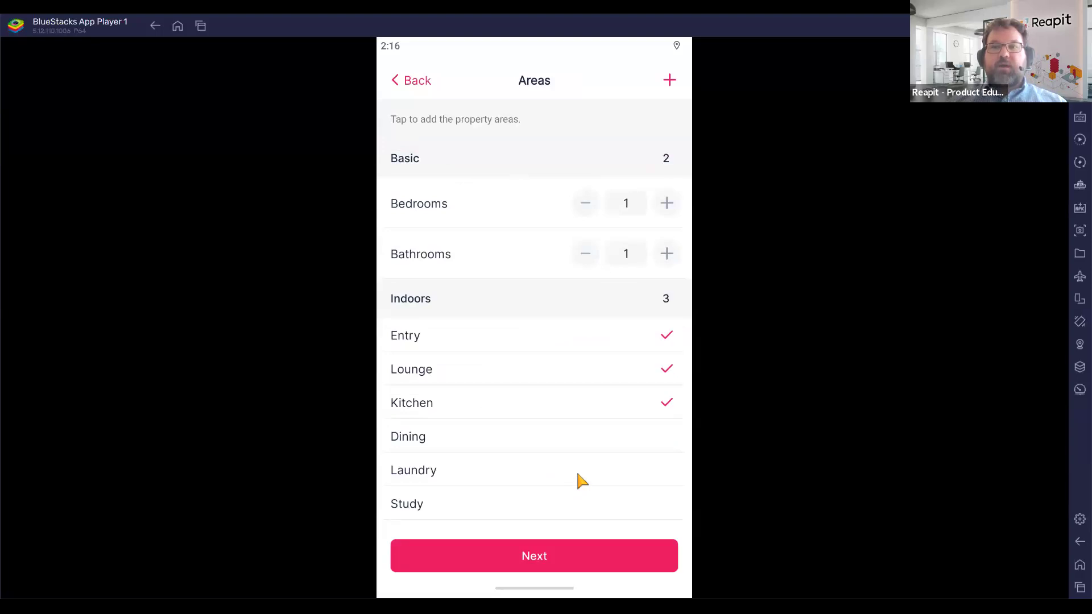
# Choose Customise for the five areas: Bedrooms, Bathrooms, Entry, Lounge and Kitchen.
pyautogui.click(549, 561)
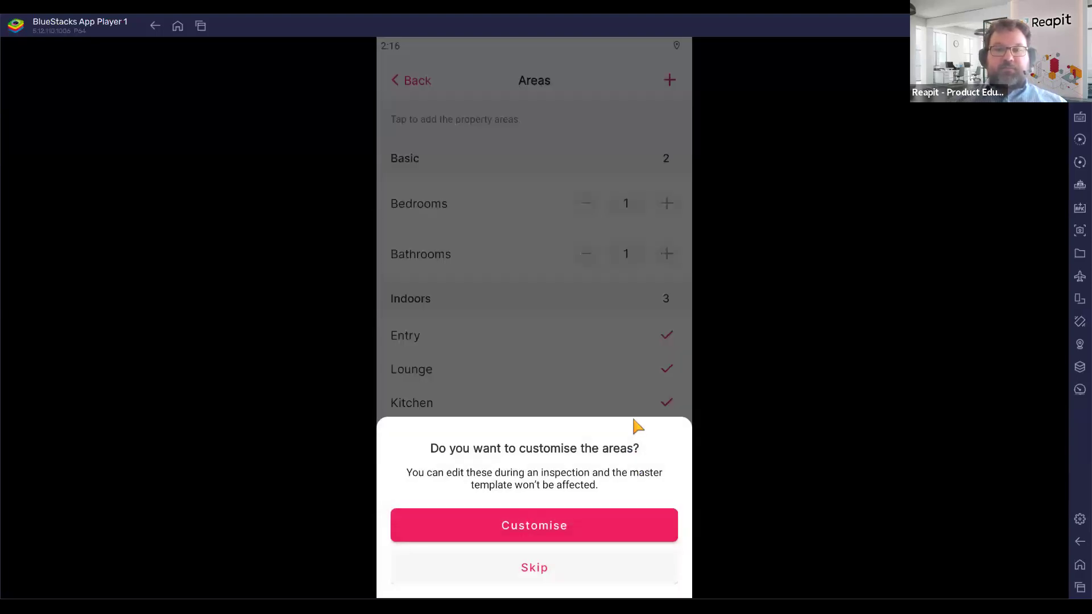
pyautogui.click(555, 530)
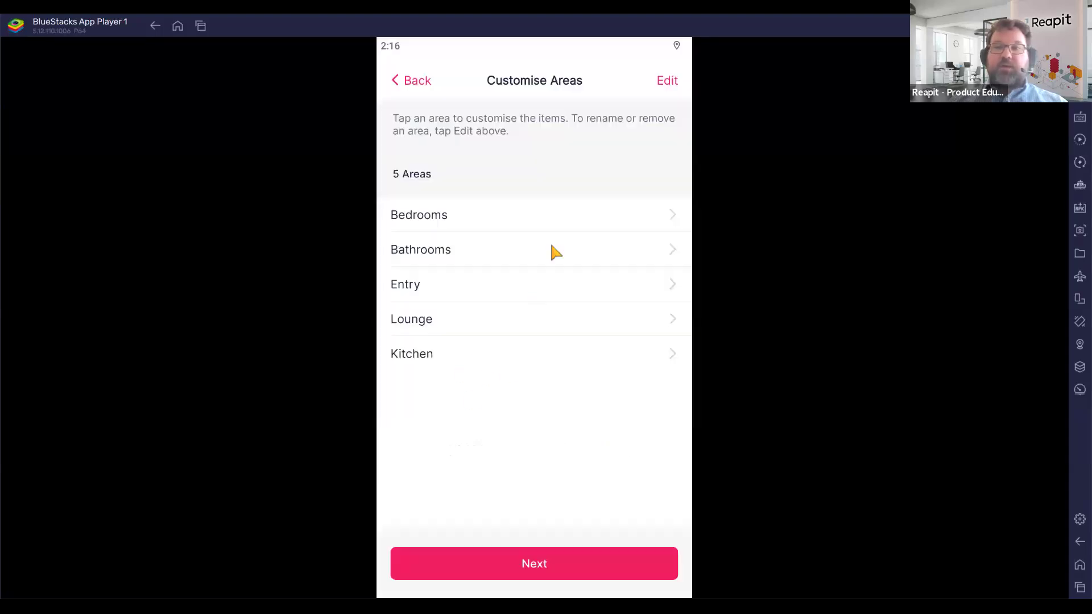
pyautogui.click(662, 82)
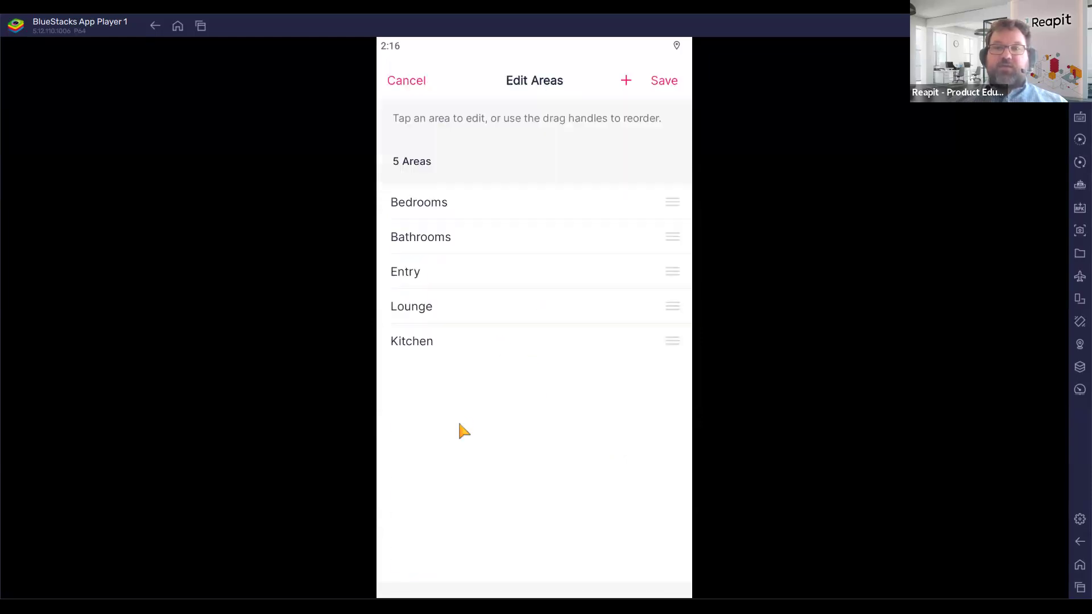
pyautogui.click(409, 82)
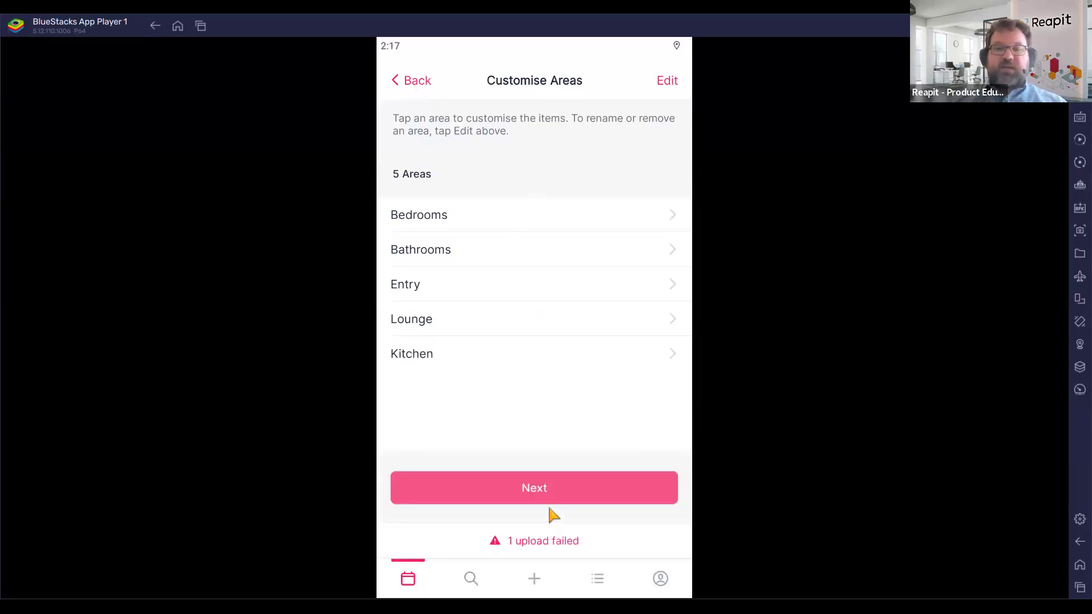
pyautogui.click(549, 502)
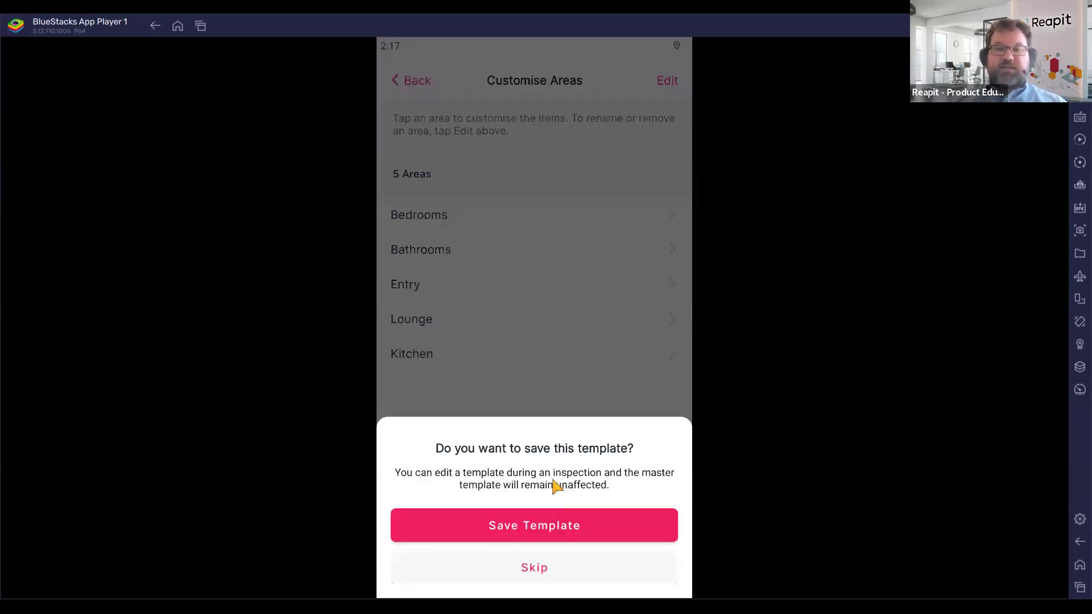
# Save the layout as template '1 Bed Appt' and start the seven-area inspection.
pyautogui.click(547, 531)
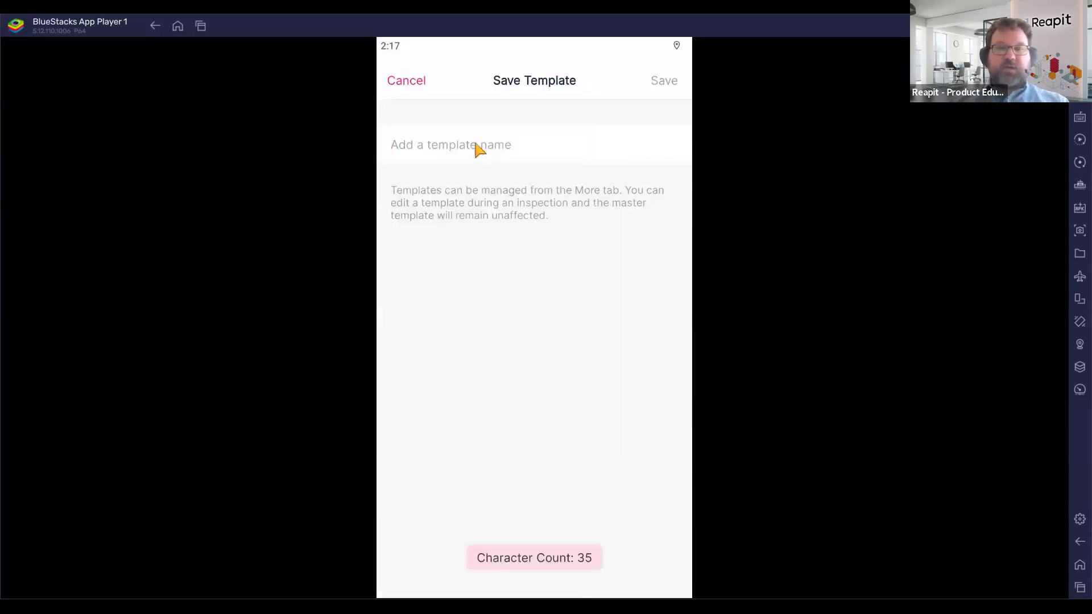
pyautogui.write('1 bed')
pyautogui.press('BackSpace')
pyautogui.press('BackSpace')
pyautogui.press('BackSpace')
pyautogui.write('Bed Appt')
pyautogui.click(665, 82)
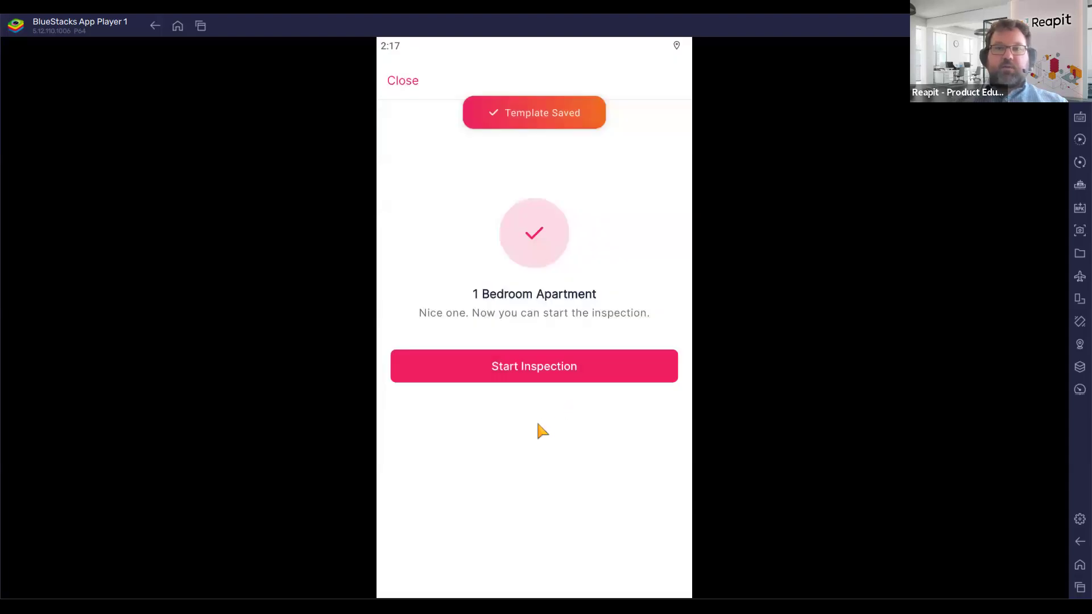
pyautogui.click(531, 373)
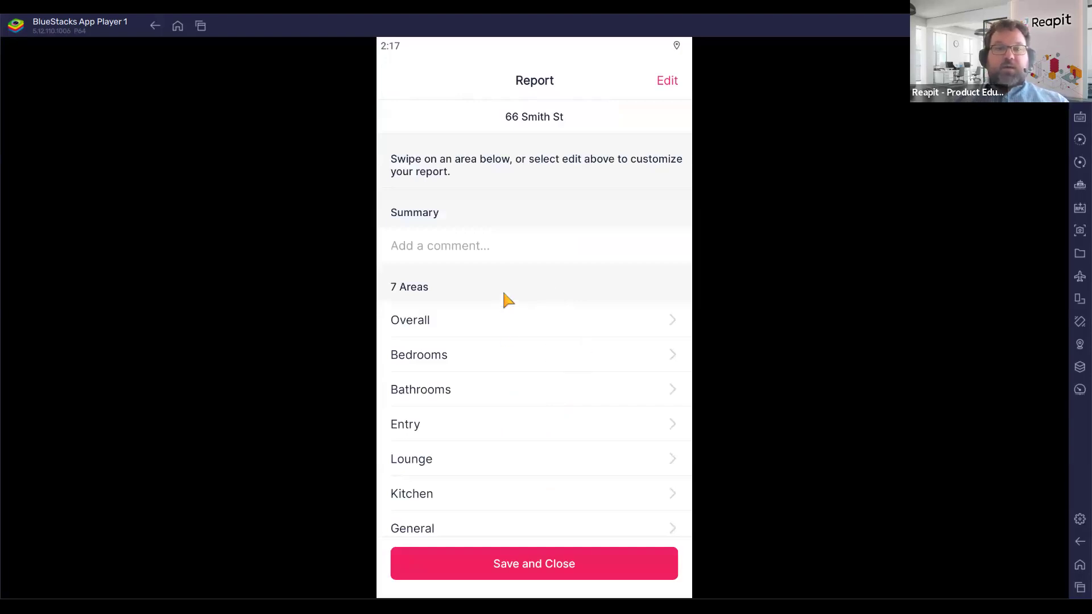
# Rate Bedrooms Good and save a new 'Clean, neat and tidy' quick-note comment.
pyautogui.scroll(-1, 503, 294)
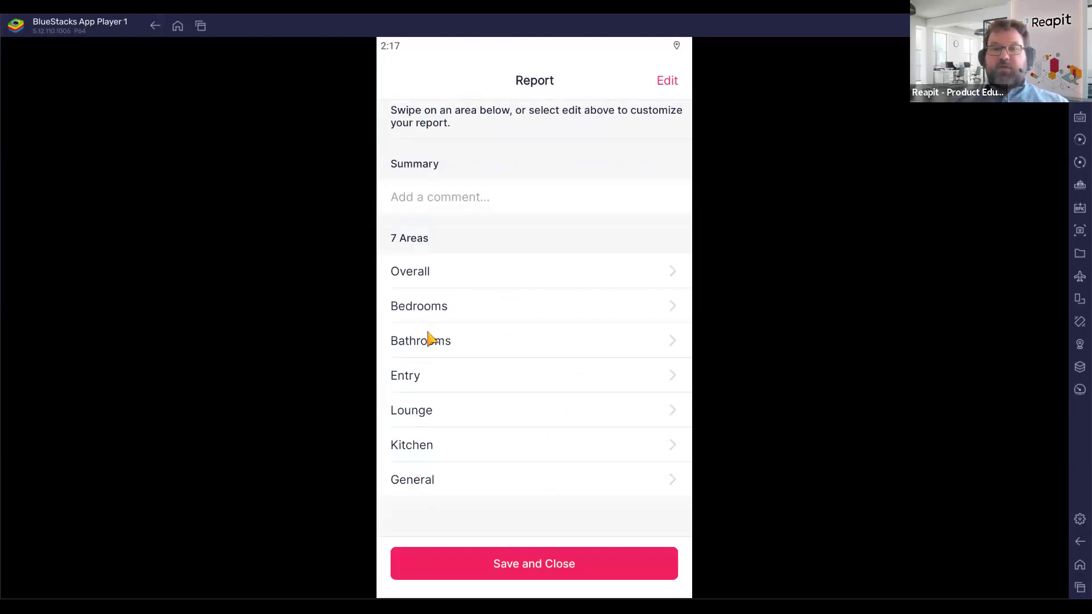
pyautogui.click(449, 314)
pyautogui.click(456, 226)
pyautogui.click(534, 222)
pyautogui.click(613, 222)
pyautogui.click(423, 324)
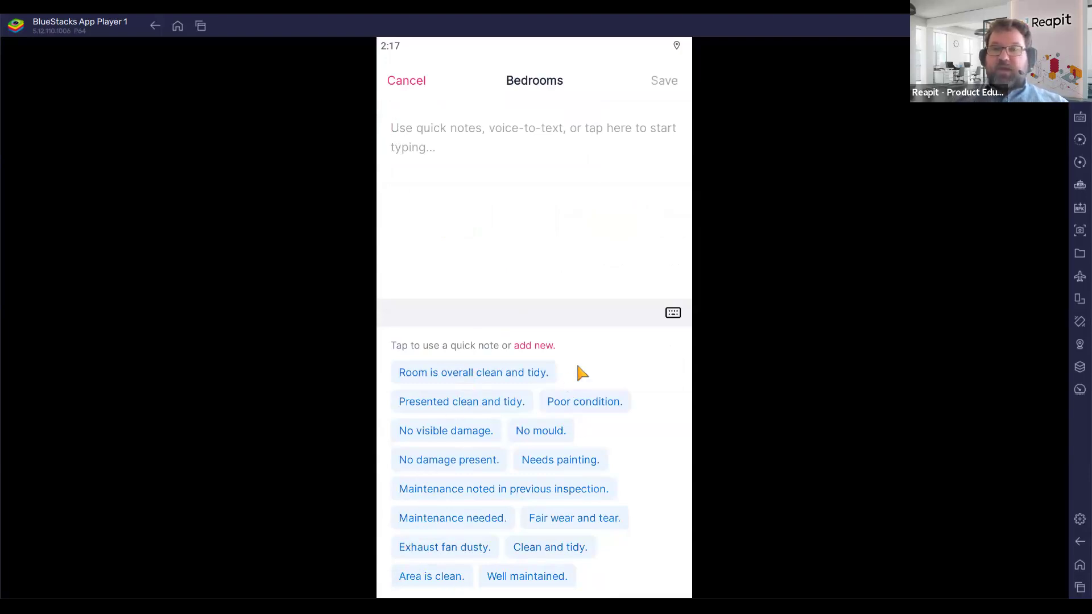
pyautogui.click(551, 349)
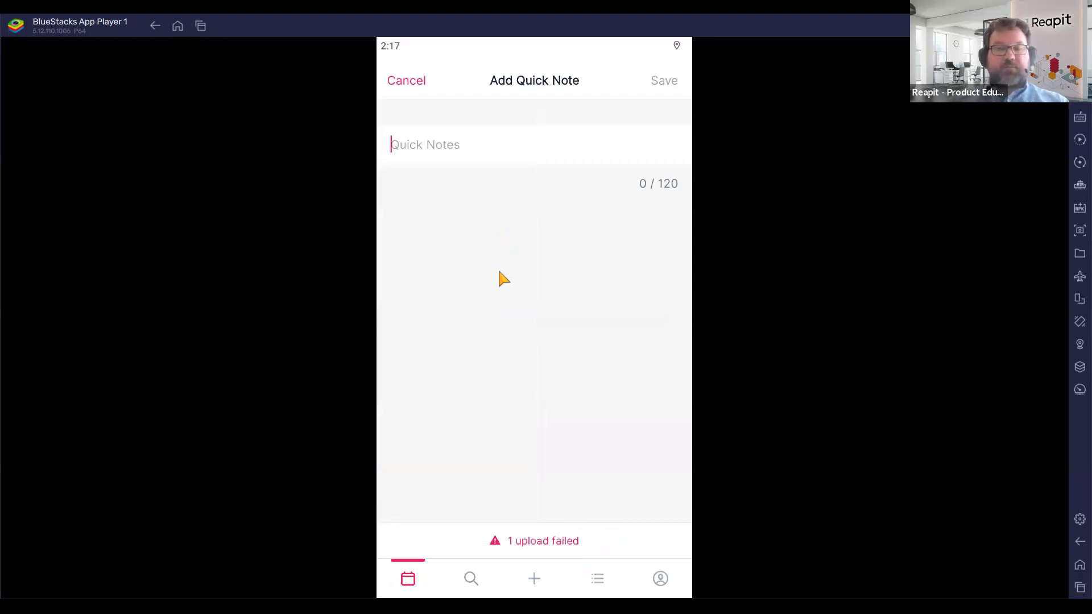
pyautogui.write('Clean, neat ')
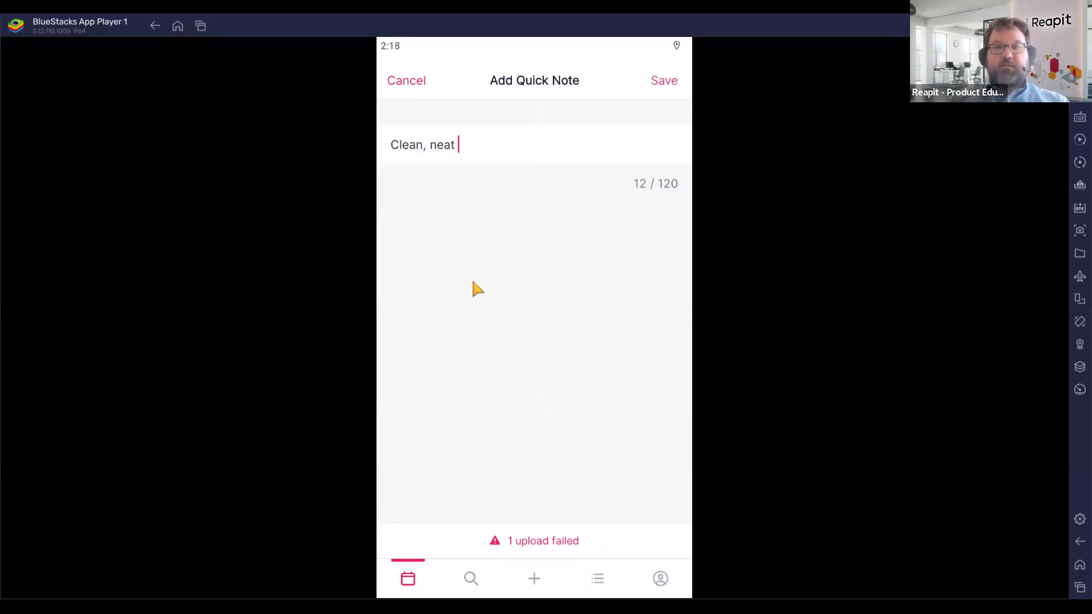
pyautogui.write('and tidy')
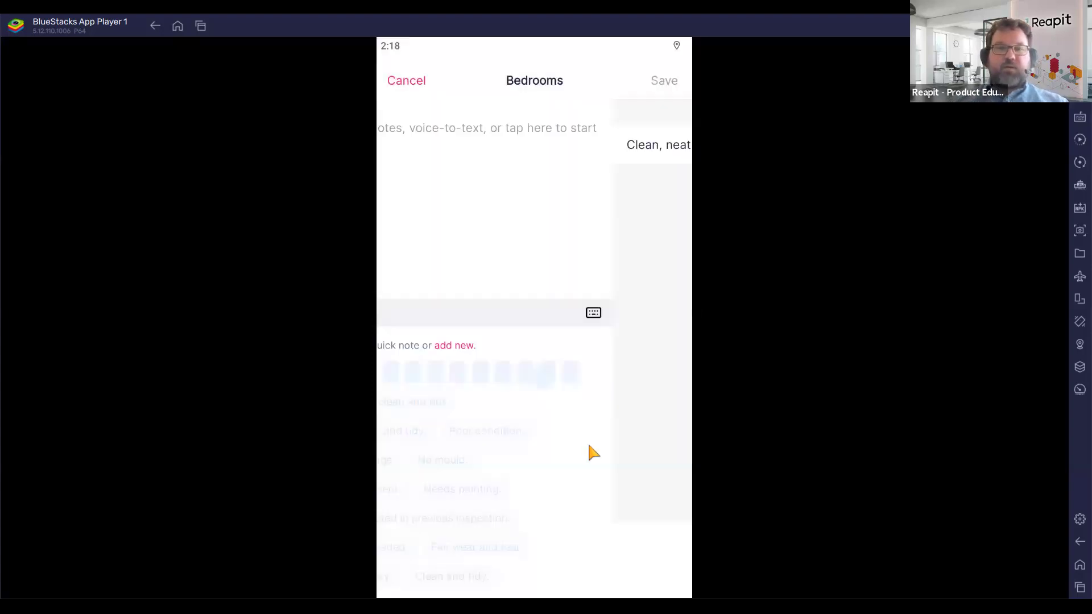
pyautogui.click(462, 372)
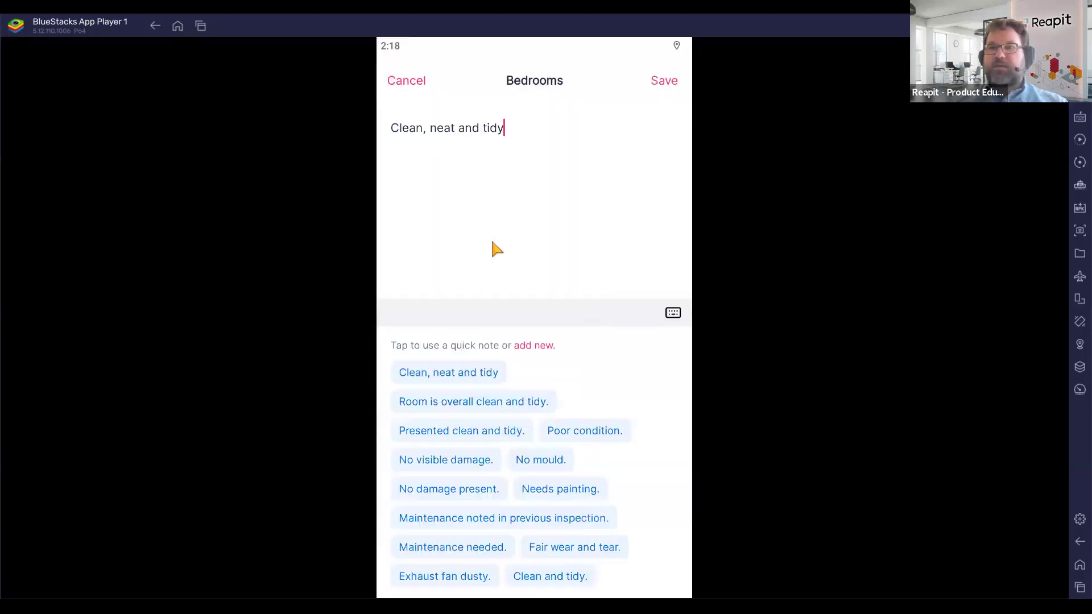
pyautogui.click(664, 80)
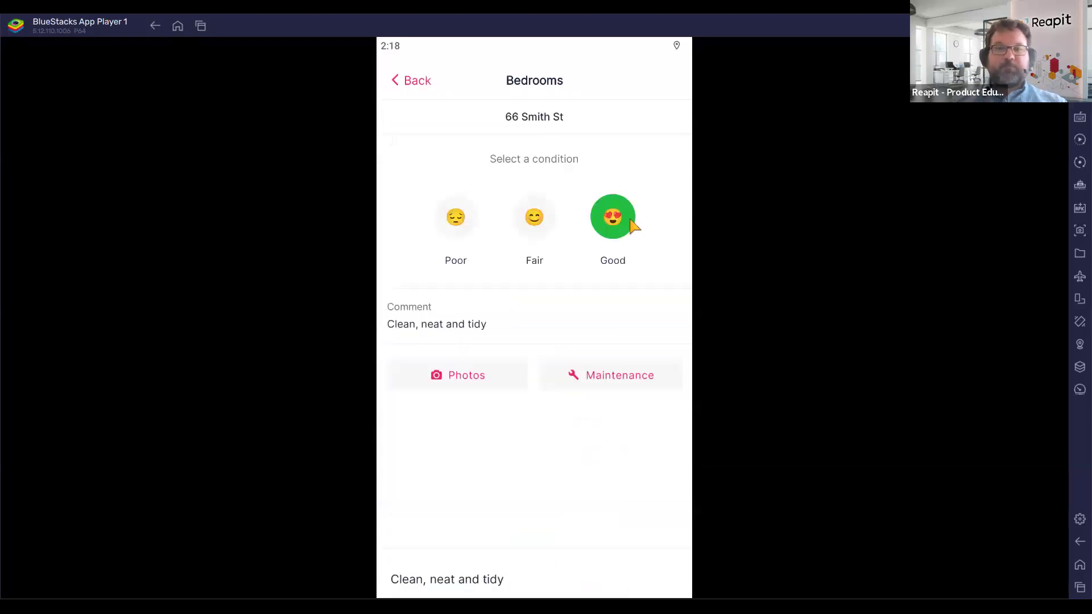
# Attach the bedroom photo from the gallery.
pyautogui.click(444, 380)
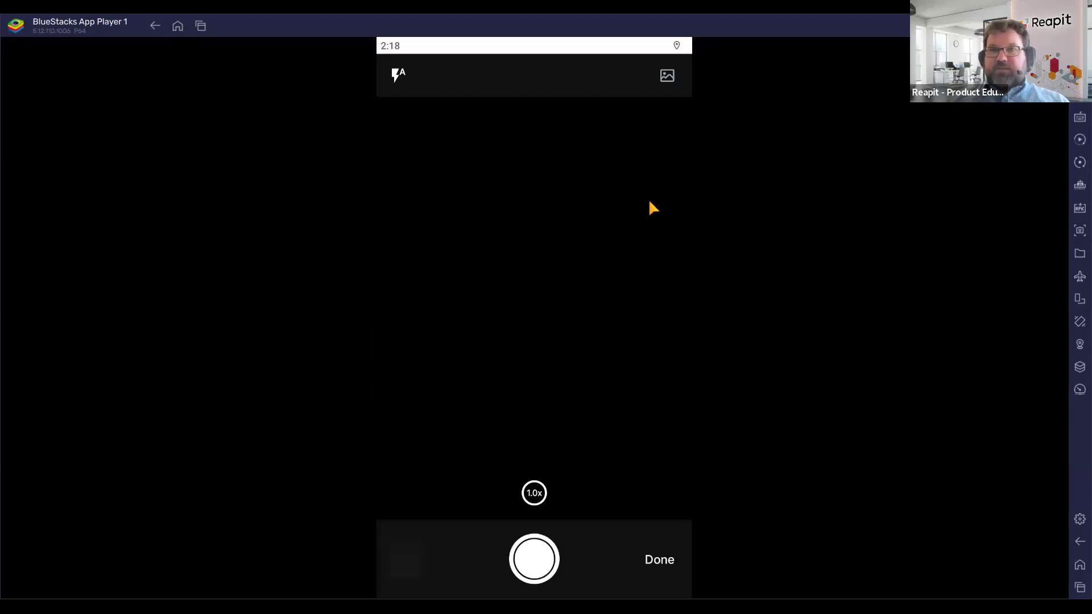
pyautogui.click(666, 78)
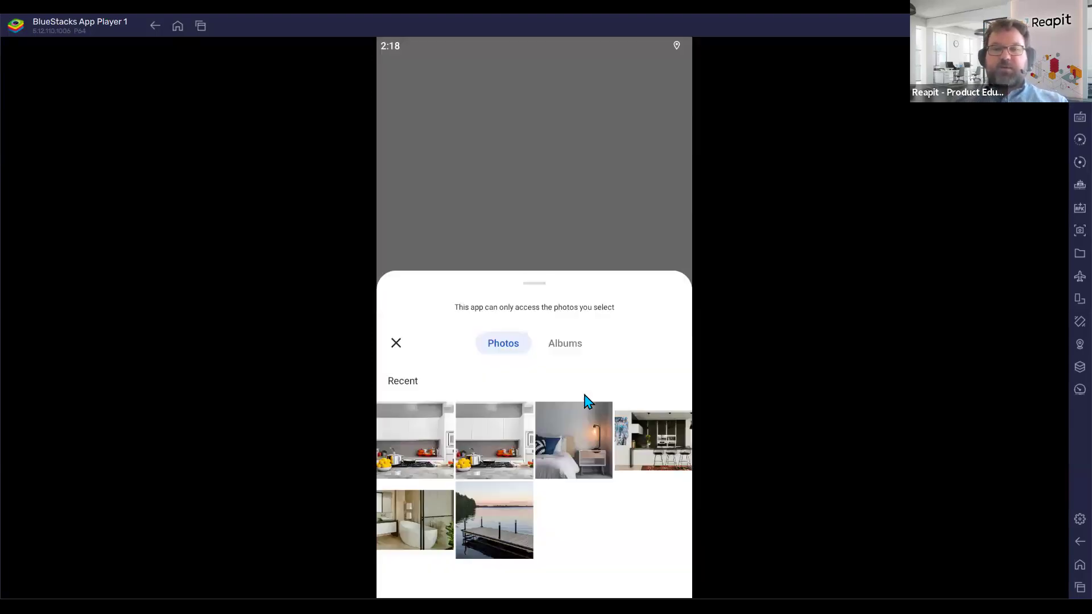
pyautogui.click(567, 442)
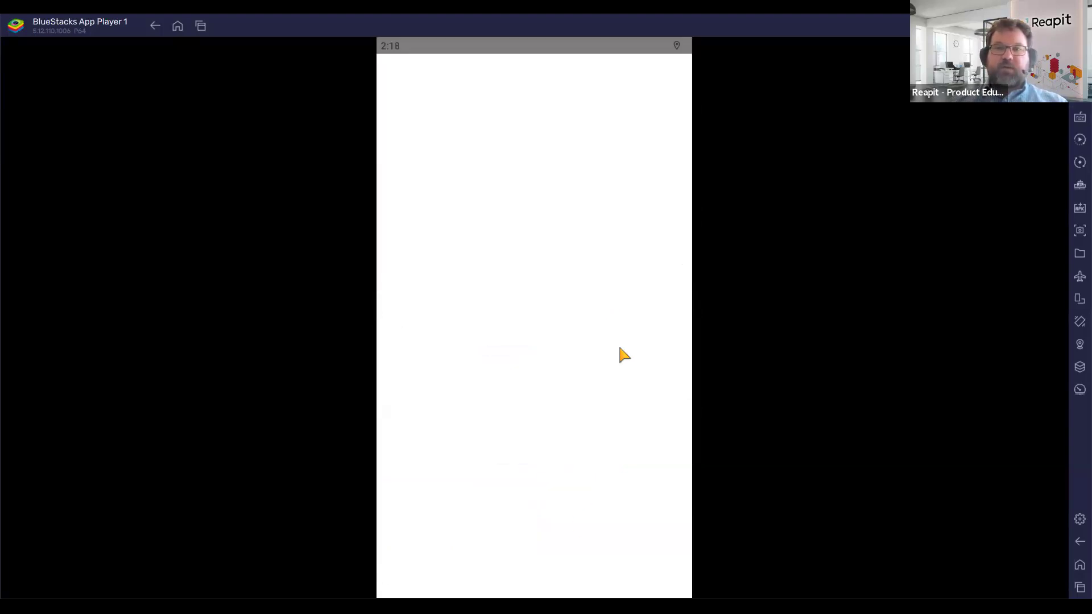
pyautogui.click(659, 560)
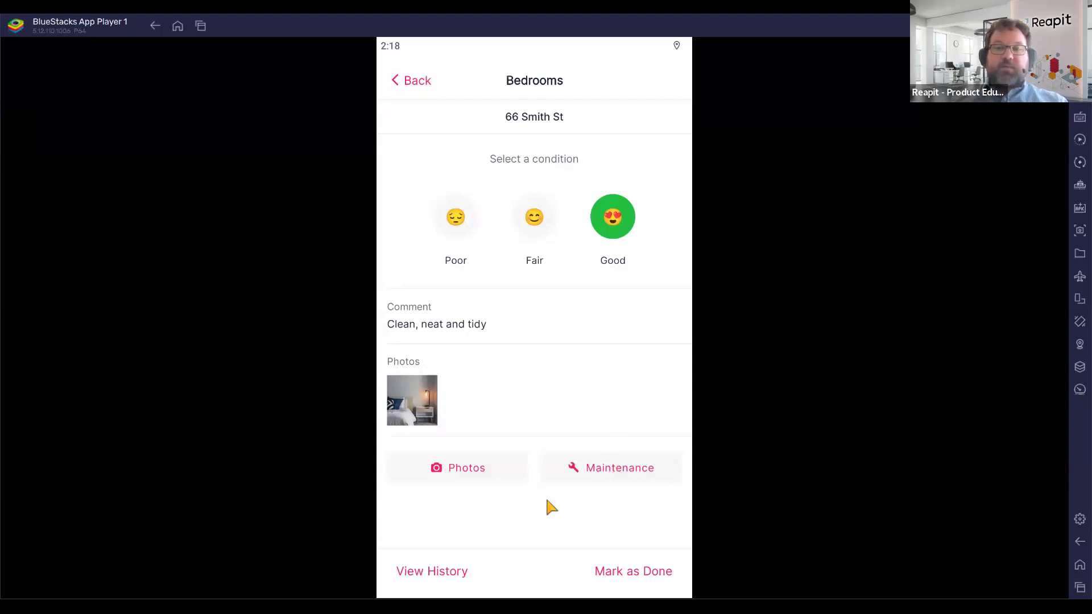
pyautogui.click(547, 476)
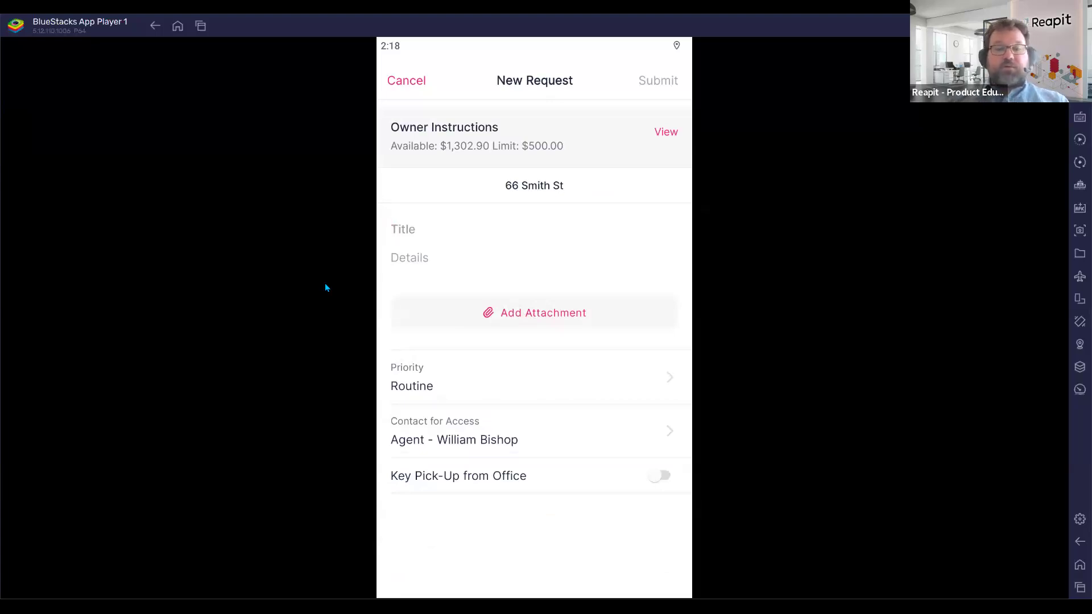
# Submit a 'Broken door handle' request: 'Tenant has reported a broken door handle', then continue inspecting.
pyautogui.write('Broken door handle')
pyautogui.click(528, 251)
pyautogui.write('Tenant has reported a broken door handle')
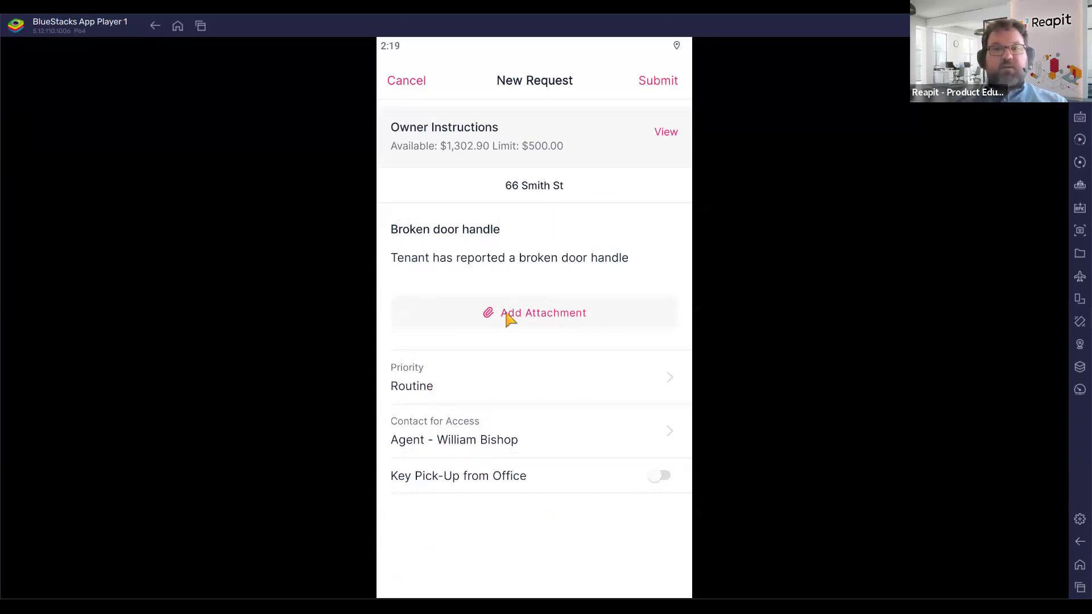
pyautogui.click(541, 316)
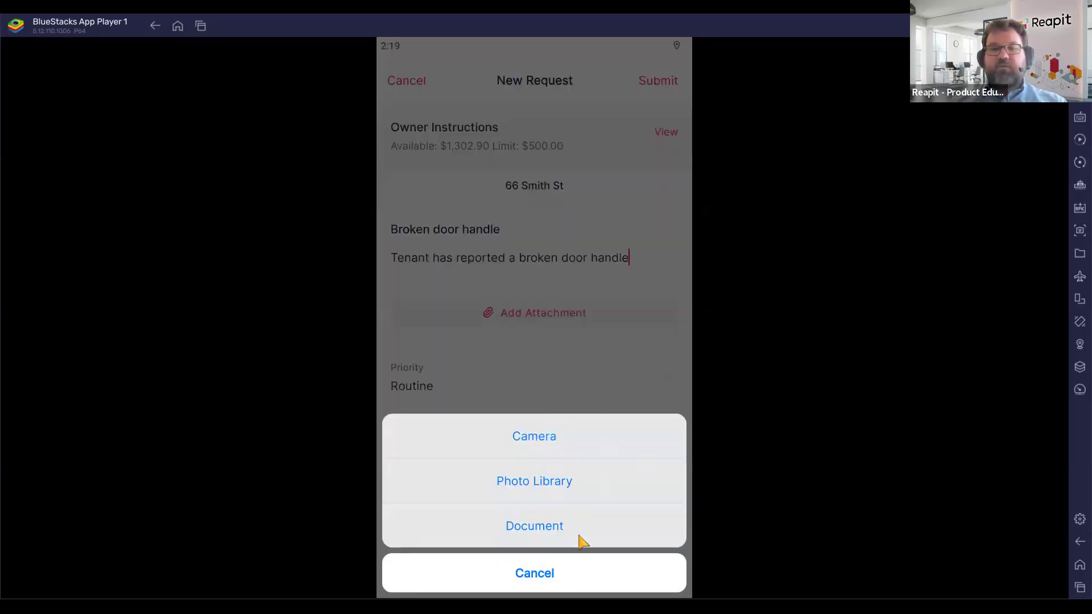
pyautogui.click(671, 240)
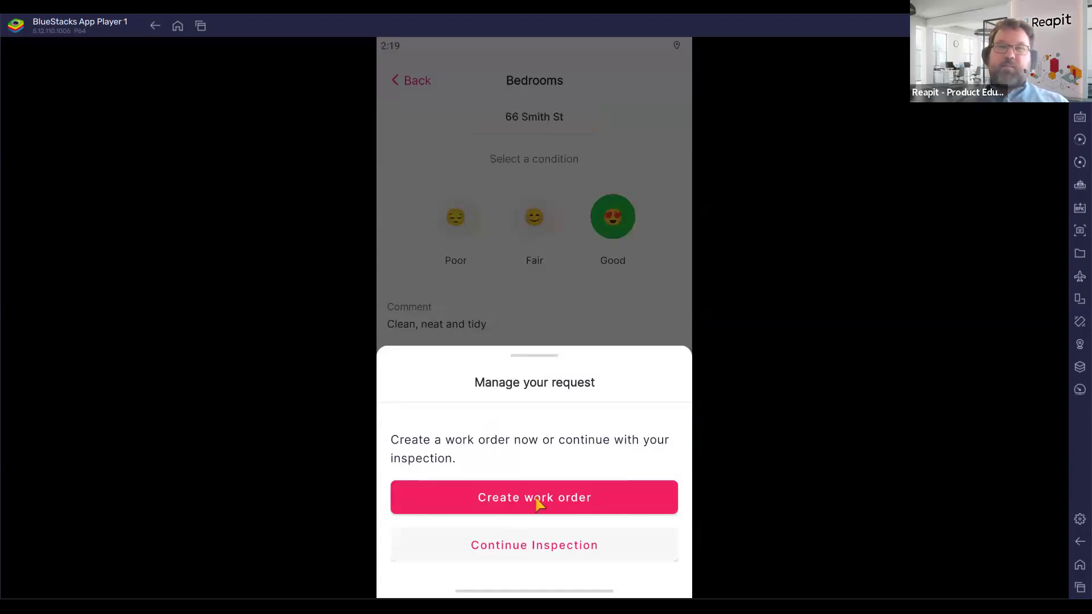
pyautogui.click(534, 547)
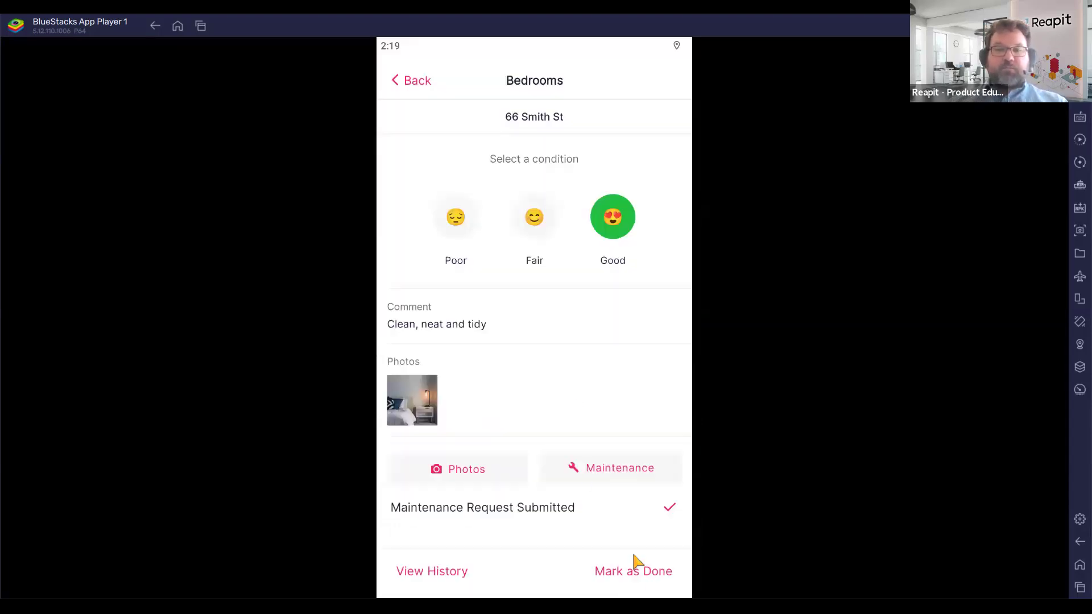
# Mark Bedrooms done and rate Bathrooms Good with the 'Clean, neat and tidy' comment.
pyautogui.click(649, 573)
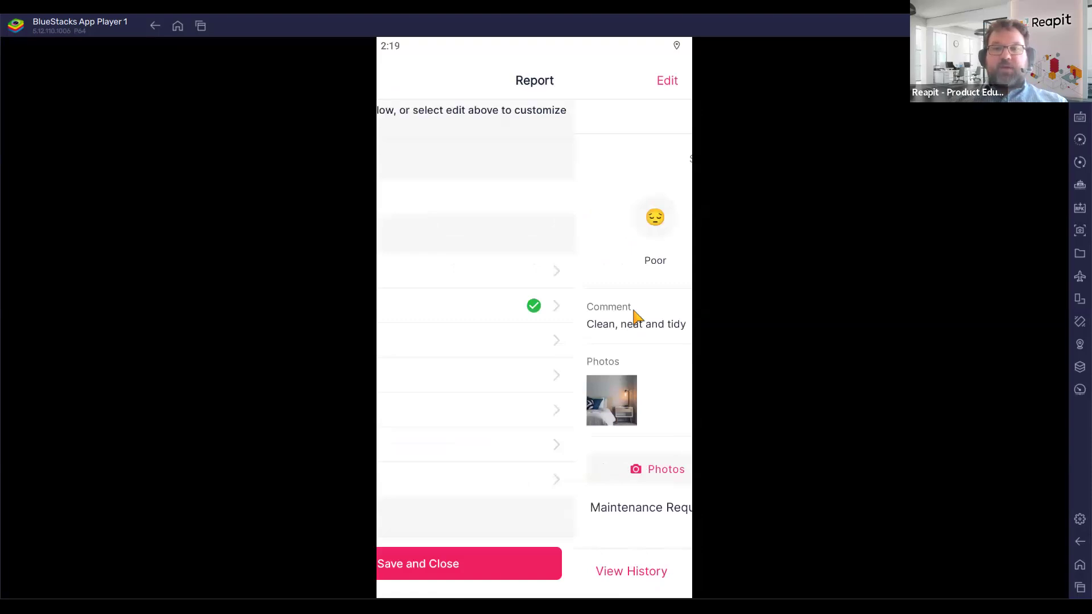
pyautogui.click(528, 335)
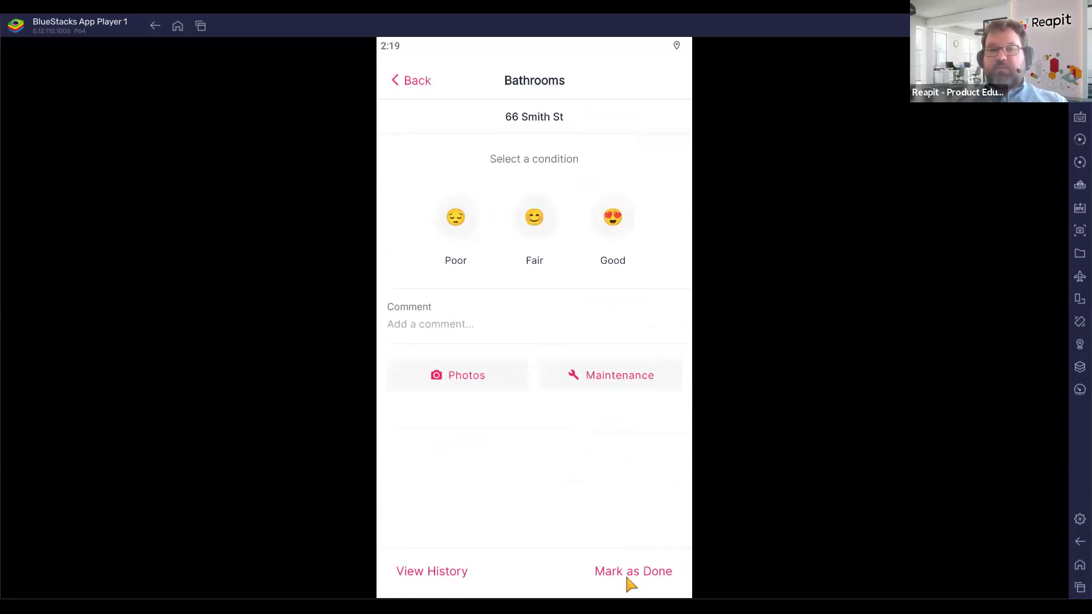
pyautogui.click(621, 211)
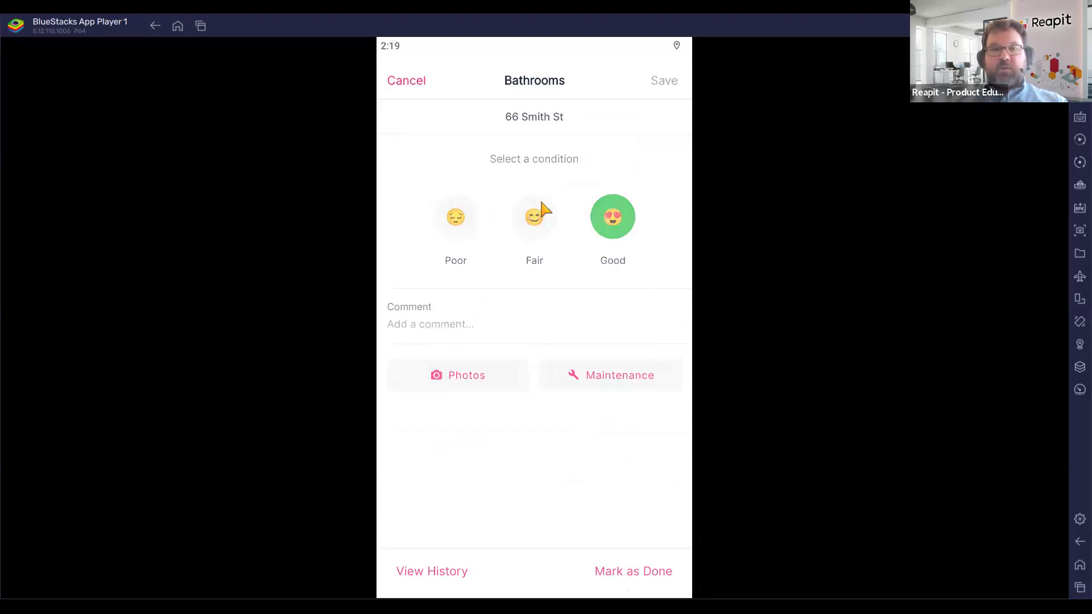
pyautogui.click(517, 324)
pyautogui.click(460, 376)
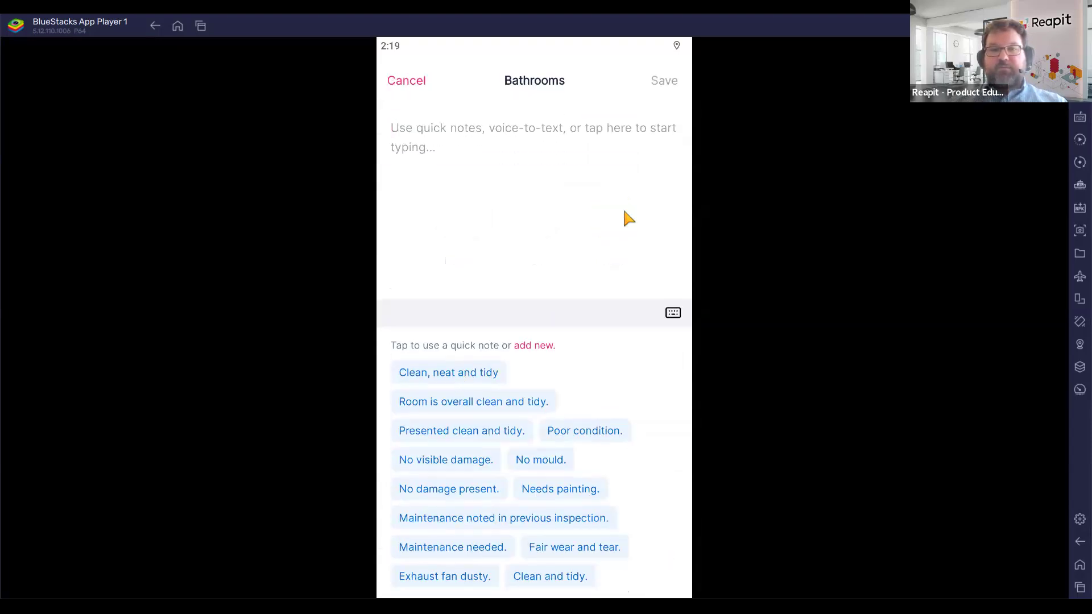
pyautogui.click(666, 85)
# Attach a bathroom photo from the gallery and mark Bathrooms done.
pyautogui.click(458, 377)
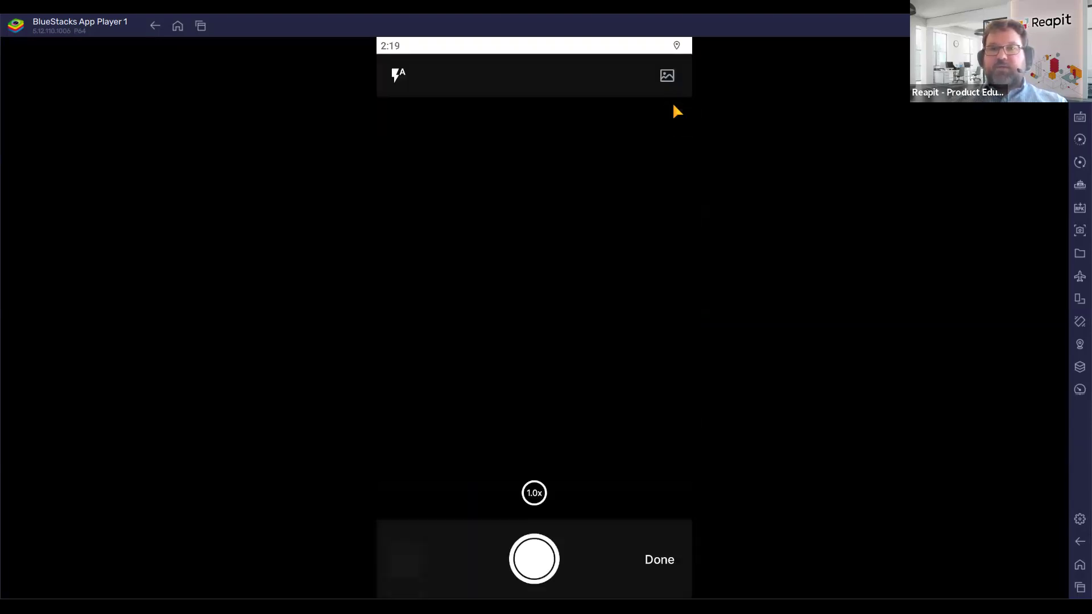
pyautogui.click(667, 77)
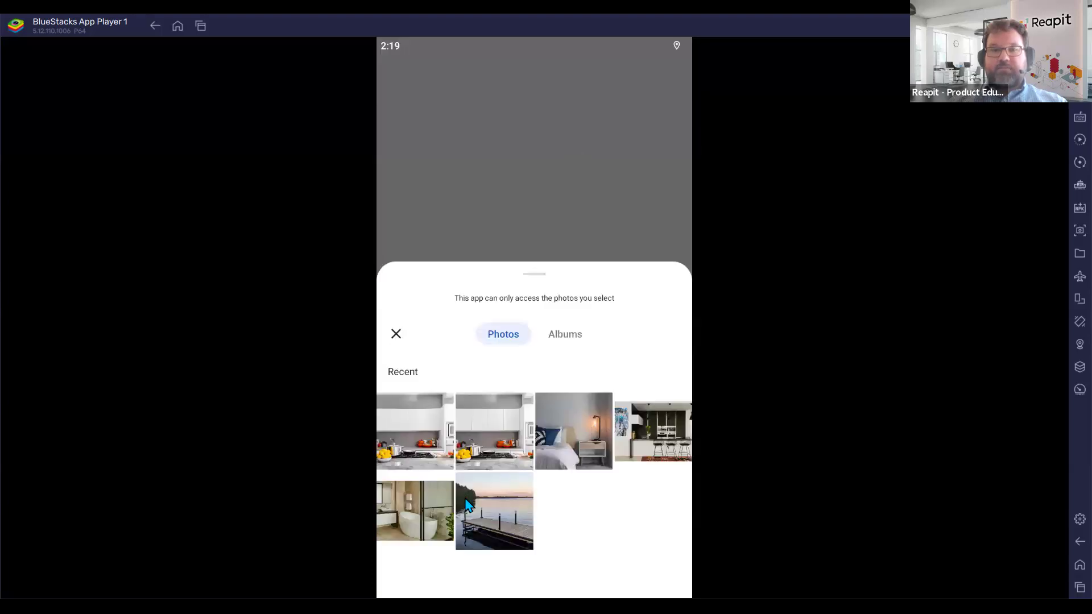
pyautogui.click(424, 512)
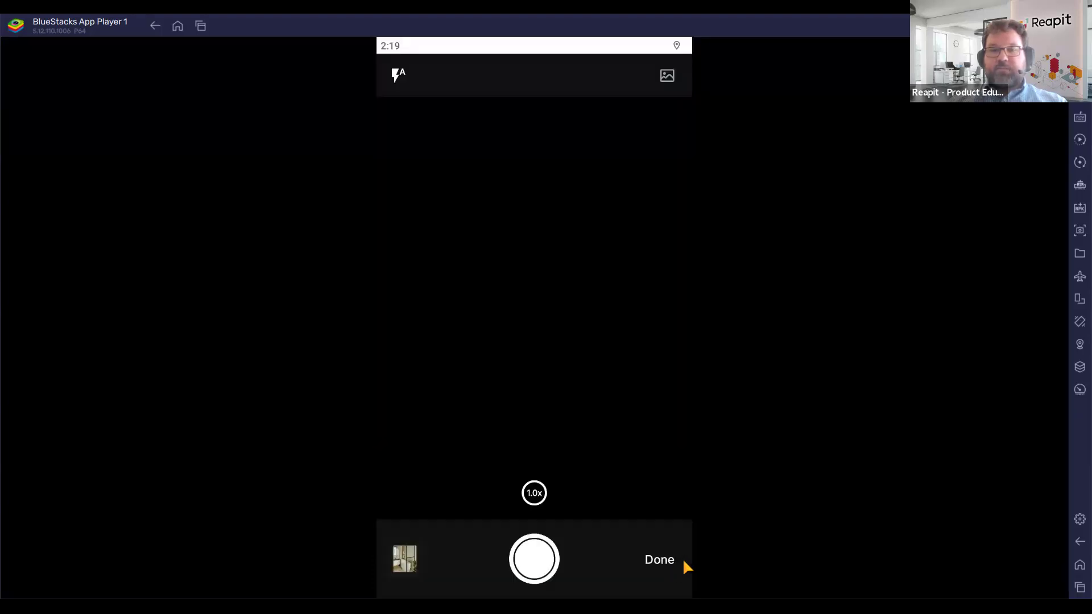
pyautogui.click(663, 563)
pyautogui.click(651, 570)
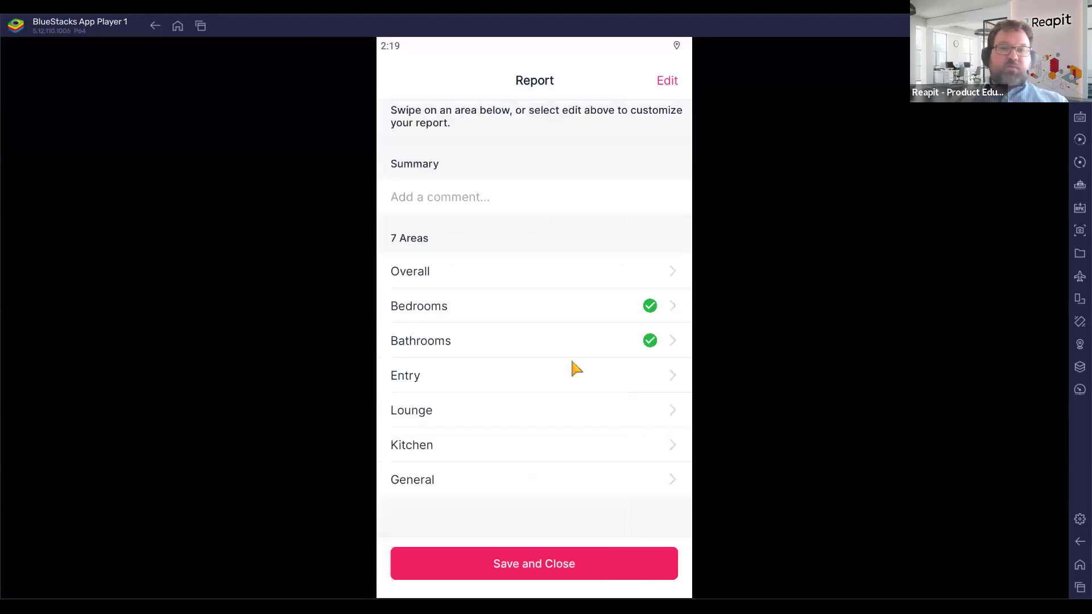
# Write the summary 'Clean, neat and tidy. Tenant is keeping the property in good condition.'.
pyautogui.click(424, 200)
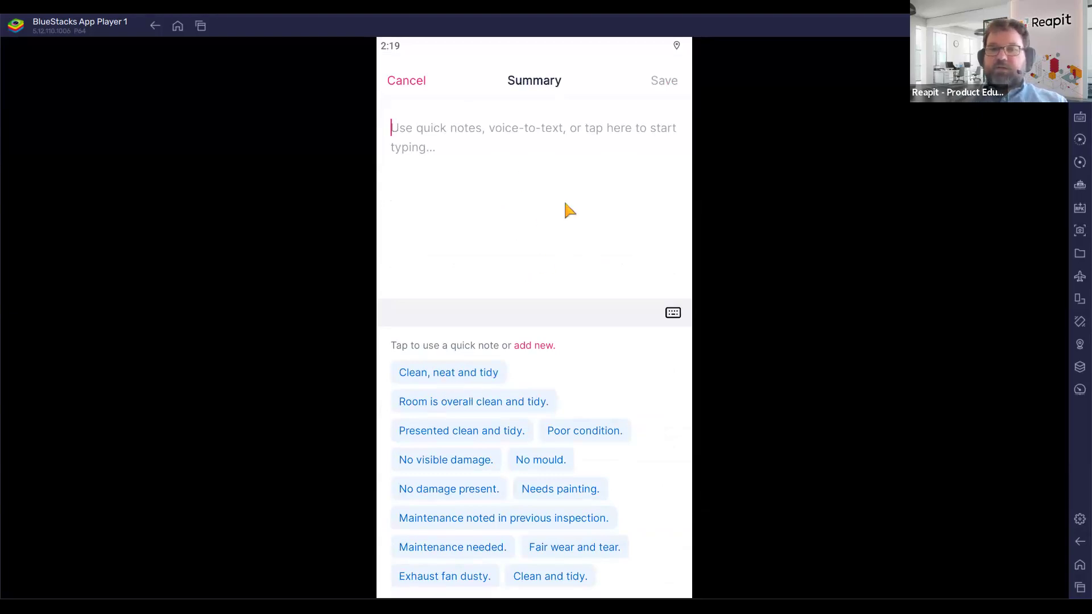
pyautogui.write('.')
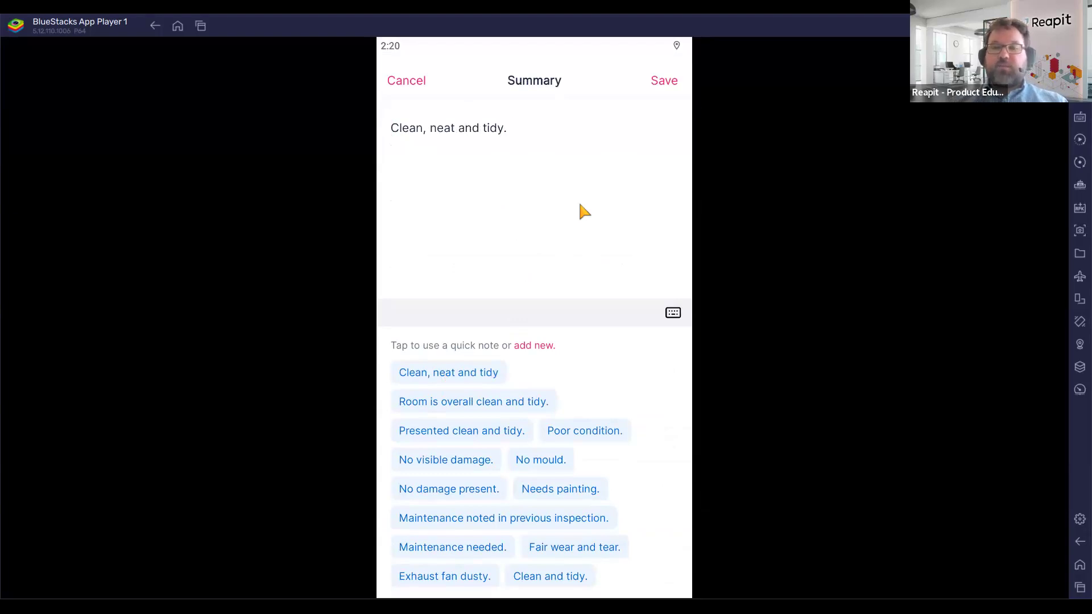
pyautogui.write('T')
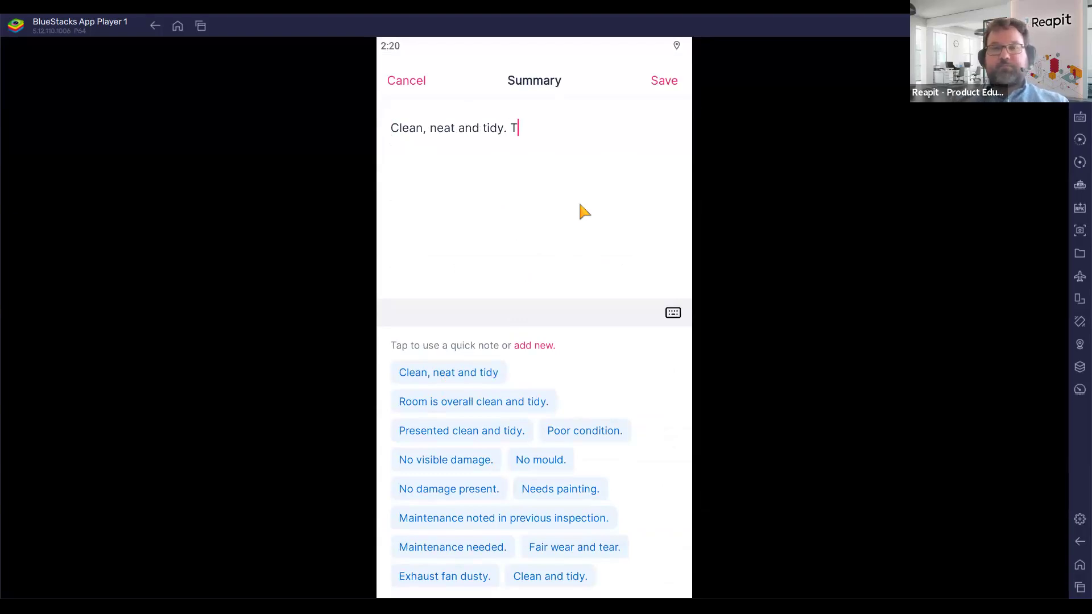
pyautogui.write('enant is k')
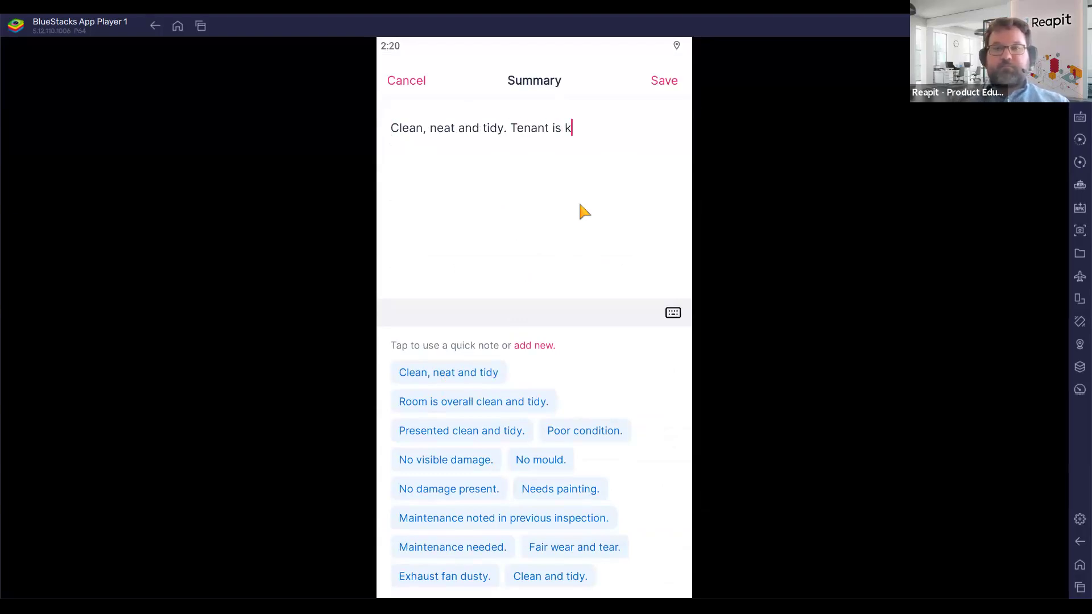
pyautogui.write('eeping the propert')
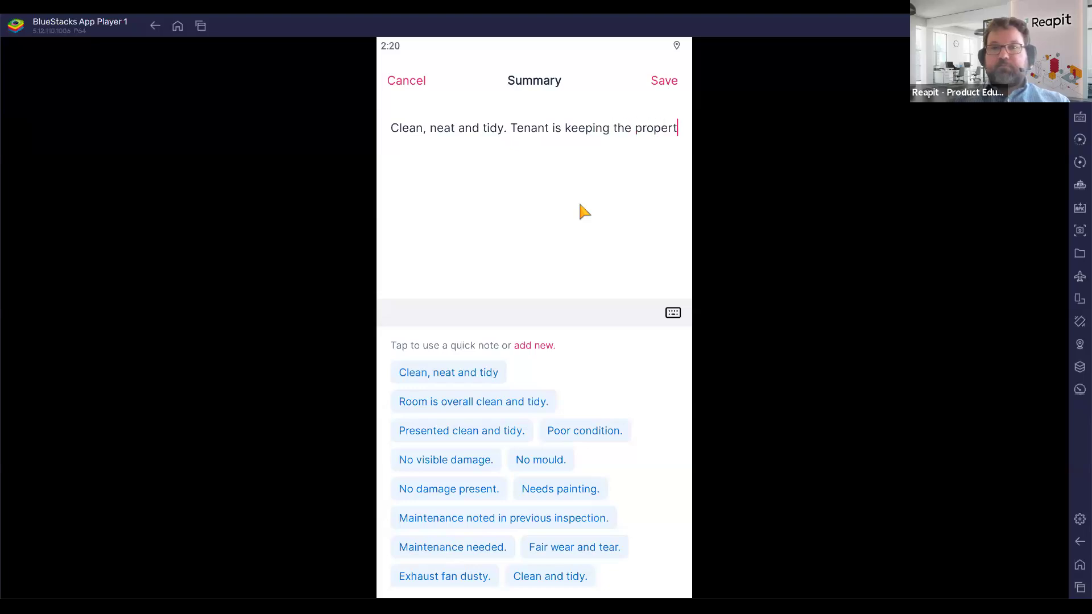
pyautogui.write('y in good con')
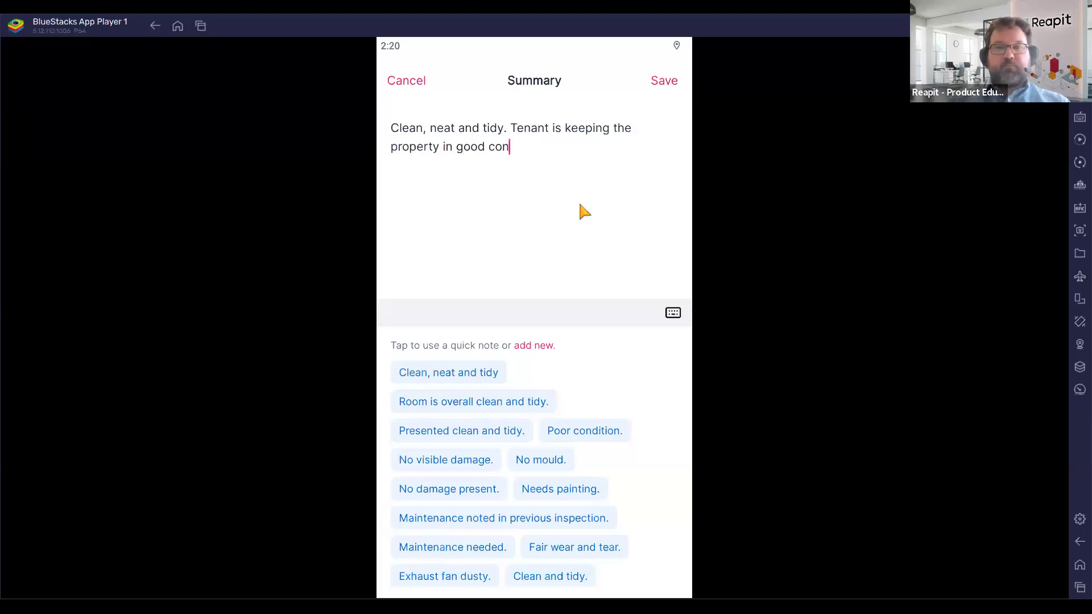
pyautogui.write('dition.')
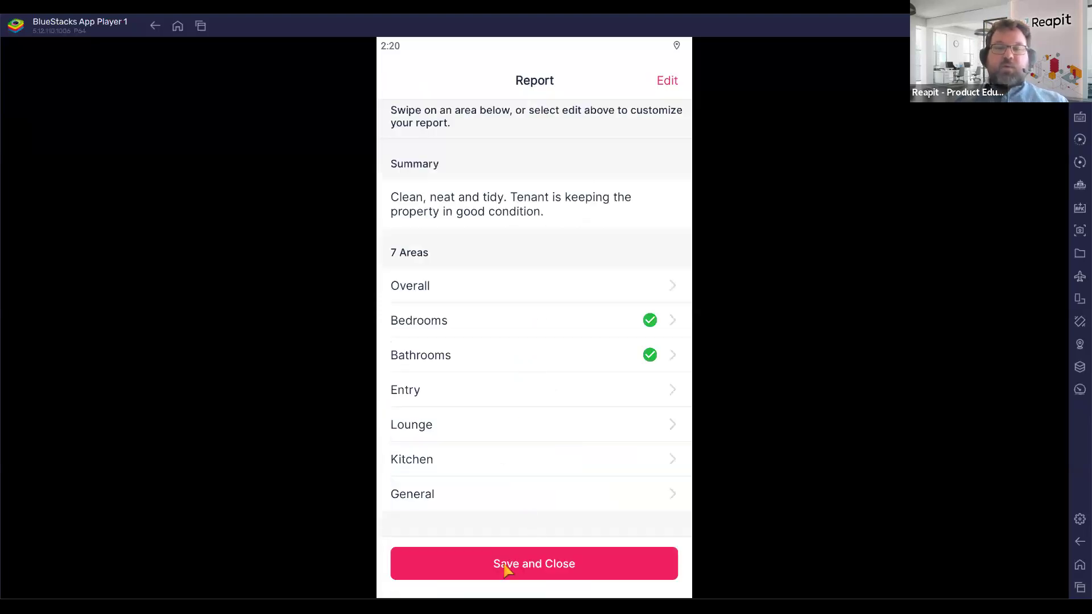
pyautogui.click(528, 566)
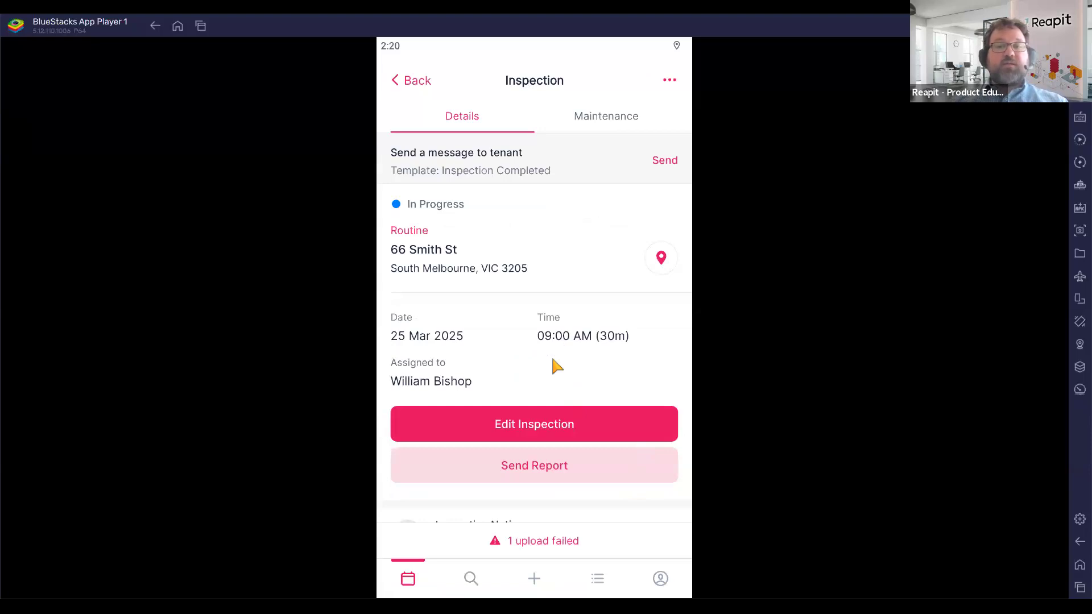
pyautogui.click(529, 465)
pyautogui.click(459, 182)
pyautogui.click(483, 214)
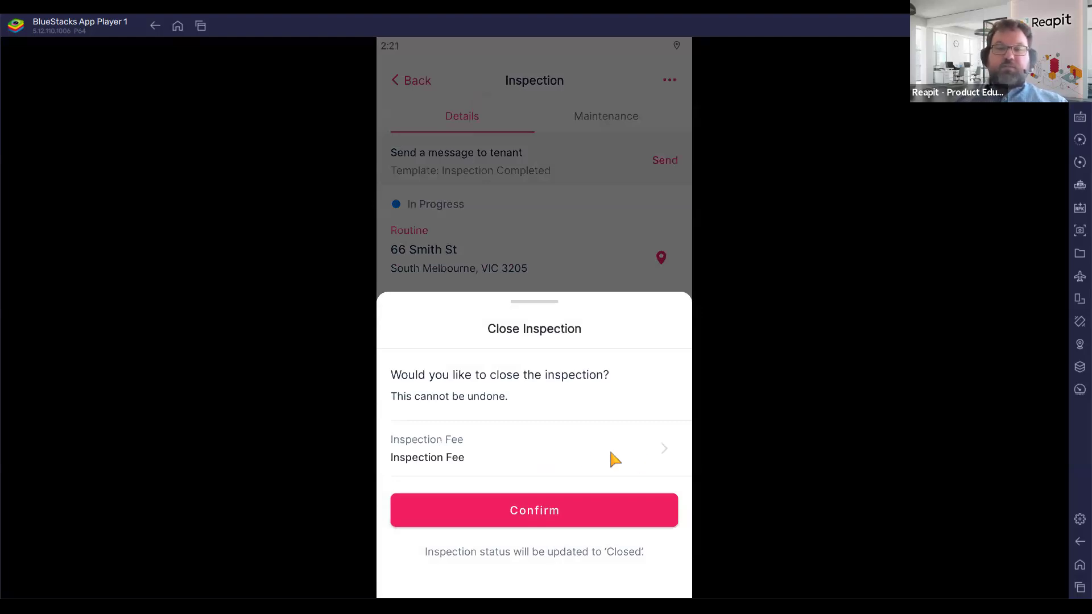
pyautogui.click(588, 455)
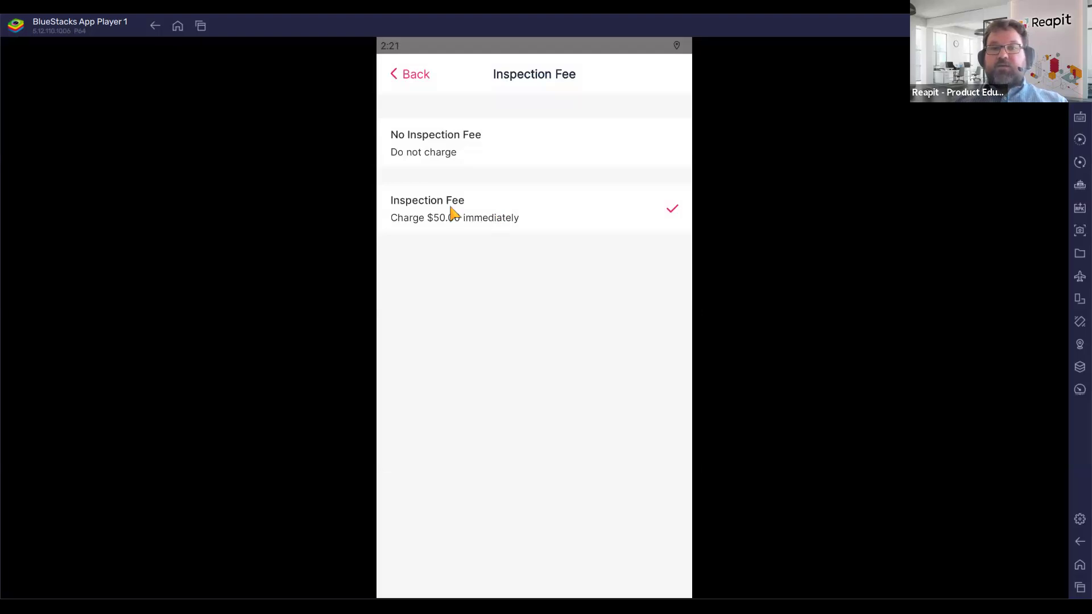
pyautogui.click(510, 139)
pyautogui.click(505, 213)
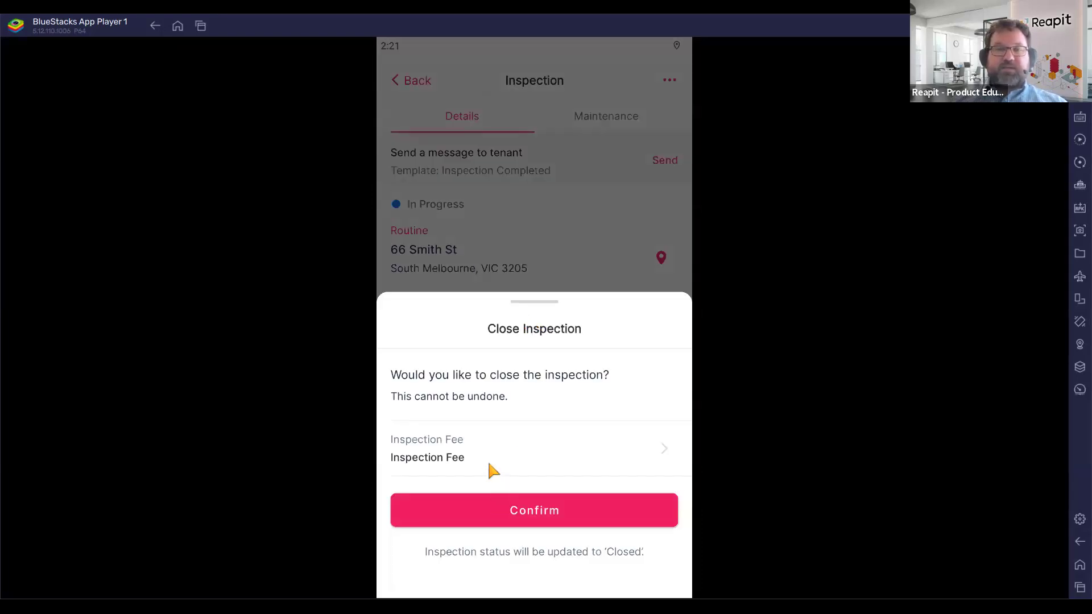
pyautogui.click(547, 517)
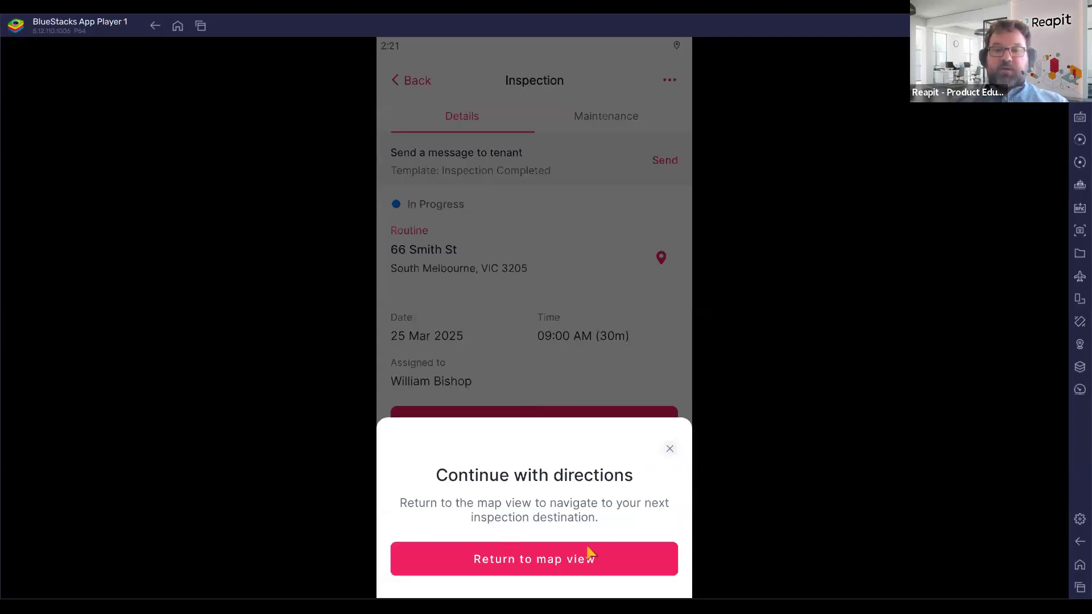
# Dismiss the map and return to the Tue, 25 Mar 2025 Inspections list.
pyautogui.click(544, 563)
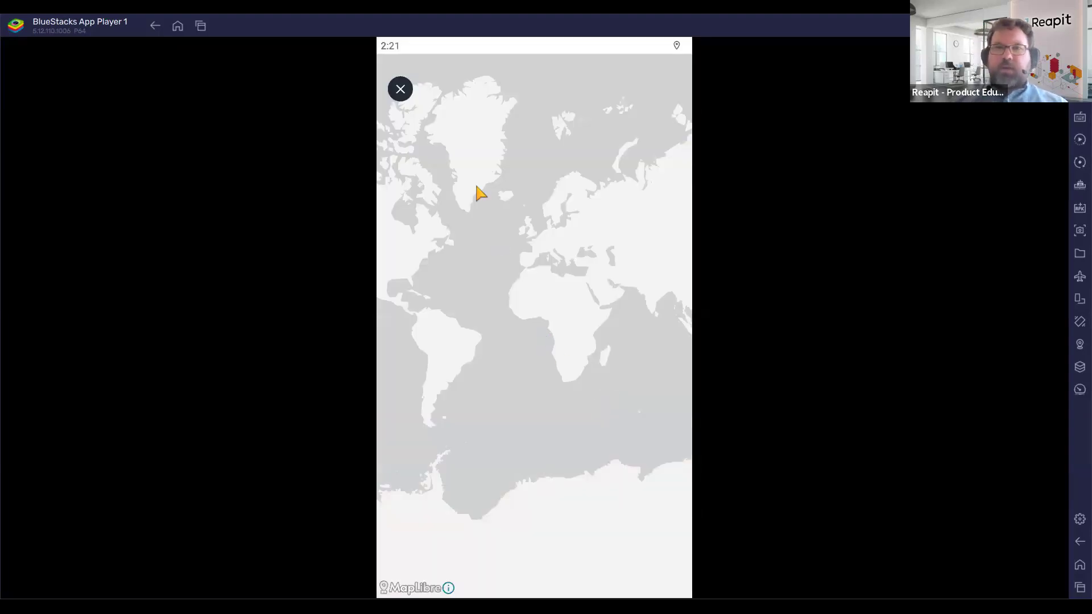
pyautogui.click(405, 99)
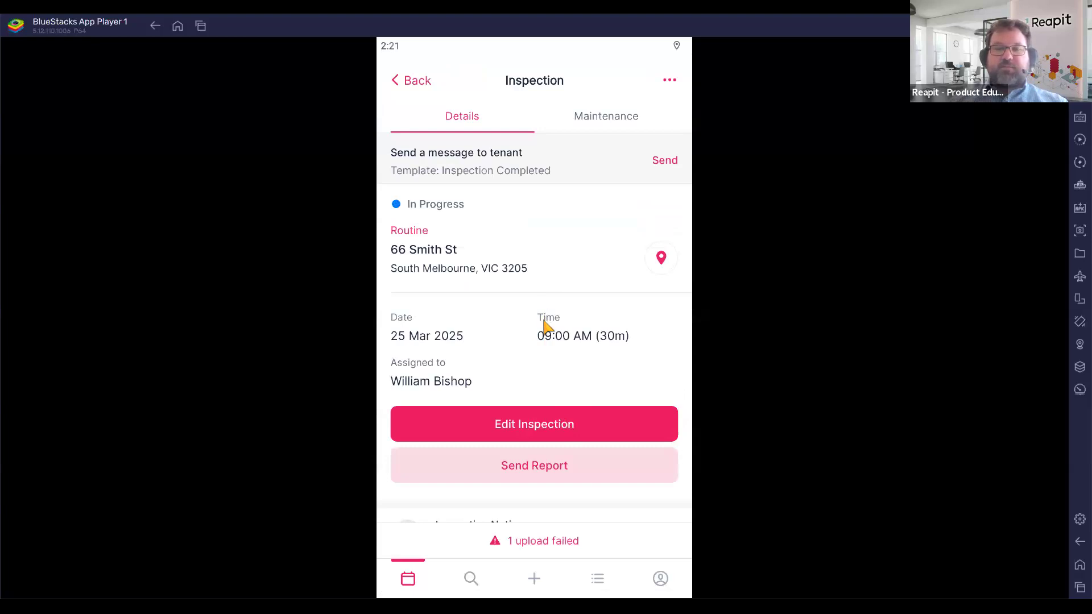
pyautogui.click(408, 82)
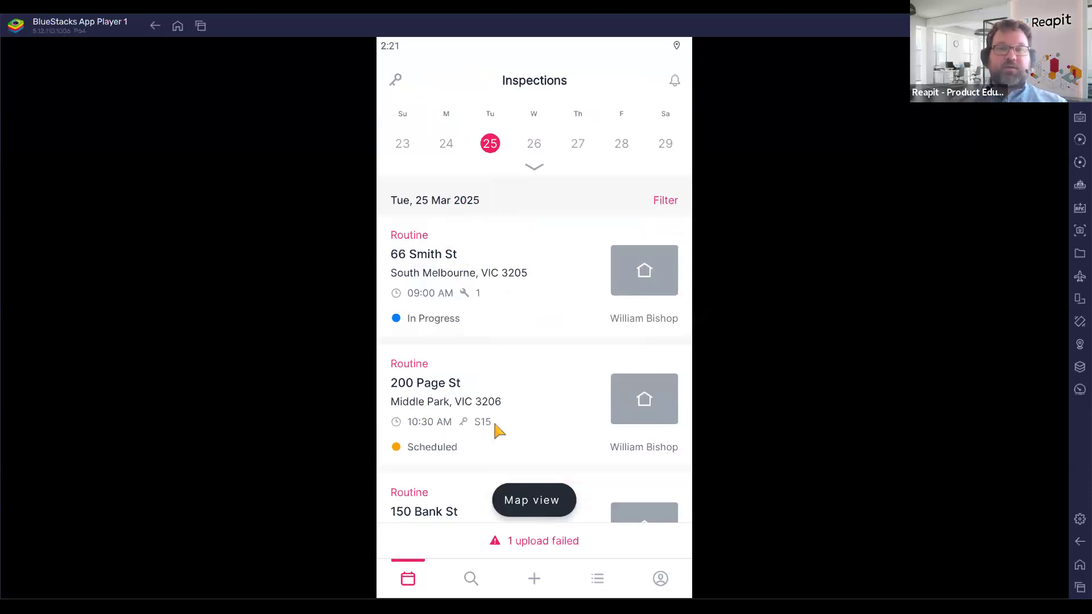
pyautogui.click(476, 425)
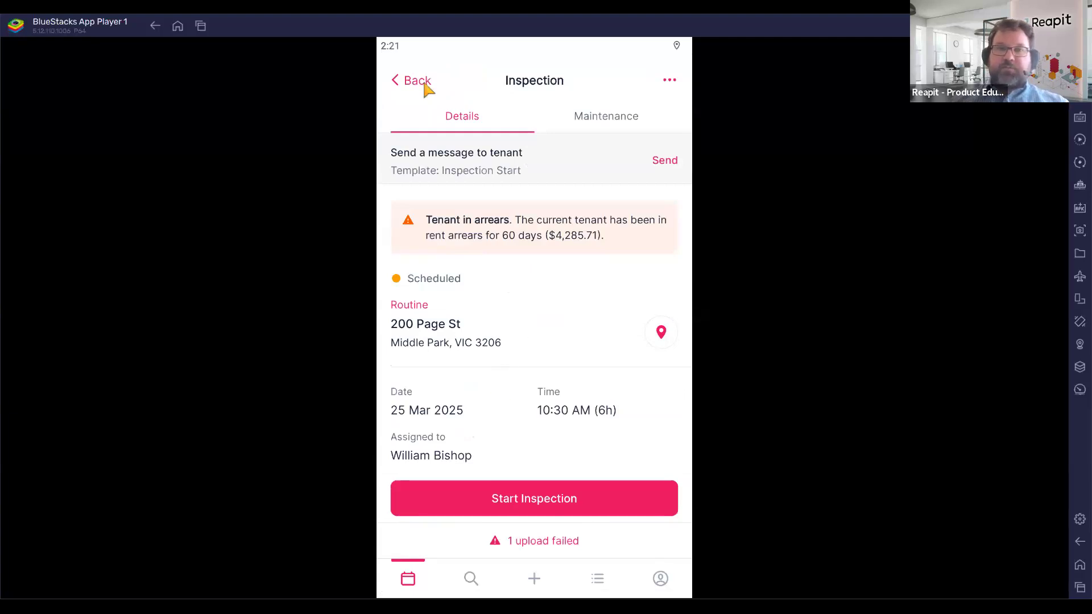
pyautogui.click(662, 161)
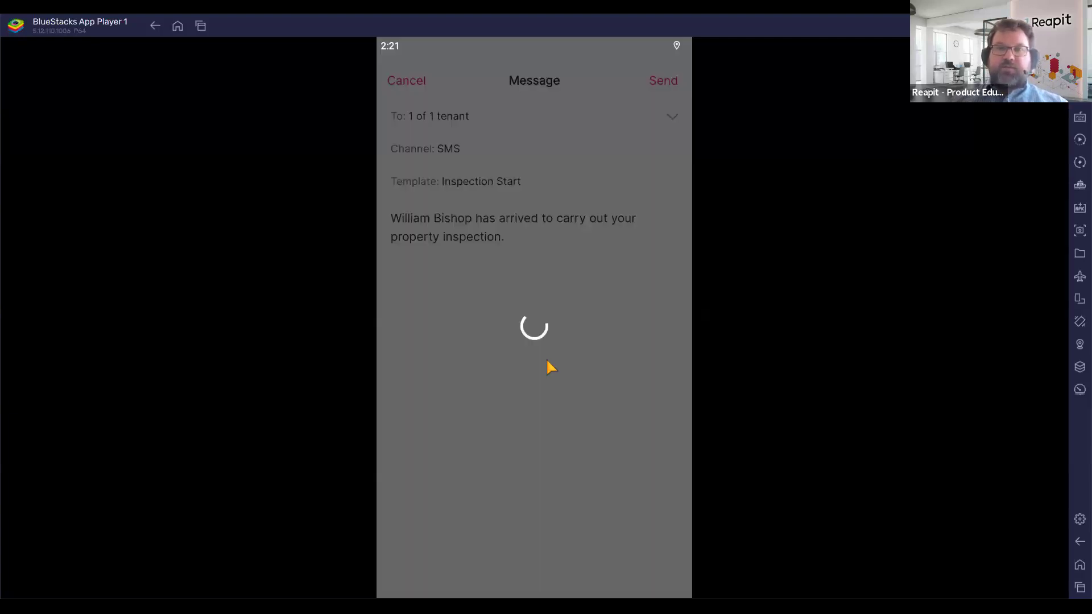
pyautogui.click(665, 81)
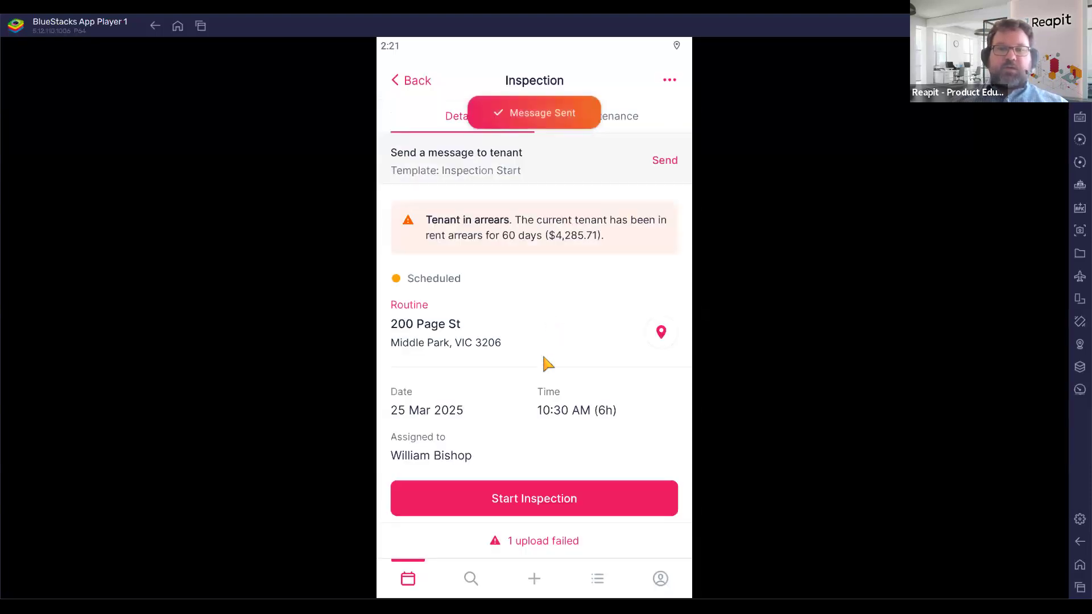
pyautogui.scroll(-3, 541, 353)
pyautogui.click(547, 314)
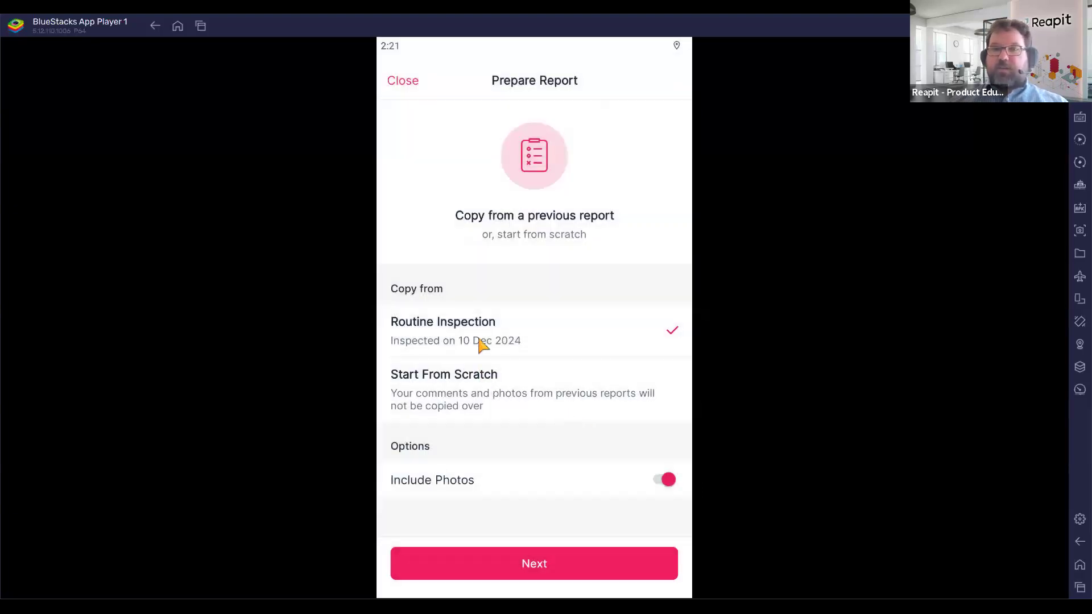
pyautogui.click(492, 393)
pyautogui.click(510, 341)
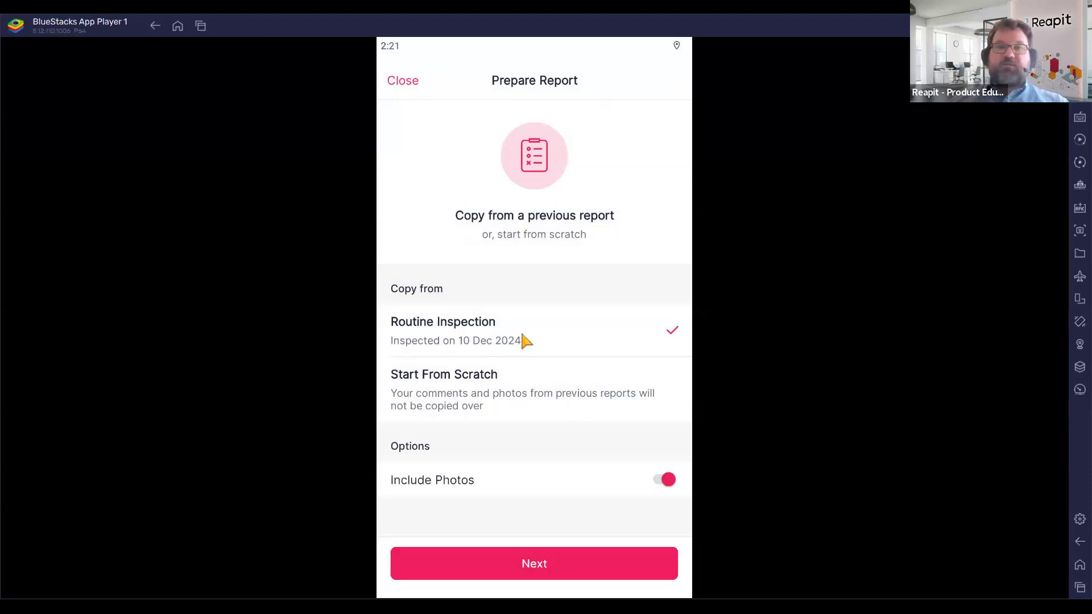
pyautogui.click(669, 480)
pyautogui.click(663, 479)
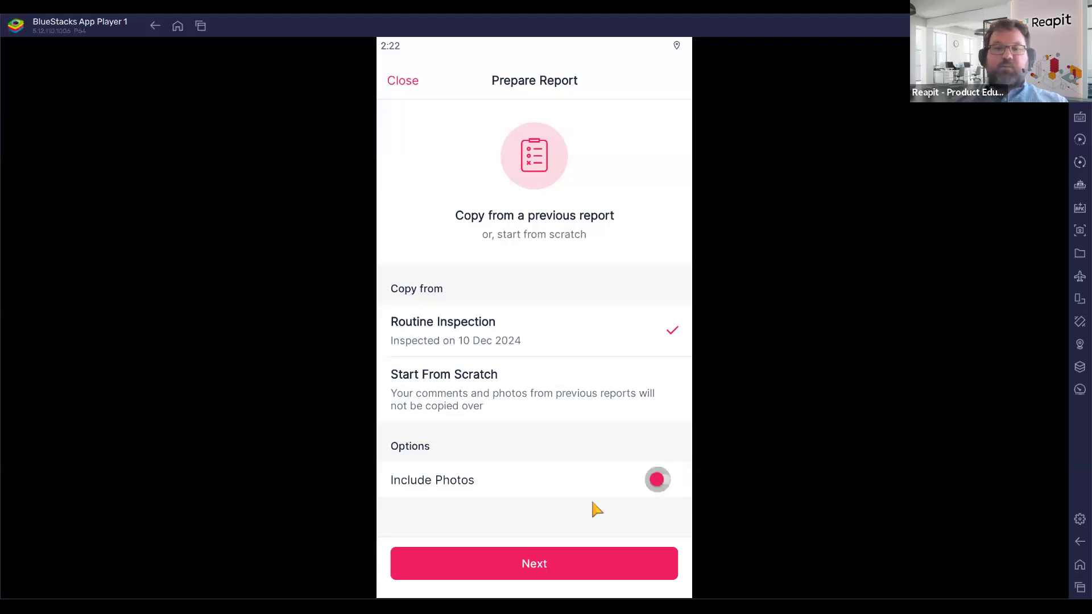
pyautogui.click(531, 404)
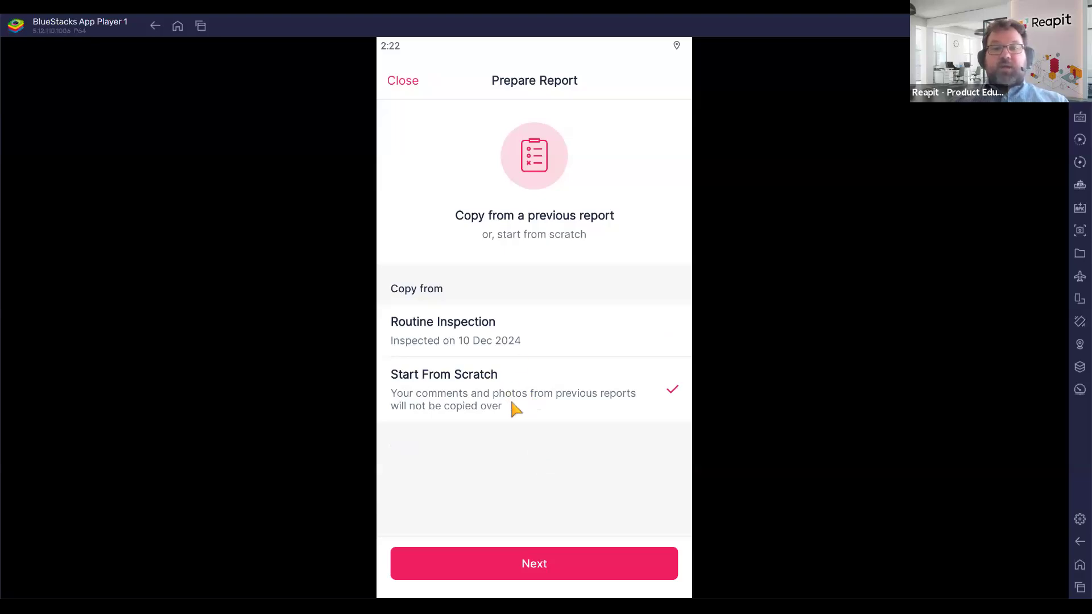
pyautogui.click(560, 563)
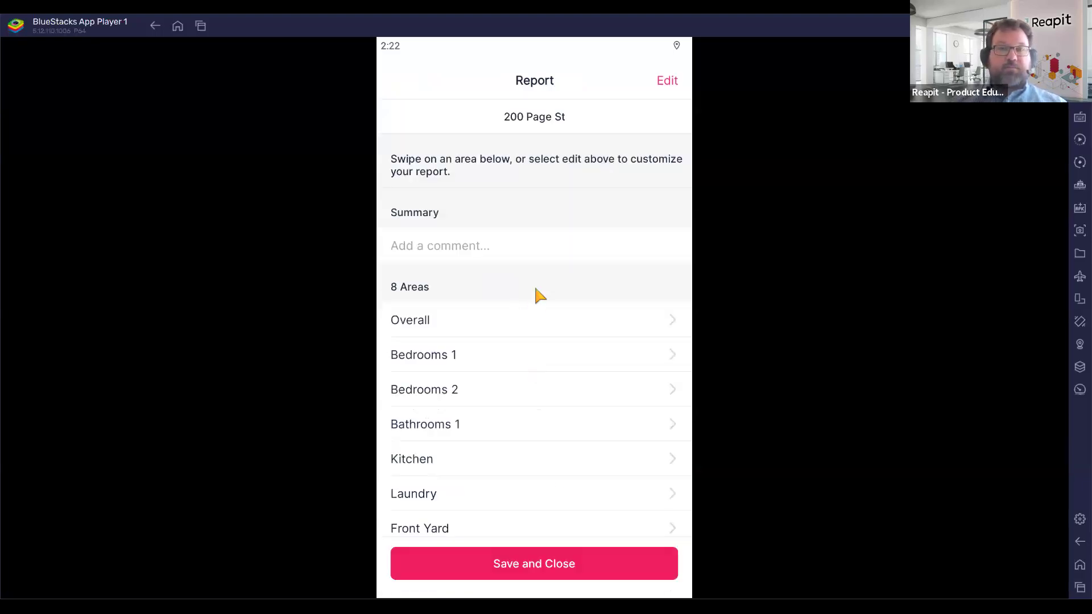
# Rate Bedrooms 1 Good with the note 'Room is overall clean and tidy.'.
pyautogui.click(464, 357)
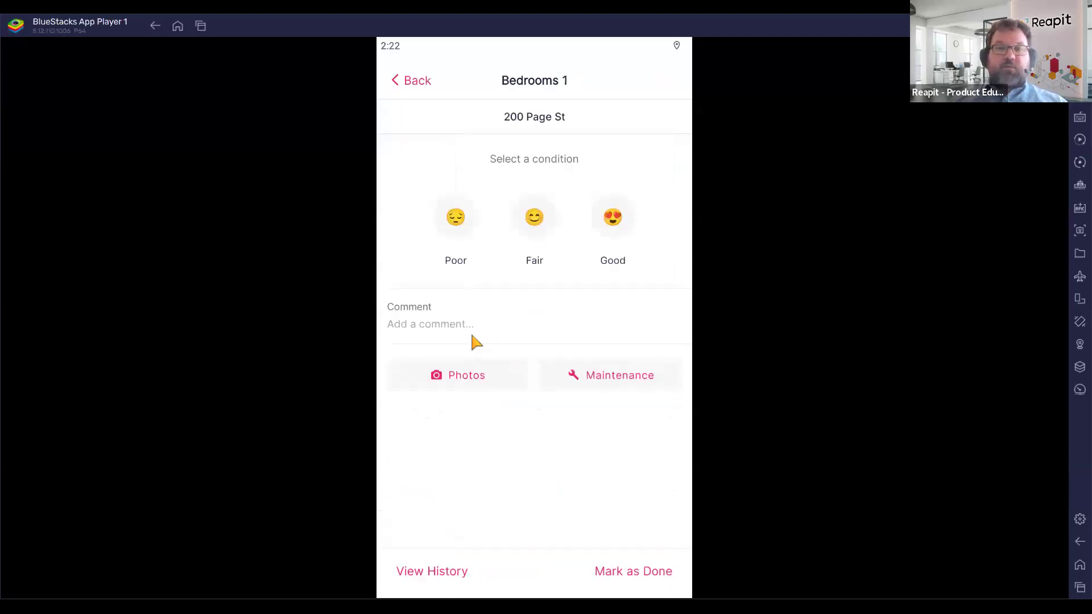
pyautogui.click(613, 218)
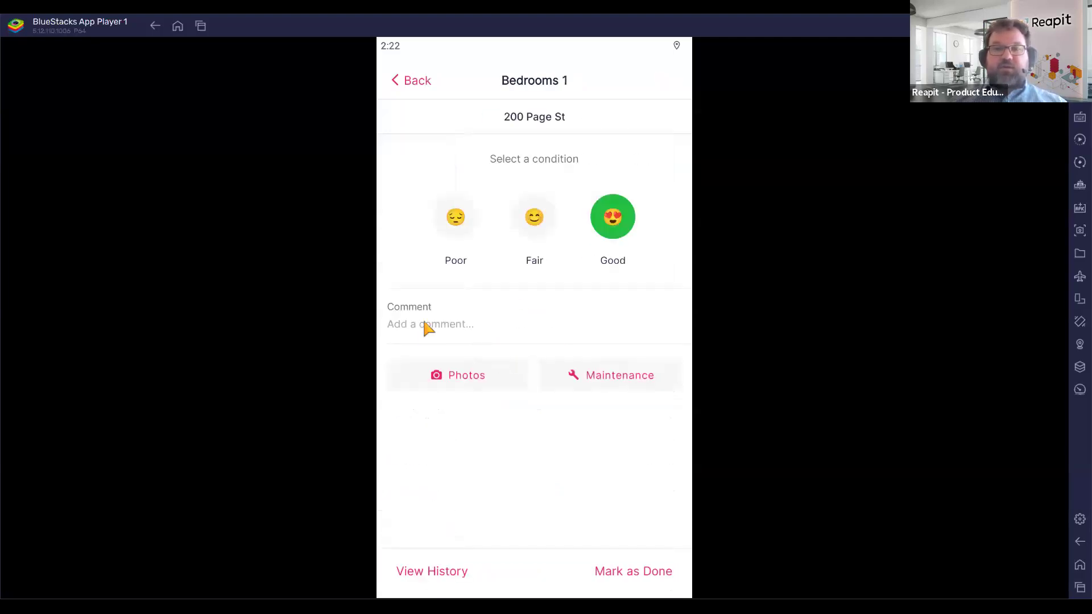
pyautogui.click(495, 324)
pyautogui.click(523, 401)
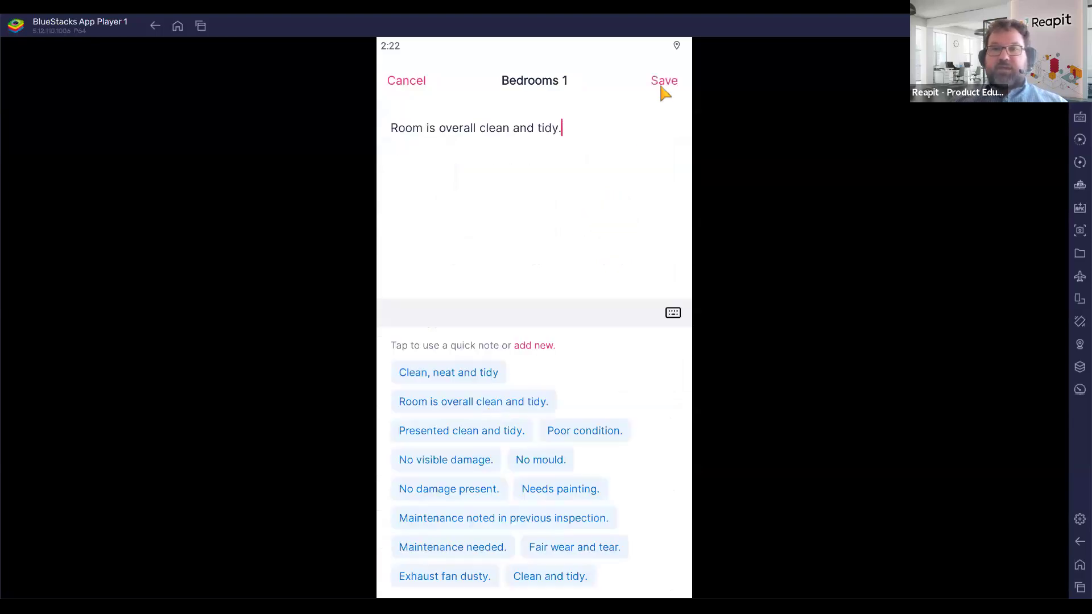
pyautogui.click(663, 85)
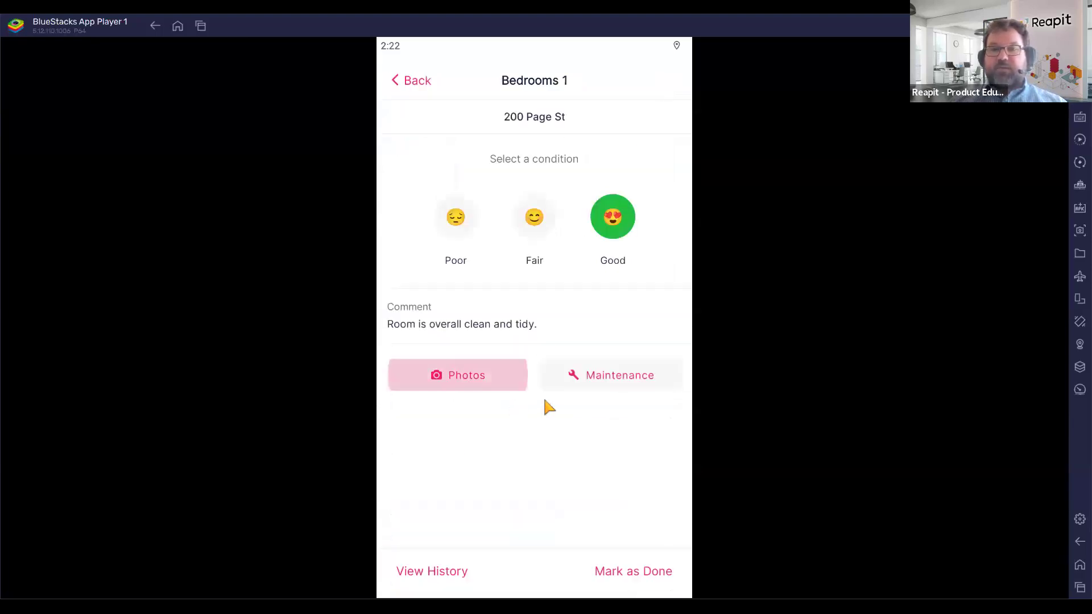
# Attach a gallery bedroom photo and mark Bedrooms 1 done.
pyautogui.click(667, 80)
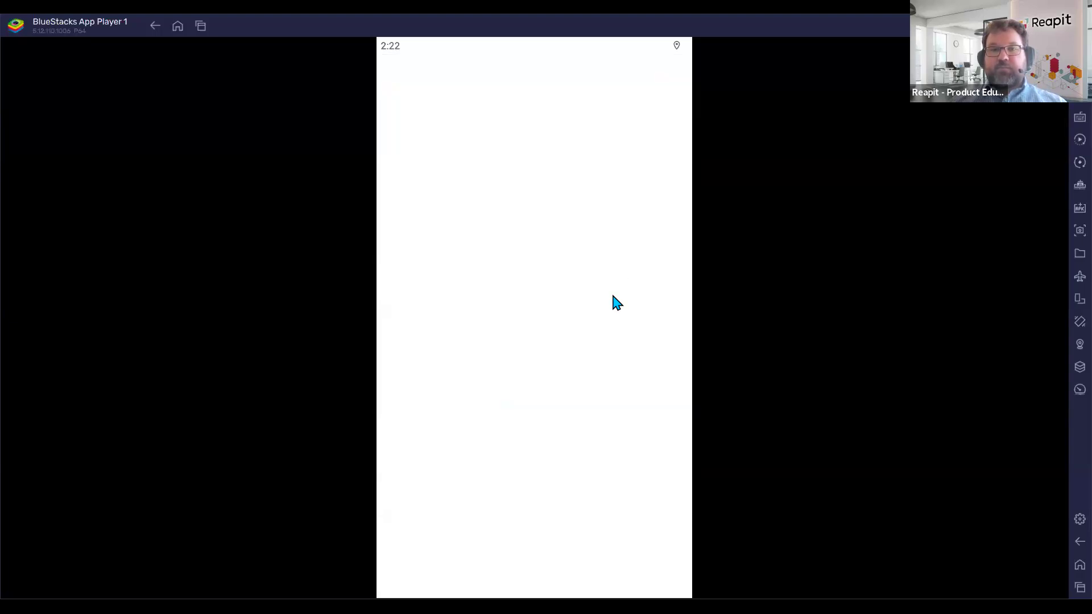
pyautogui.click(578, 439)
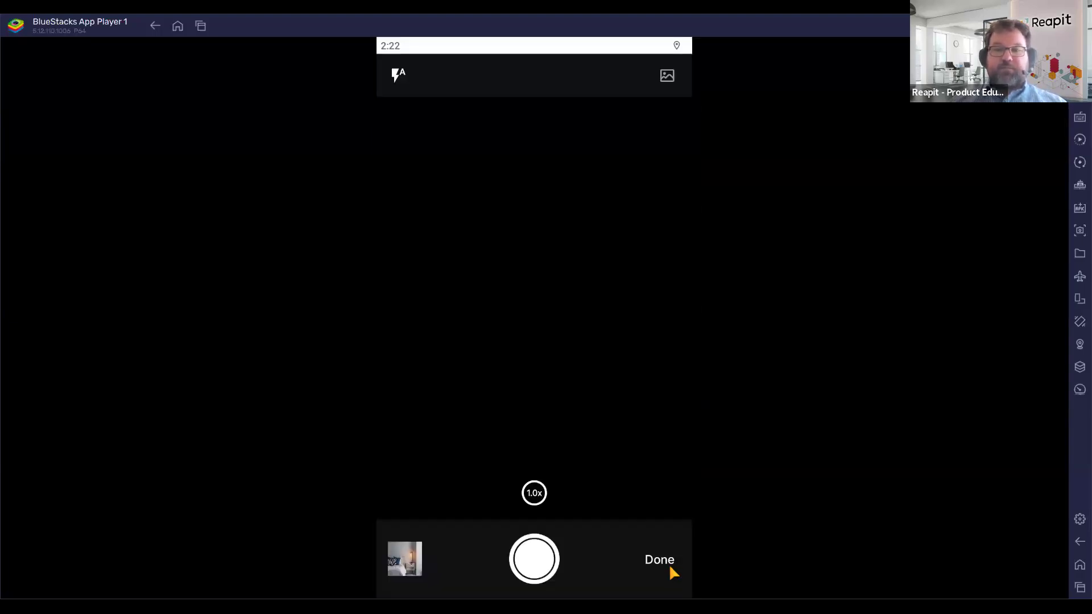
pyautogui.click(669, 564)
pyautogui.click(641, 531)
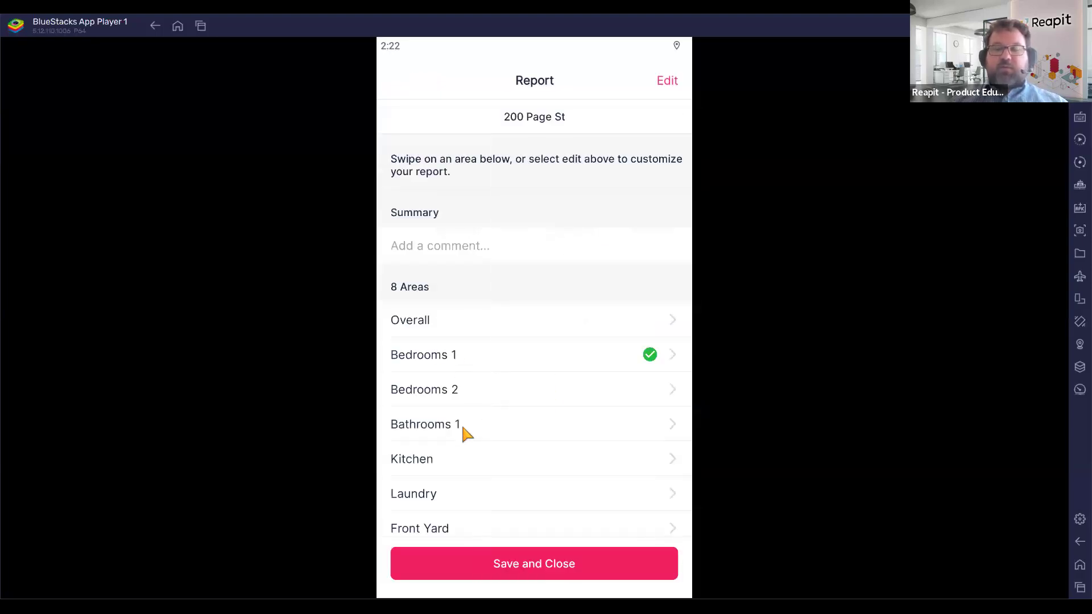
# Rate Bathrooms 1 Poor, commenting 'Shower mouldy and there are issues.', then open its history.
pyautogui.click(491, 427)
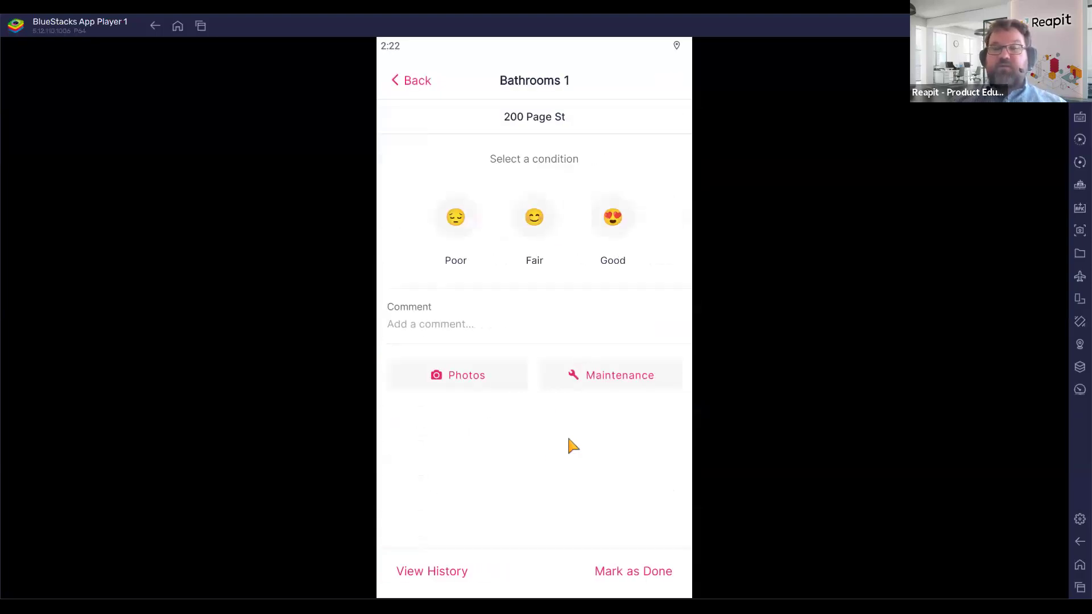
pyautogui.click(469, 219)
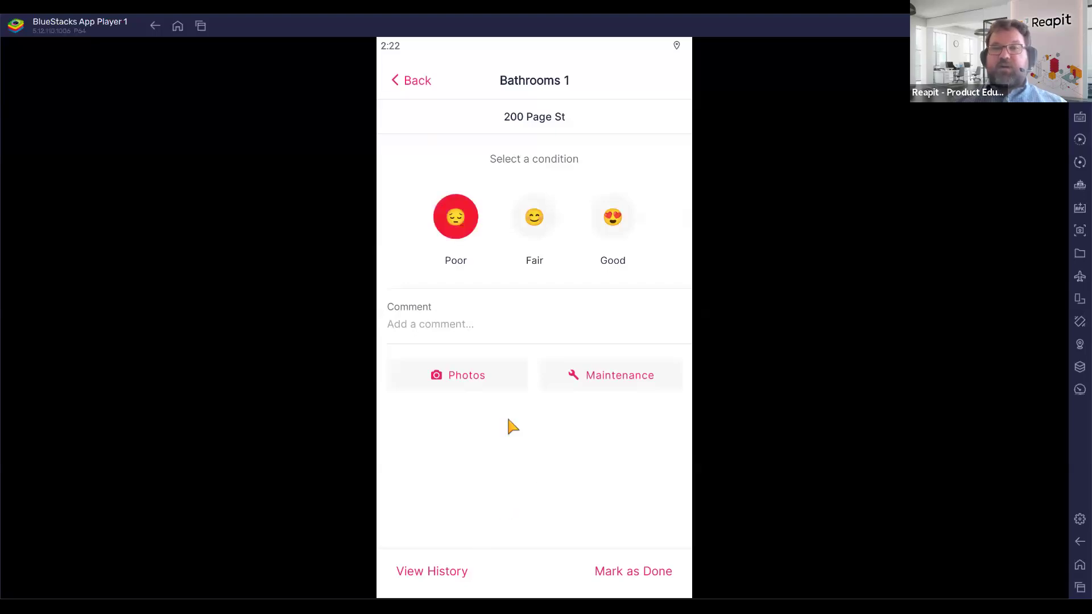
pyautogui.click(524, 300)
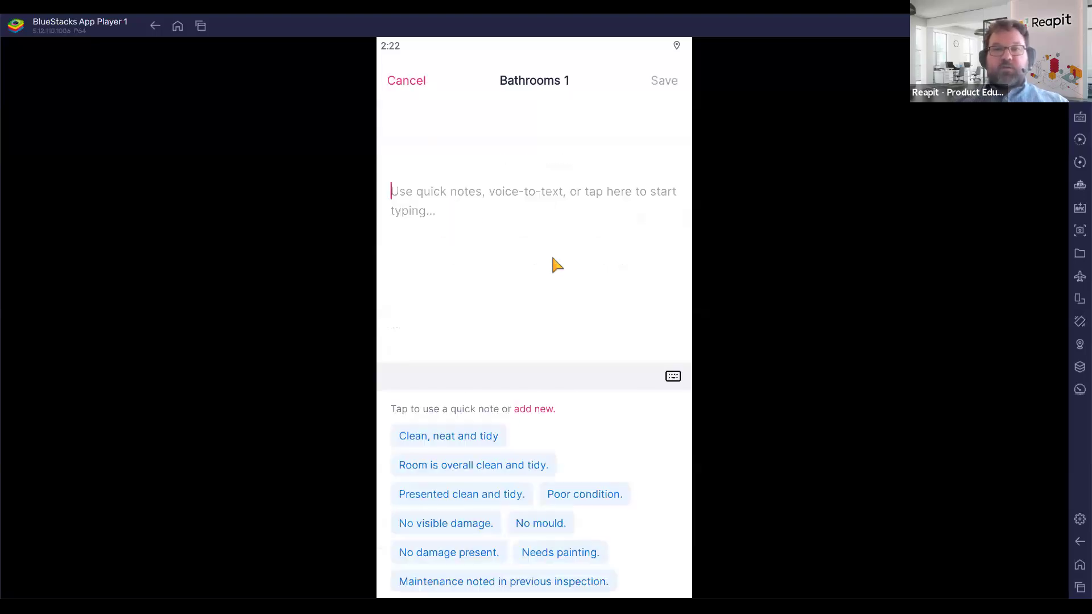
pyautogui.write('S')
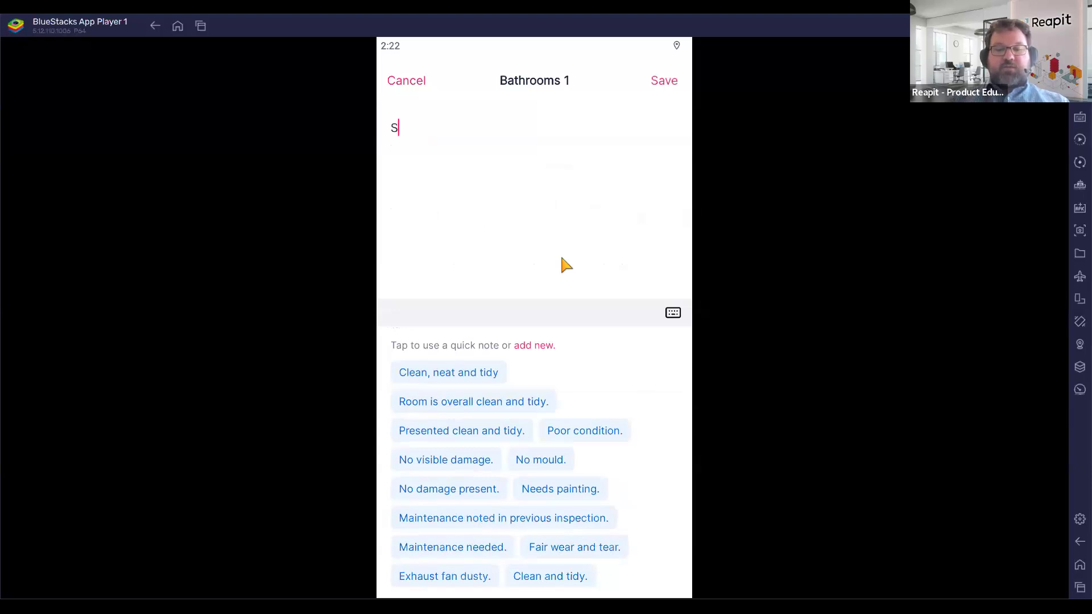
pyautogui.write('hower mould')
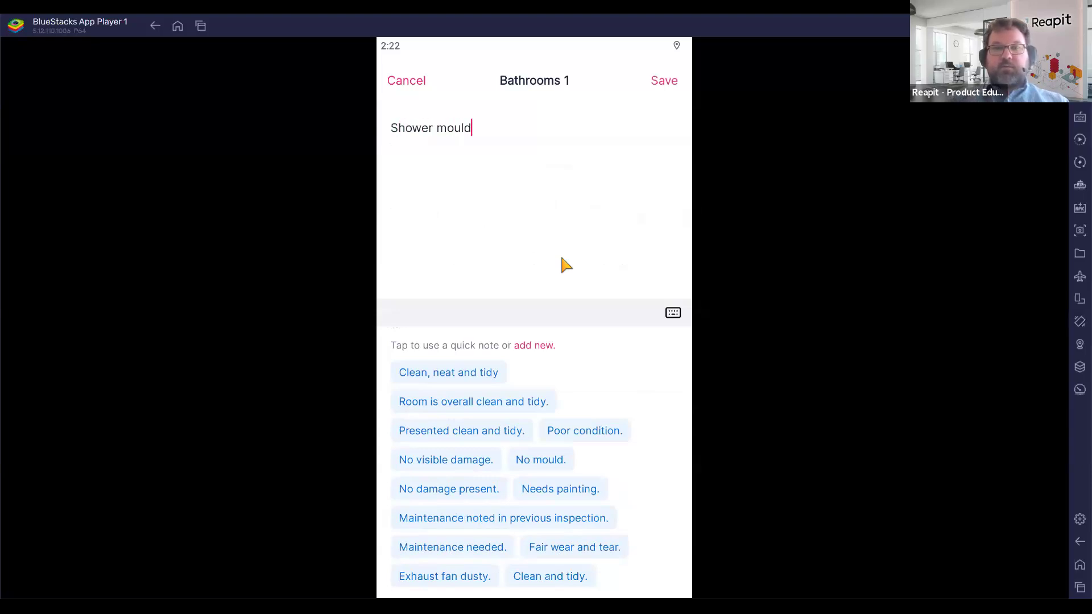
pyautogui.write('y and th')
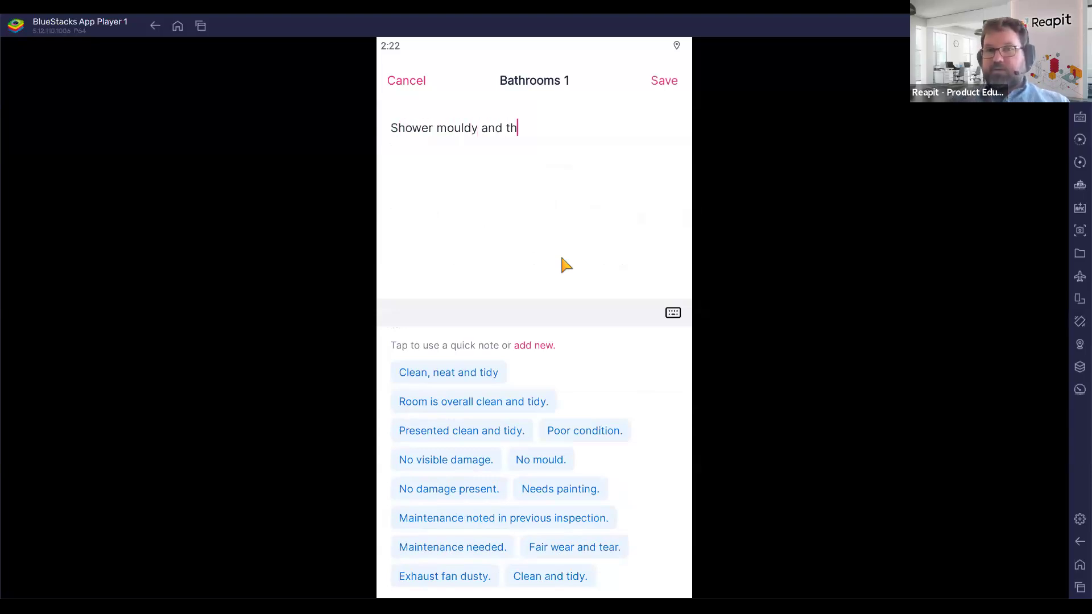
pyautogui.write('ere are issues.')
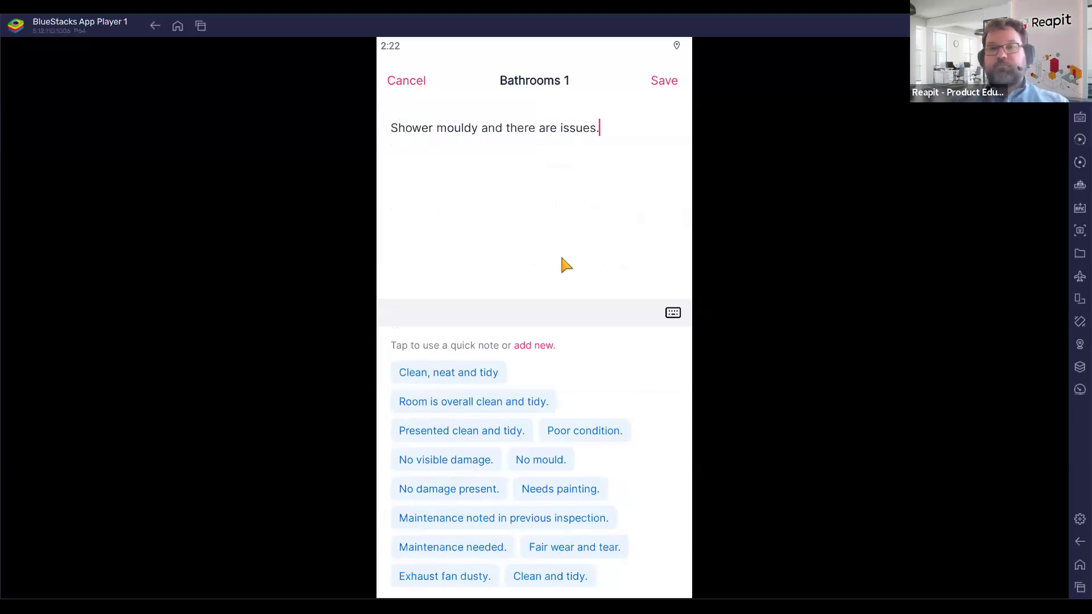
pyautogui.click(660, 85)
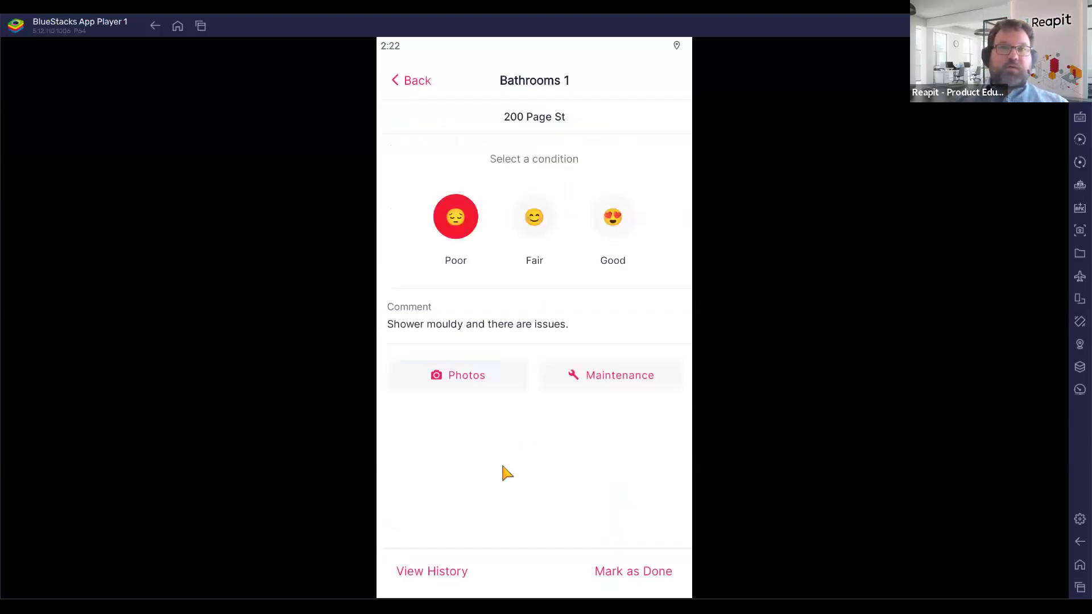
pyautogui.click(426, 576)
# Review the 10 Dec 2024 Routine Inspection record and its bathroom photo for Bathrooms 1.
pyautogui.click(480, 171)
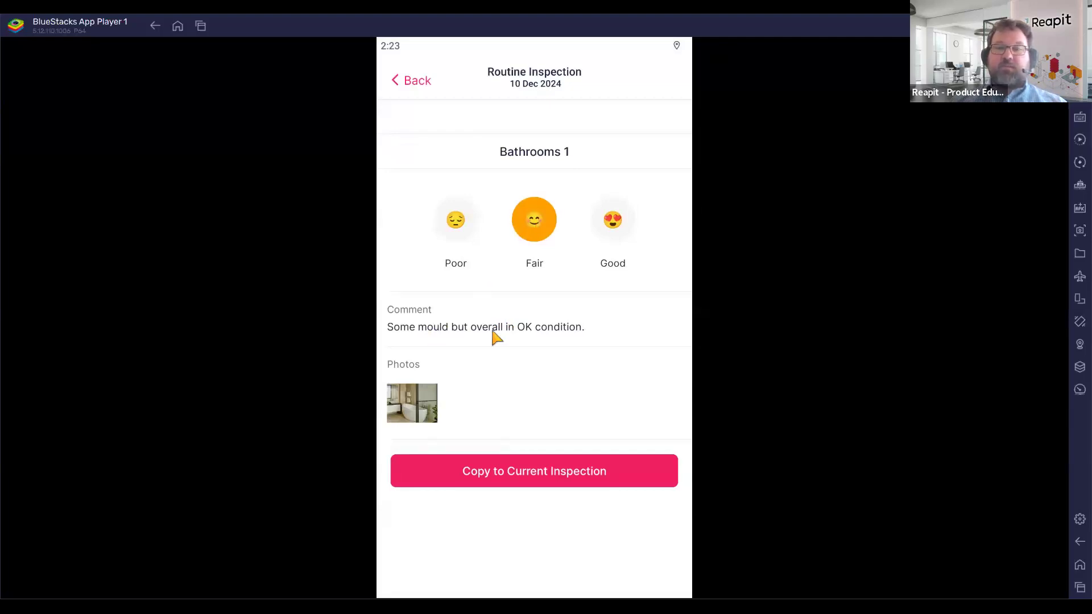
pyautogui.click(415, 409)
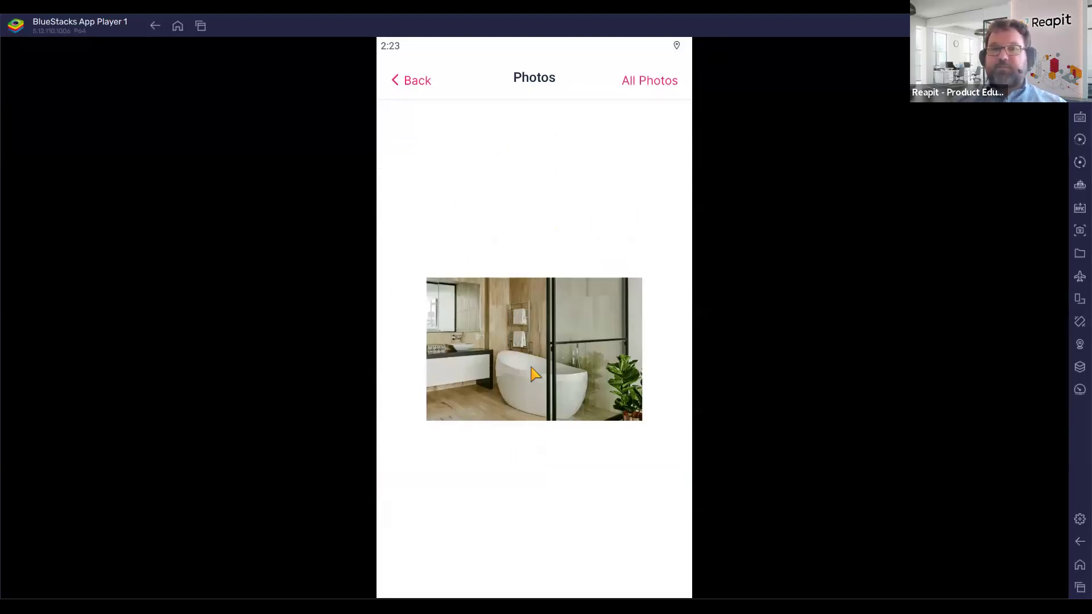
pyautogui.click(420, 84)
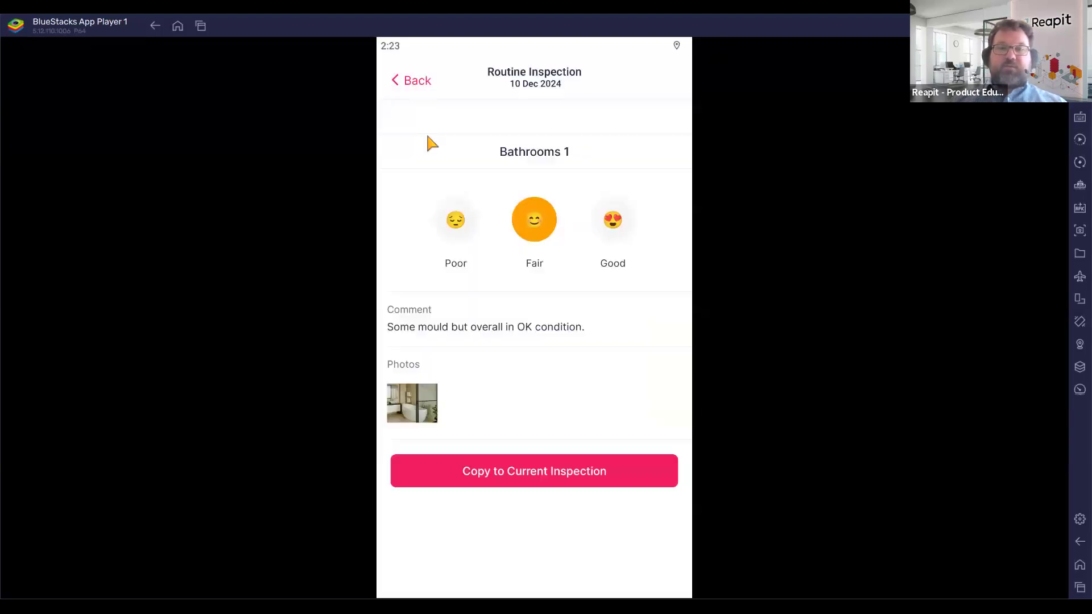
pyautogui.click(405, 82)
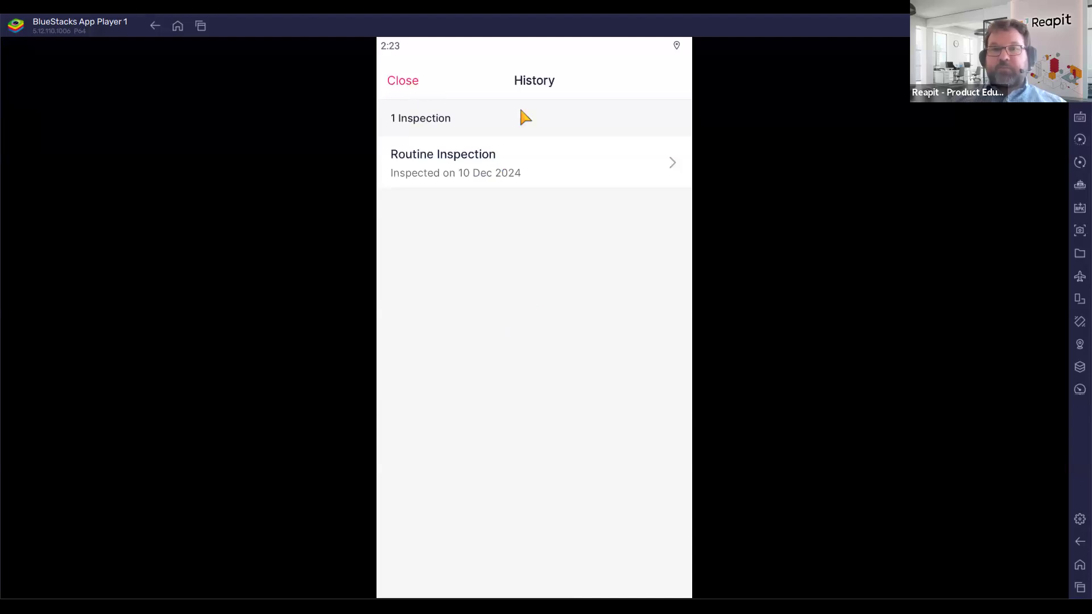
# Pick a bathroom photo from the gallery for the current Bathrooms 1 entry.
pyautogui.click(463, 377)
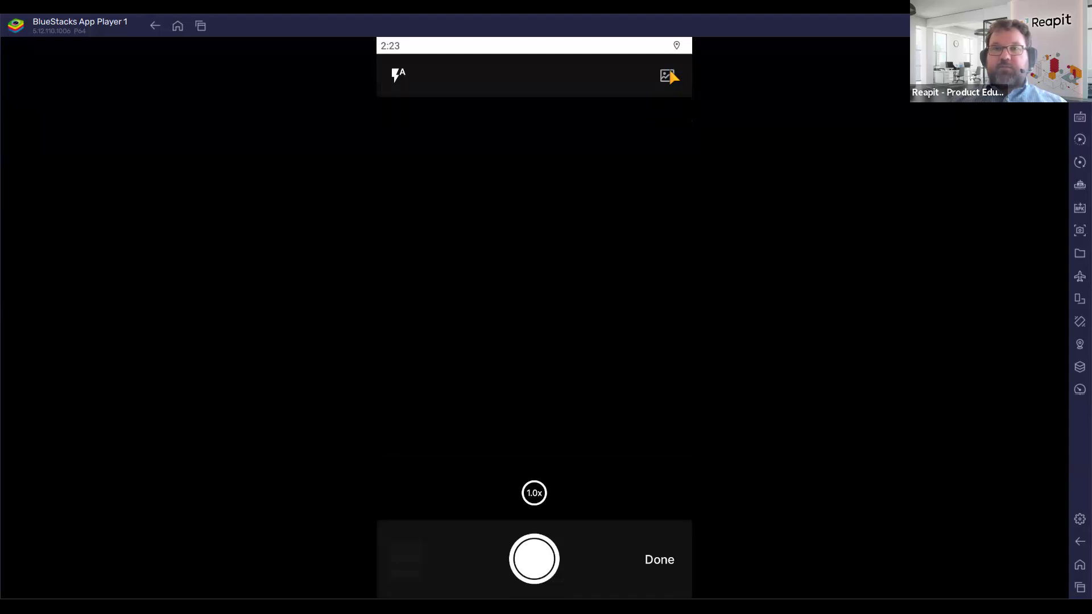
pyautogui.click(669, 76)
pyautogui.click(450, 461)
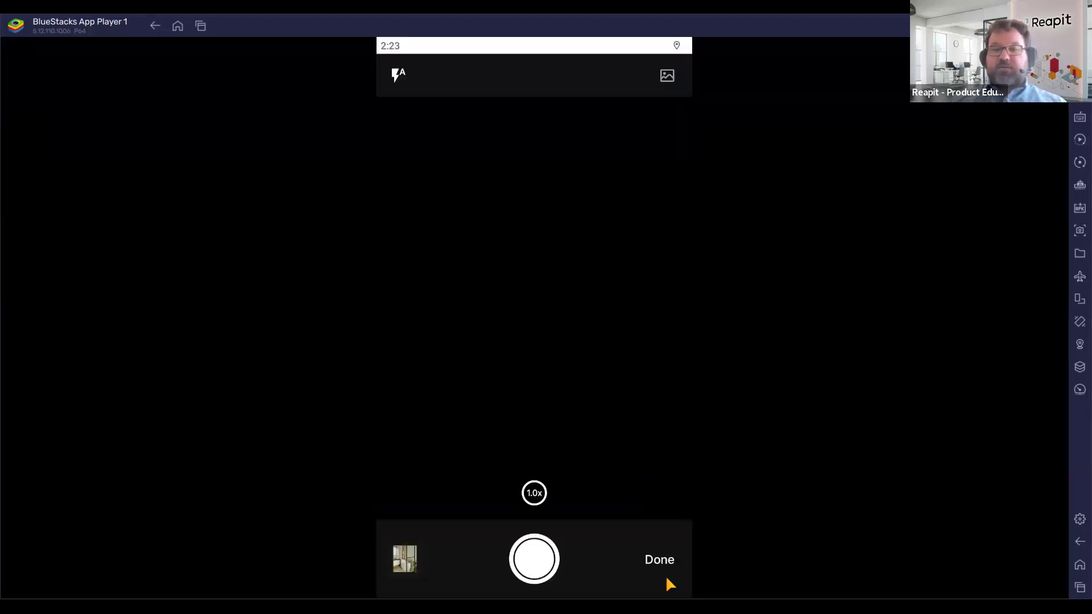
# Mark Bathrooms 1 done and save the summary 'Bathroom being mouldy.' / 'Cleaning instruction:'.
pyautogui.click(667, 579)
pyautogui.click(649, 573)
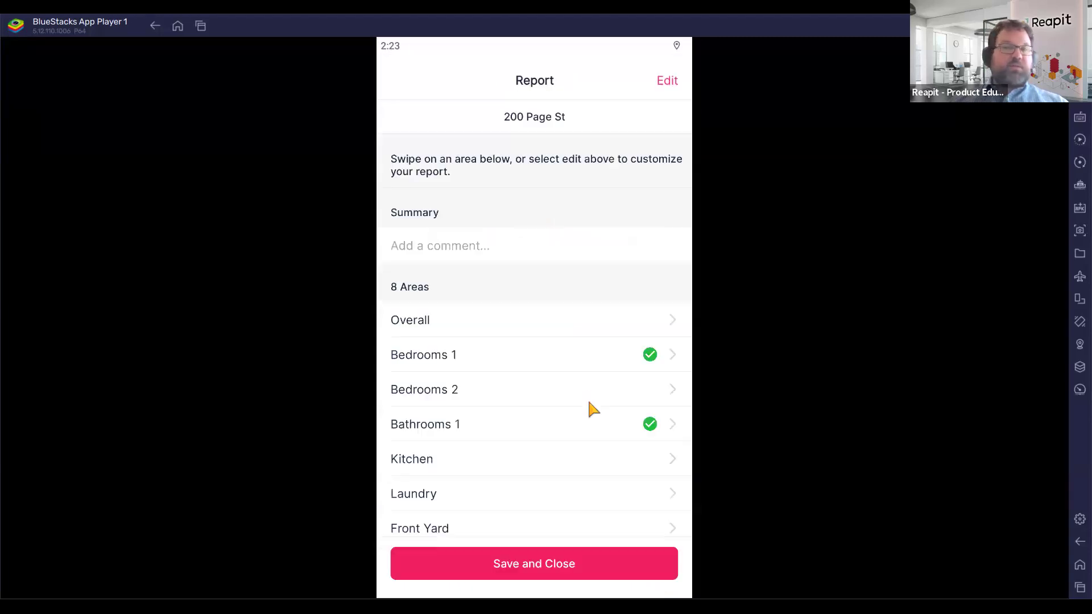
pyautogui.click(451, 244)
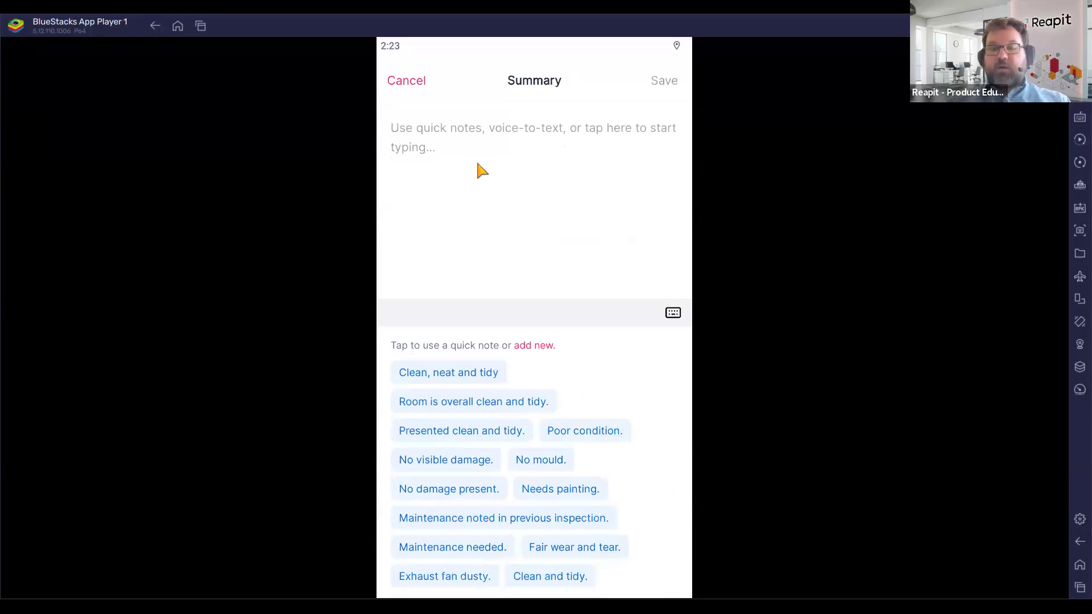
pyautogui.write('Bathro')
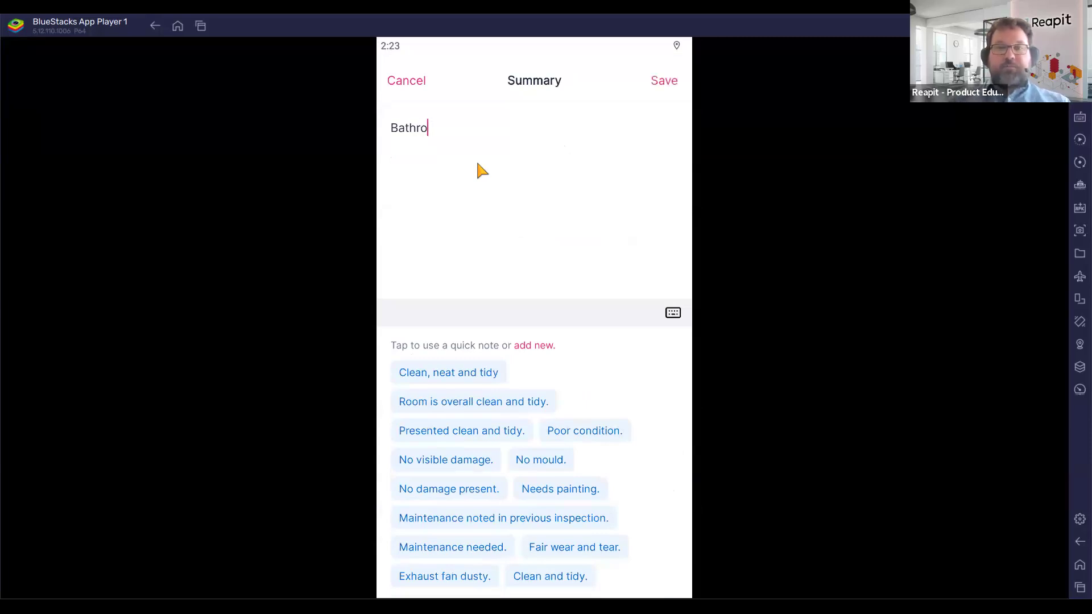
pyautogui.write('om being mo')
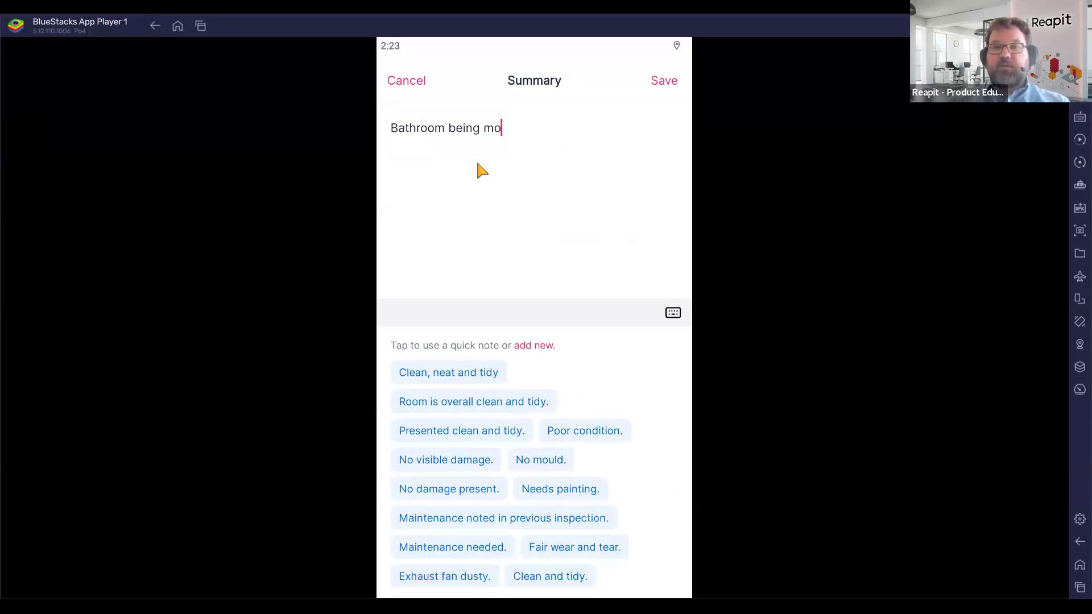
pyautogui.write('uldy and')
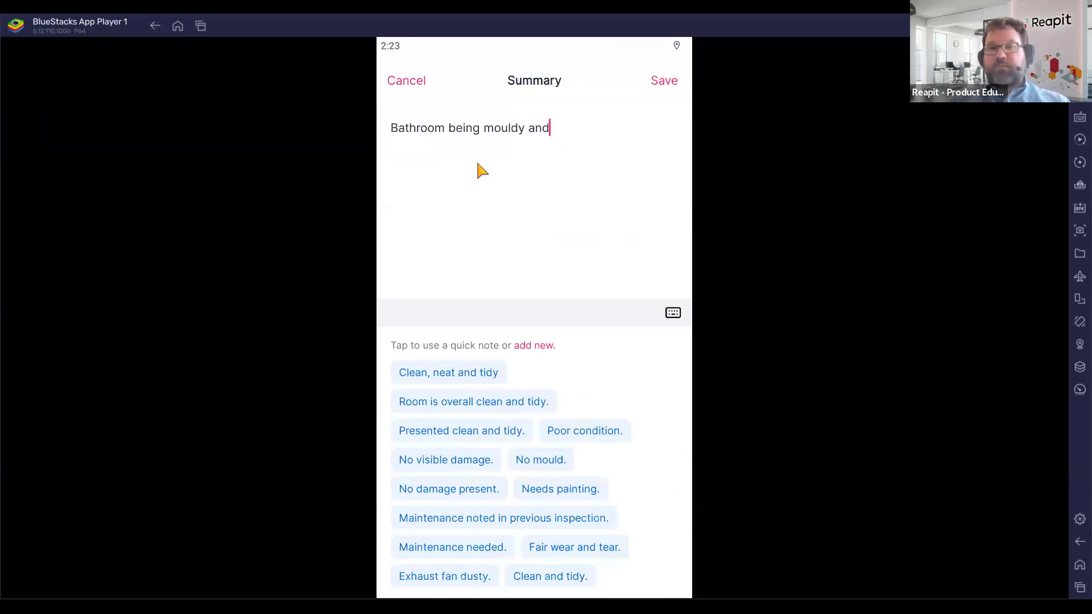
pyautogui.press('BackSpace')
pyautogui.press('BackSpace')
pyautogui.press('BackSpace')
pyautogui.press('BackSpace')
pyautogui.write('.')
pyautogui.press('Return')
pyautogui.press('Return')
pyautogui.write('Cleaning ins')
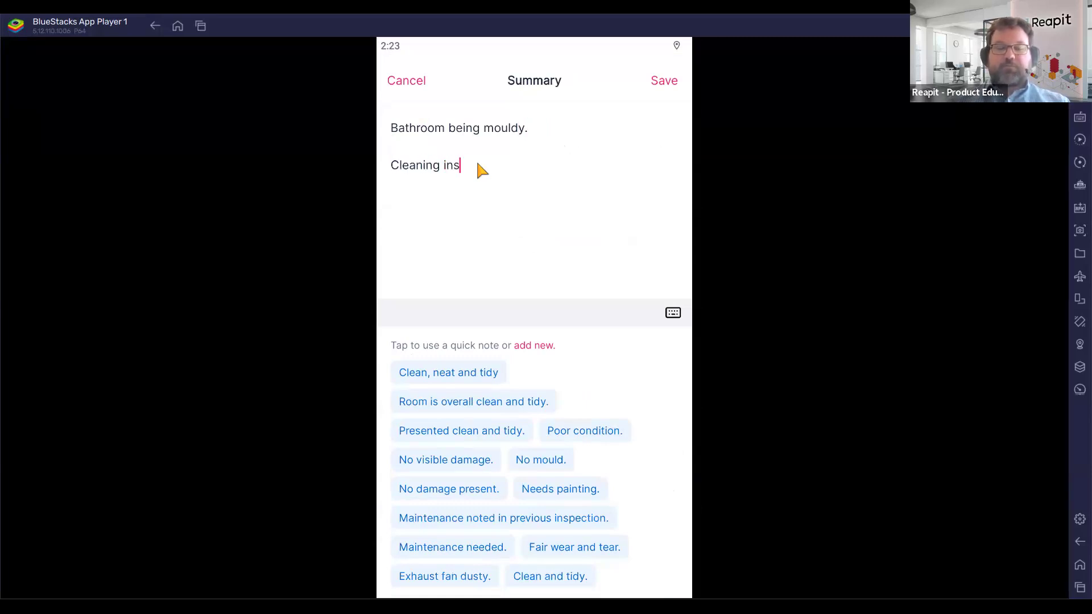
pyautogui.write('truction')
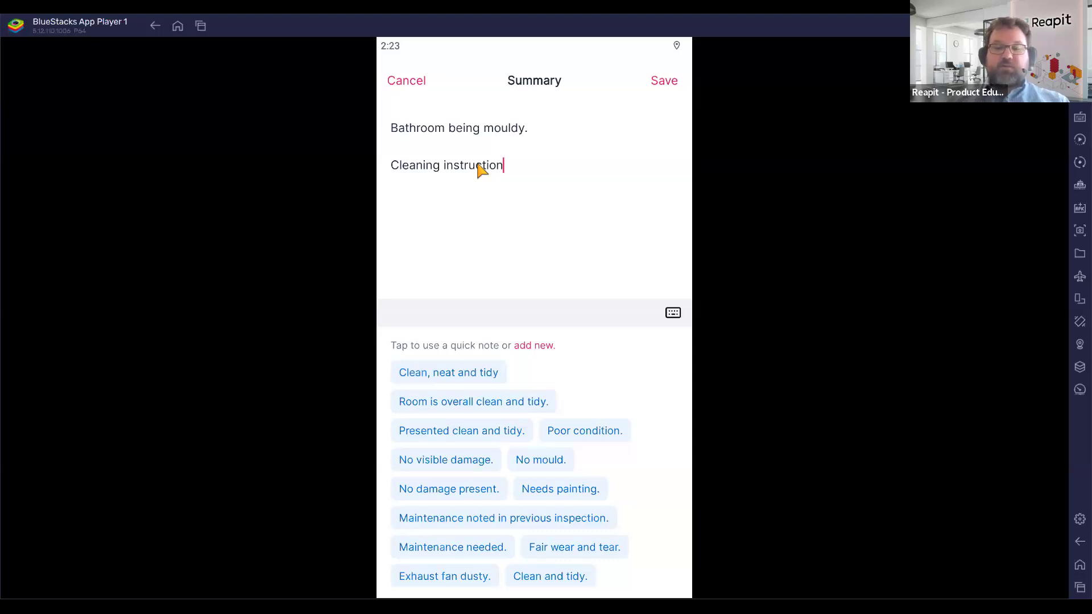
pyautogui.write(':')
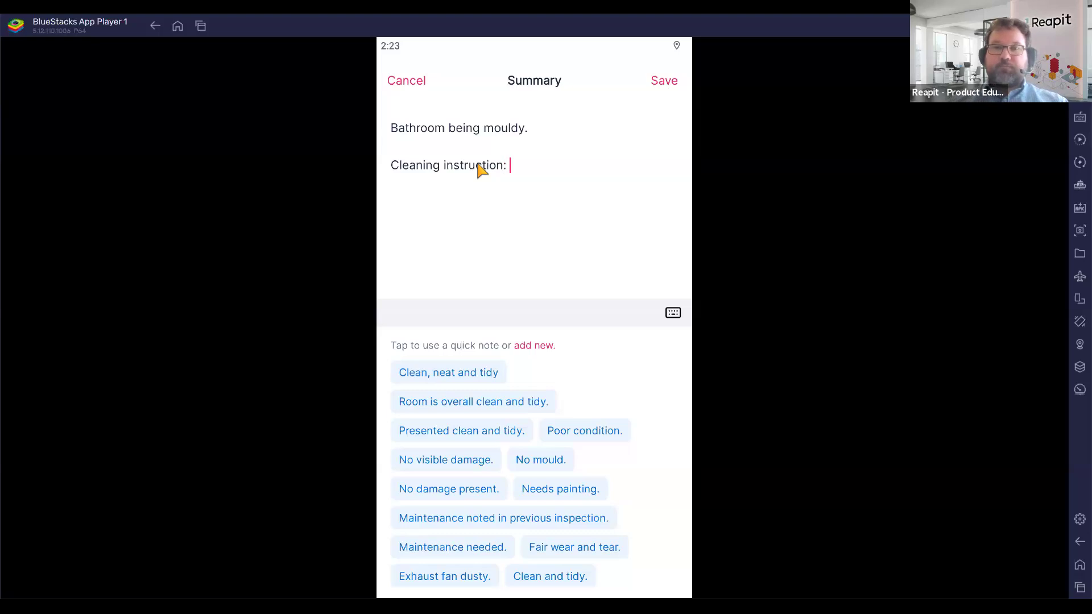
pyautogui.click(664, 79)
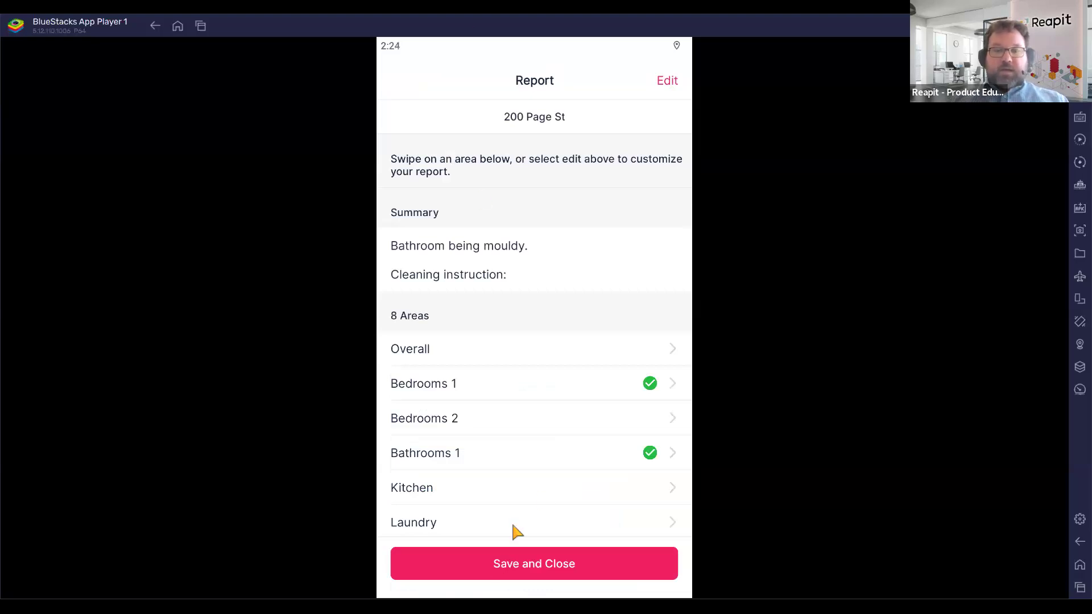
pyautogui.click(530, 564)
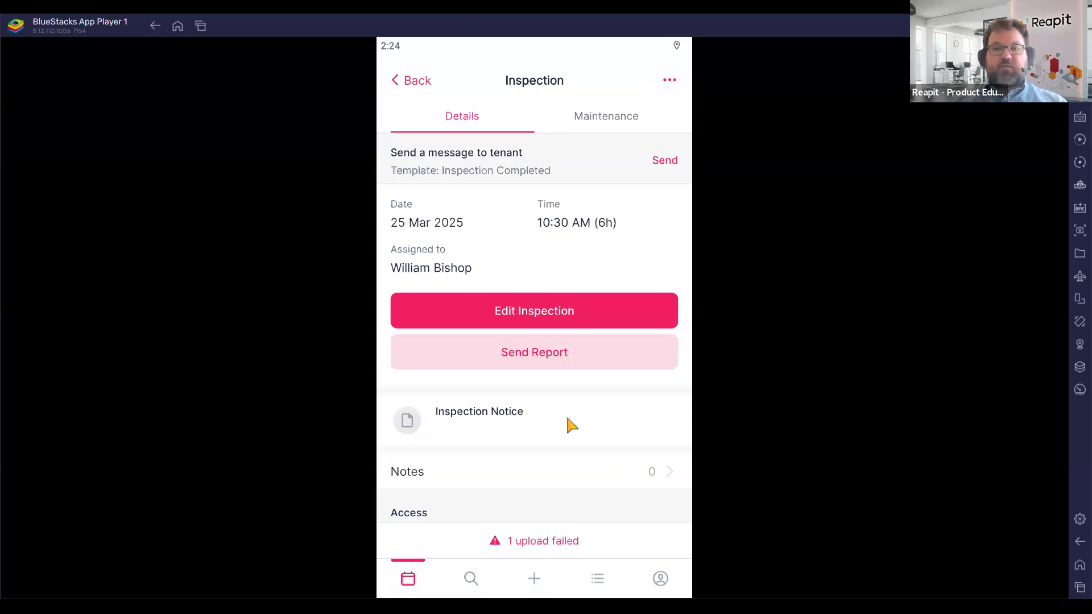
pyautogui.click(540, 359)
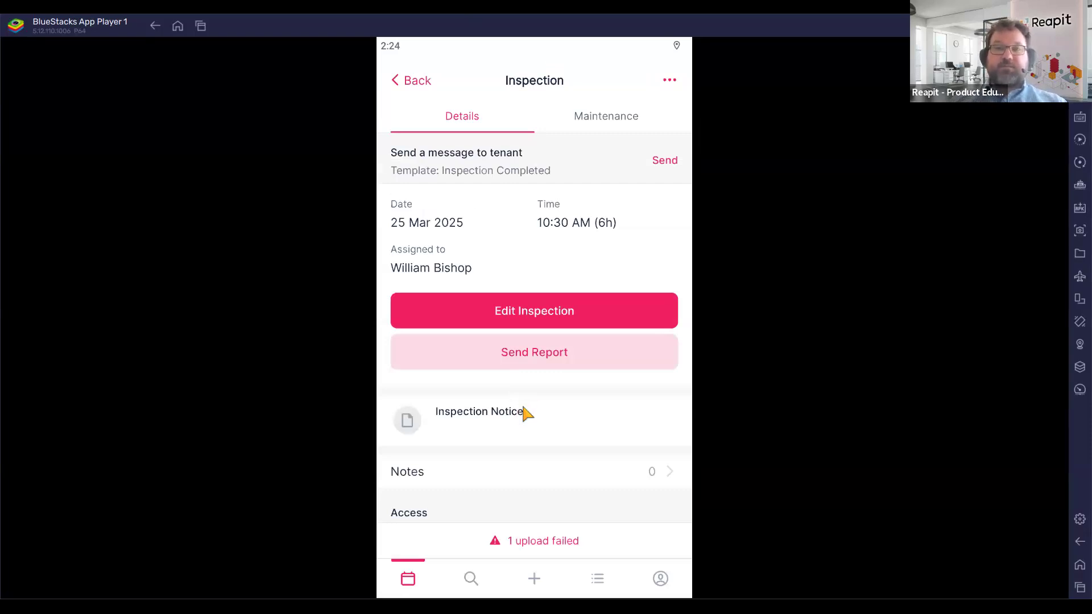
pyautogui.click(413, 83)
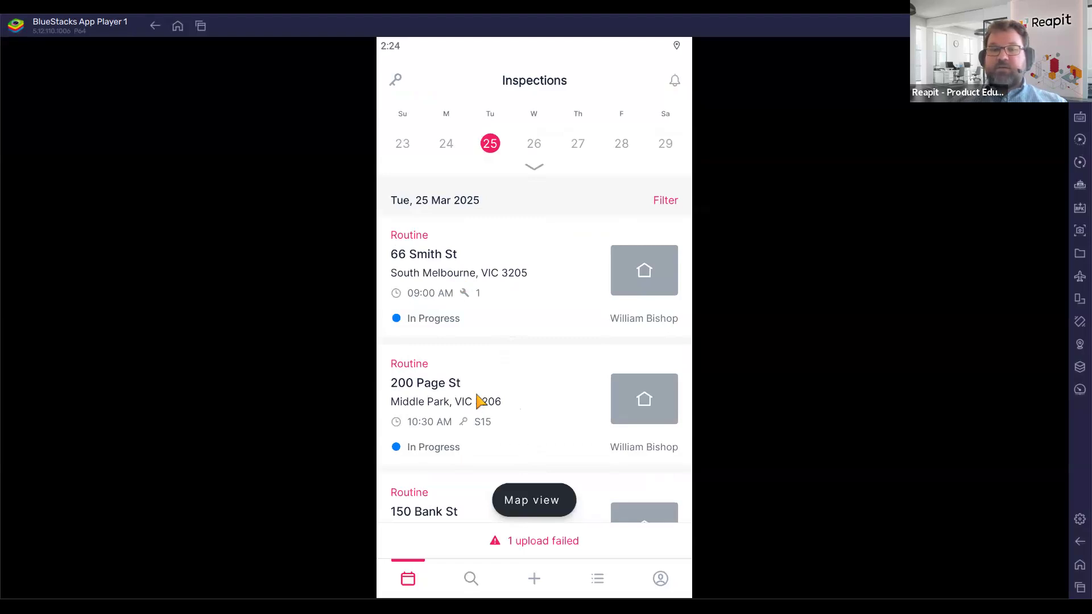
pyautogui.scroll(-3, 478, 400)
pyautogui.scroll(3, 478, 394)
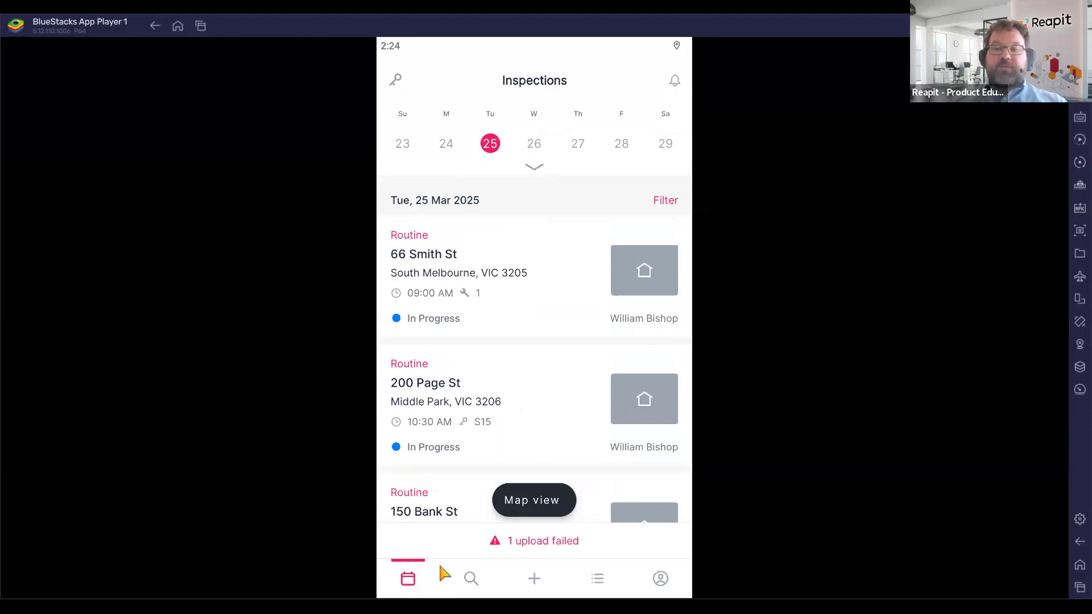
# Browse the 7 master inspection templates from the profile page, then go back to settings.
pyautogui.click(661, 579)
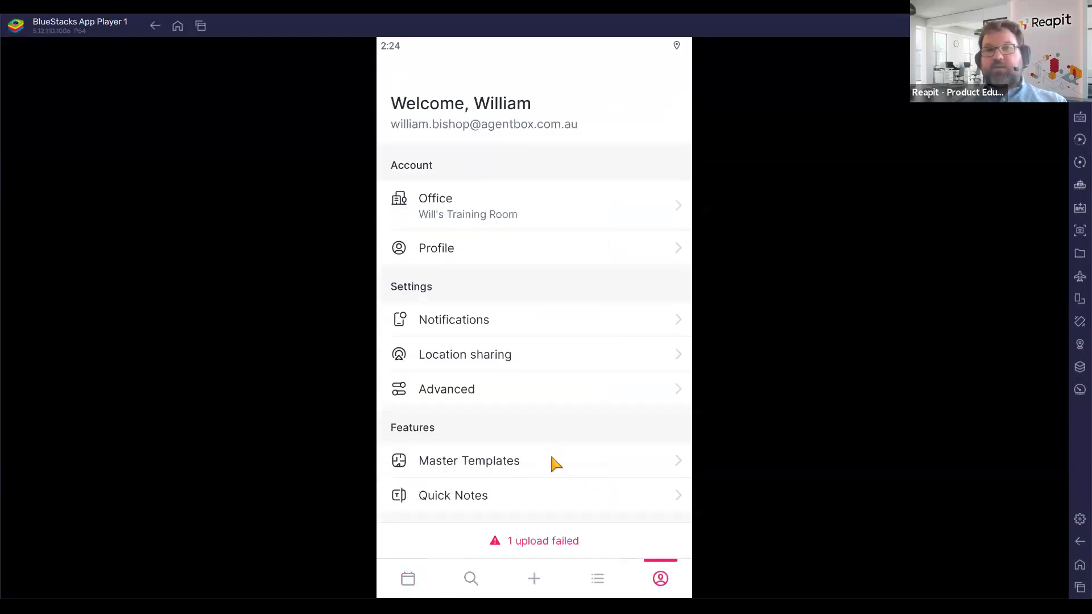
pyautogui.scroll(-3, 541, 449)
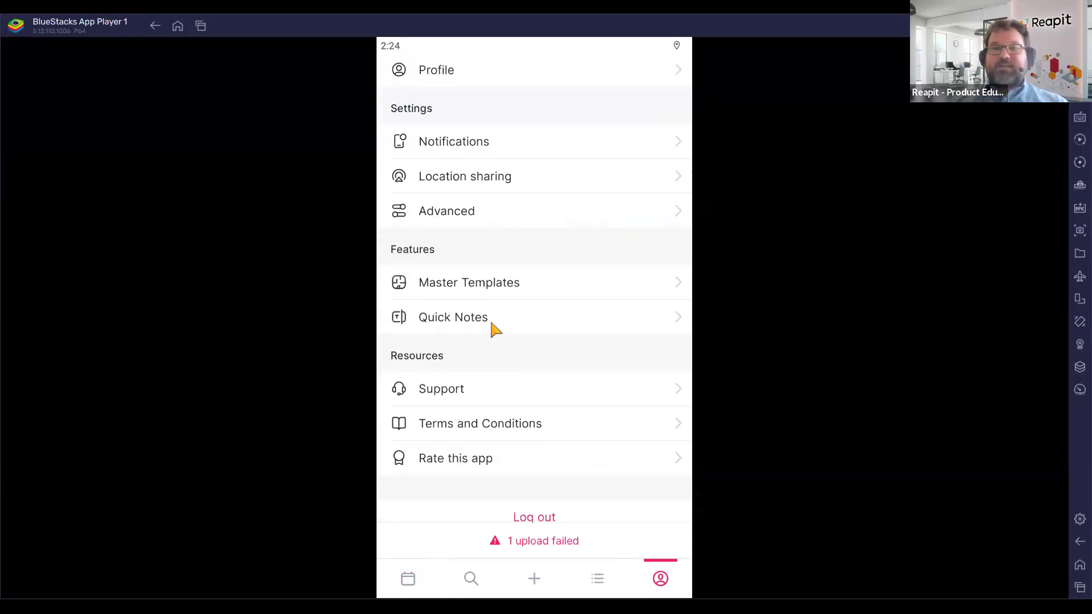
pyautogui.click(444, 283)
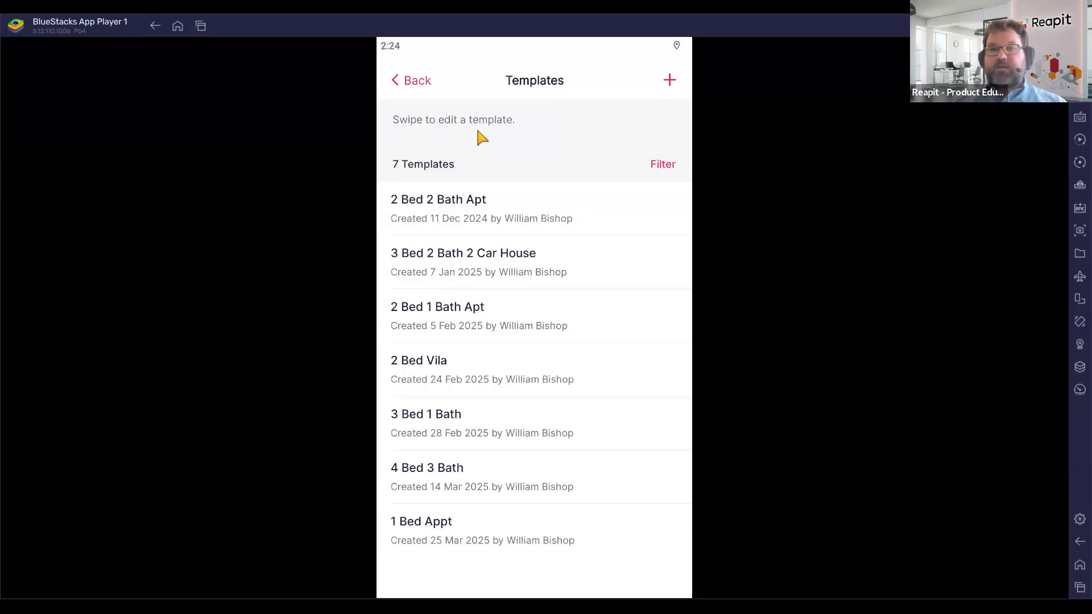
pyautogui.click(426, 85)
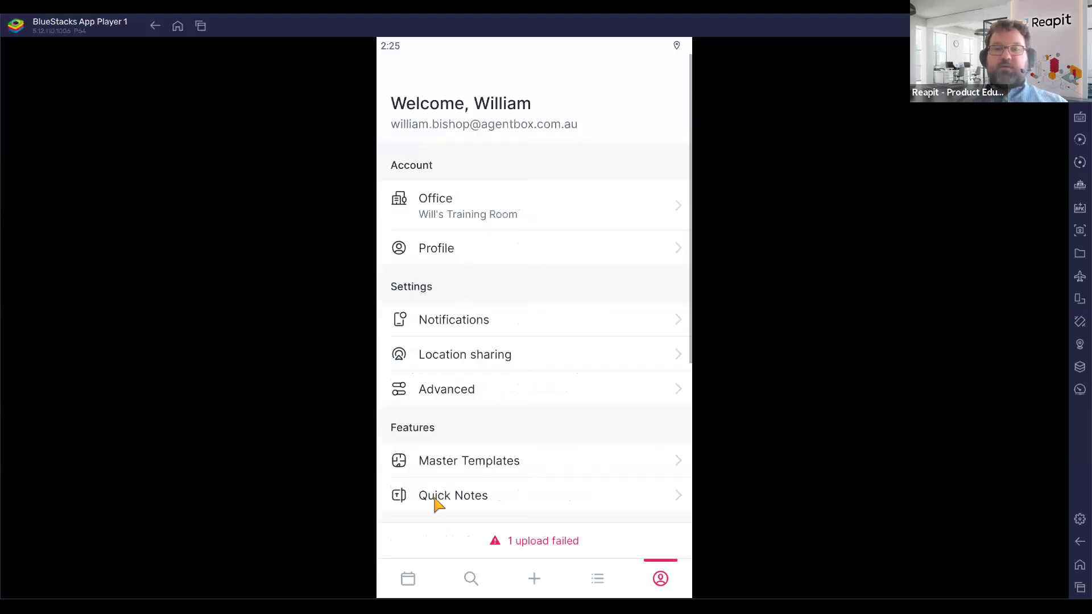
# Delete the 'Clean, neat and tidy' quick note from the Quick Notes list.
pyautogui.click(435, 500)
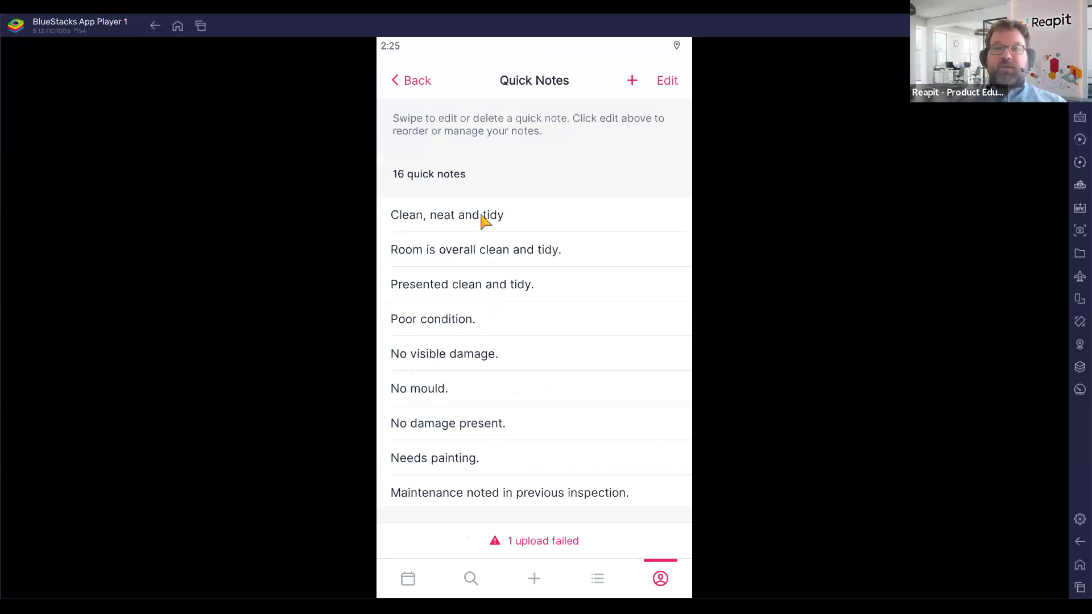
pyautogui.moveTo(495, 213); pyautogui.dragTo(419, 220)
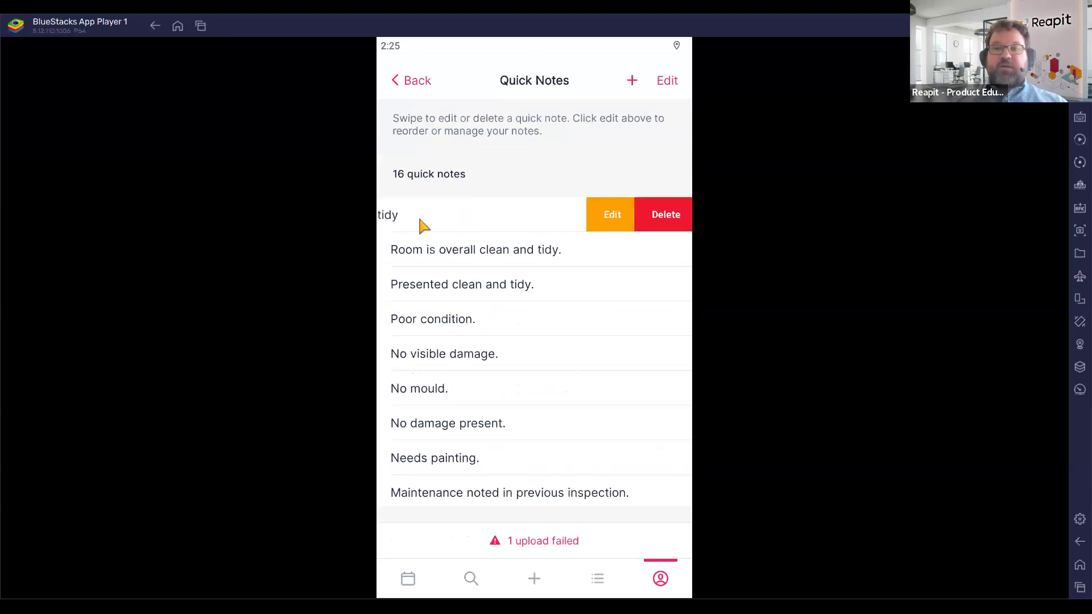
pyautogui.click(540, 221)
pyautogui.moveTo(519, 215); pyautogui.dragTo(288, 227)
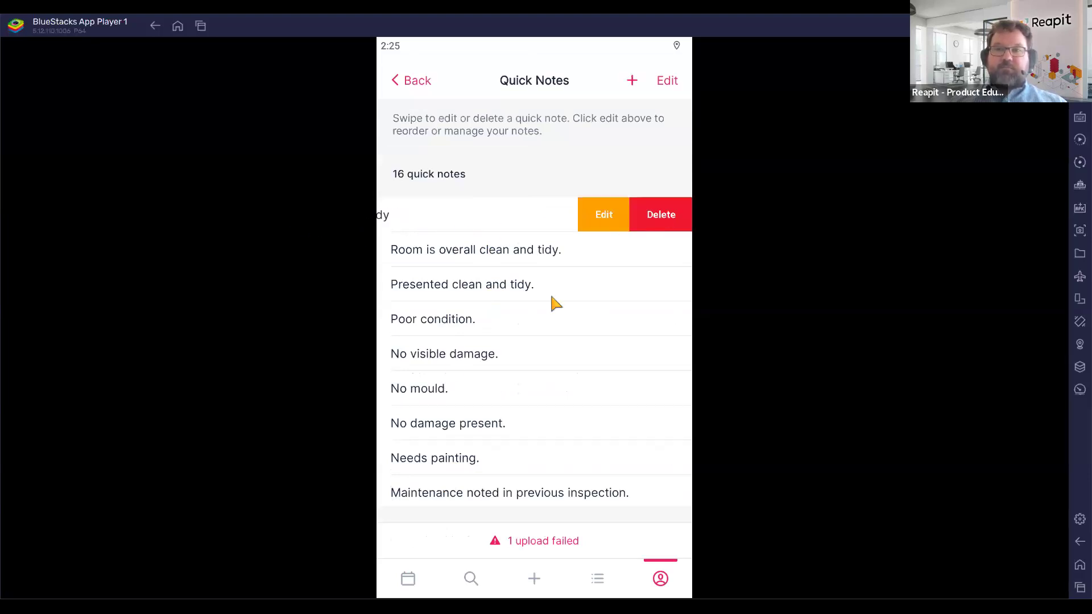
pyautogui.click(645, 365)
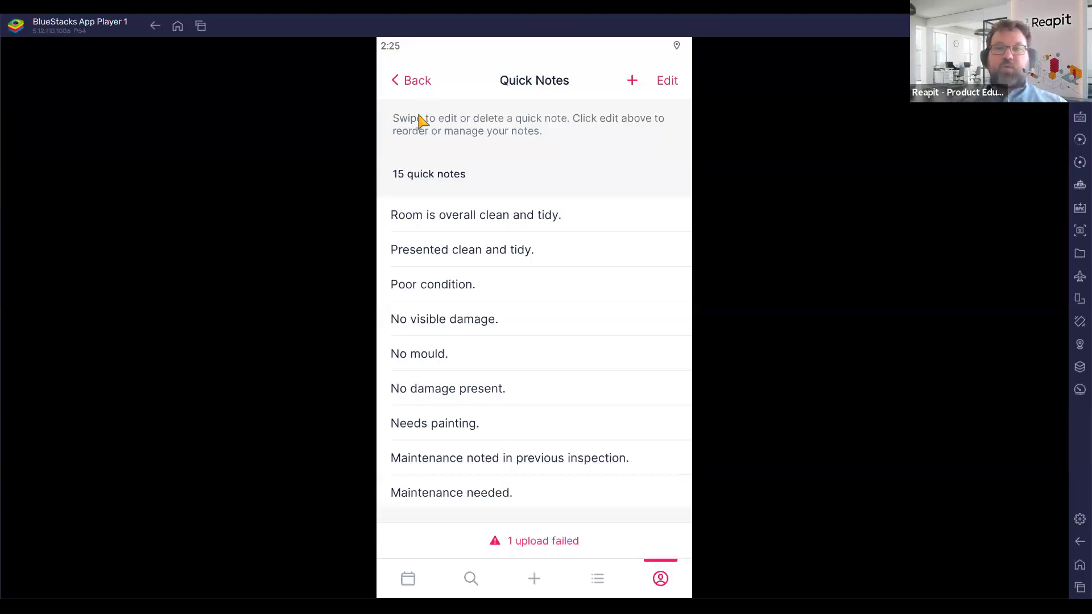
# Open the 'Room is overall clean and tidy.' note for editing, discard changes, and go back.
pyautogui.moveTo(641, 232); pyautogui.dragTo(446, 224)
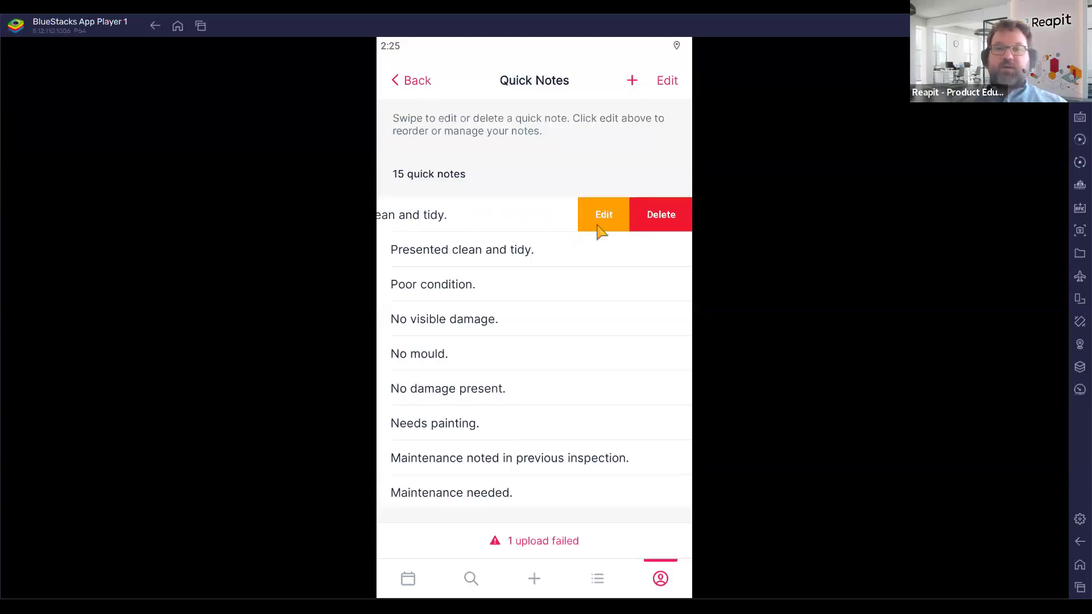
pyautogui.click(601, 231)
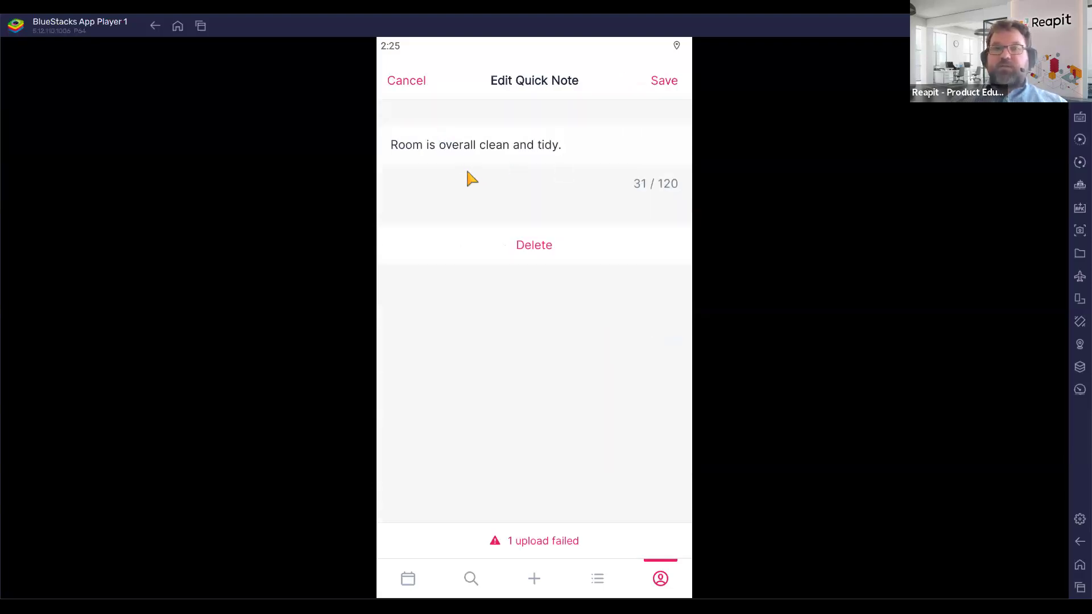
pyautogui.click(401, 84)
pyautogui.click(398, 82)
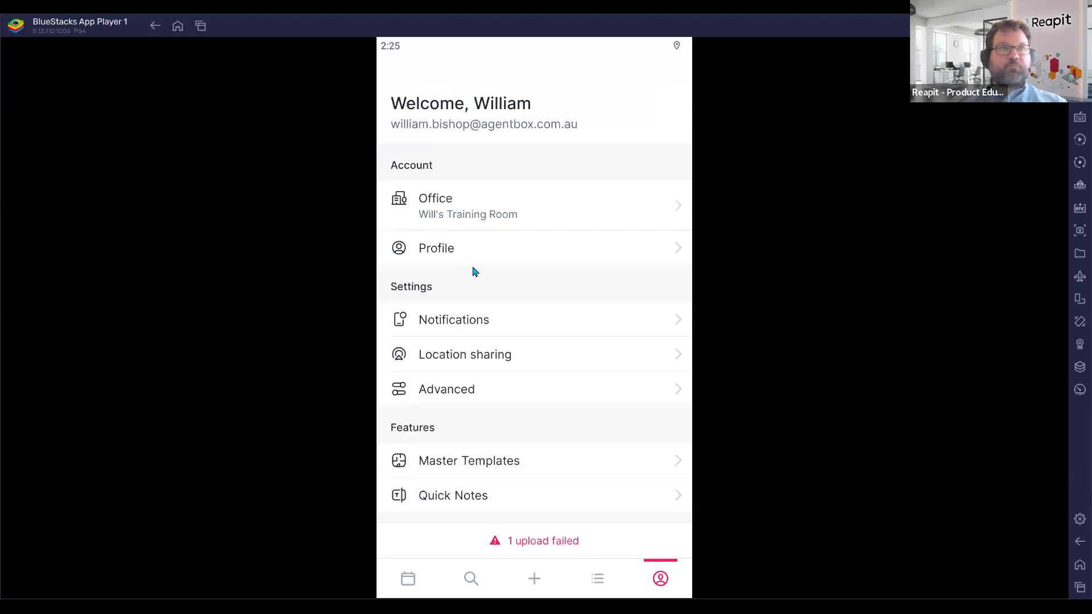
pyautogui.hotkey('alt', 'Tab')
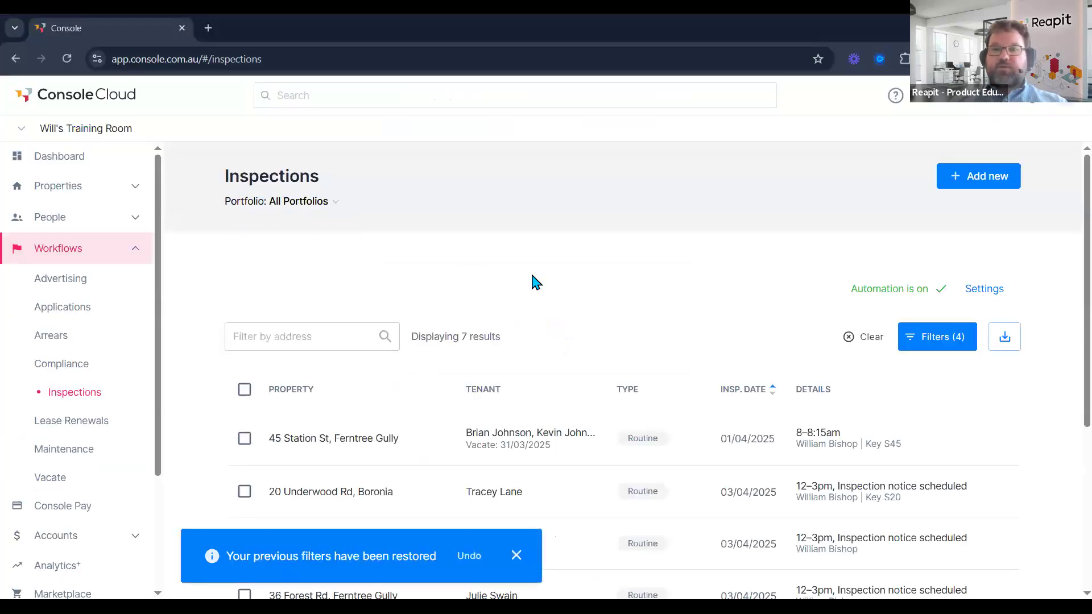
pyautogui.scroll(-3, 589, 291)
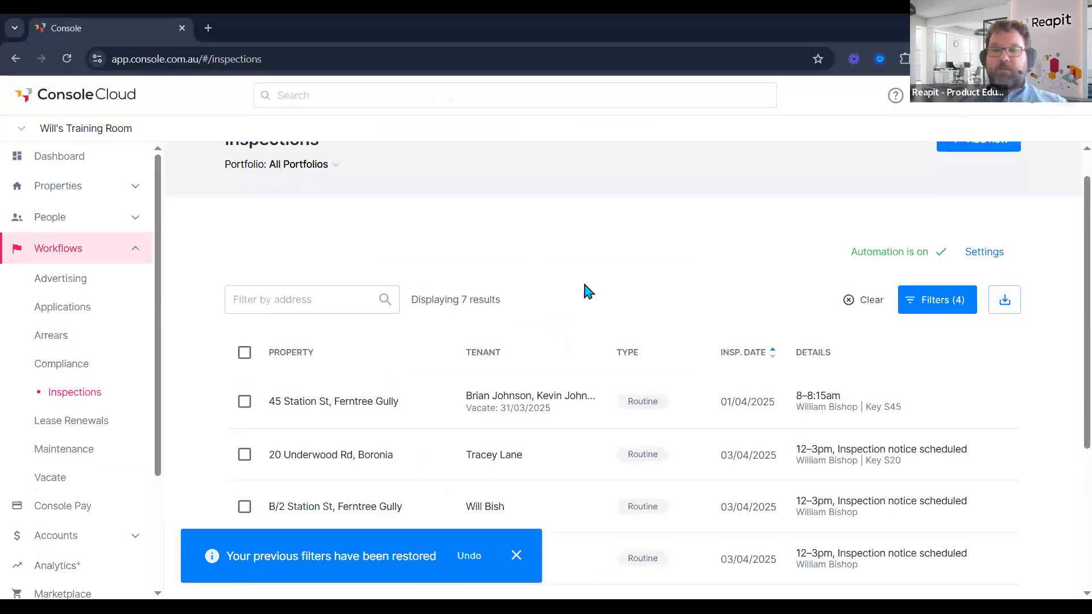
pyautogui.scroll(2, 604, 270)
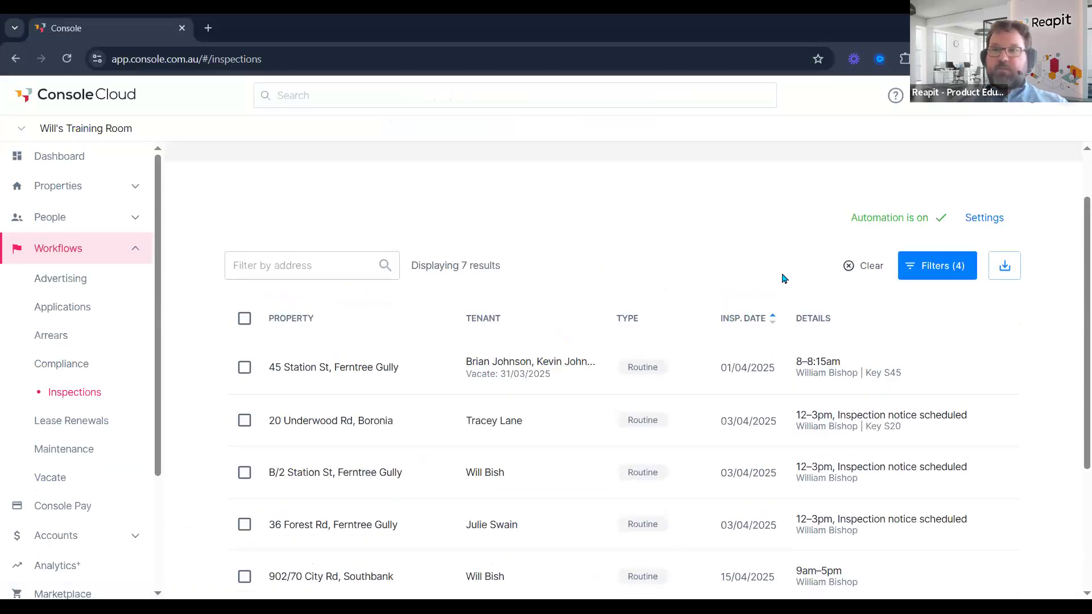
pyautogui.click(944, 267)
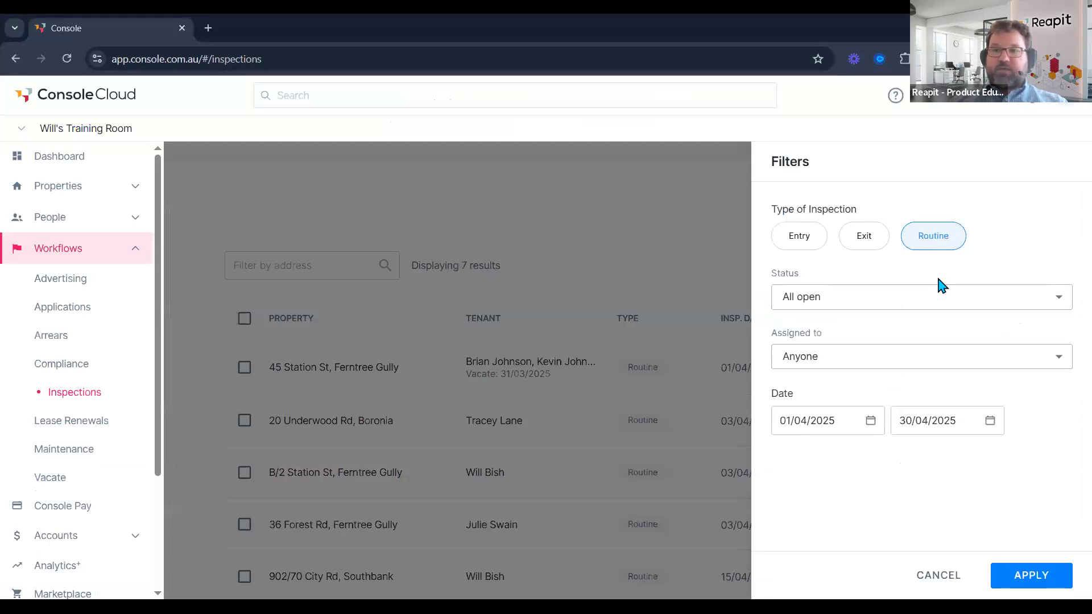
pyautogui.click(870, 421)
pyautogui.click(723, 392)
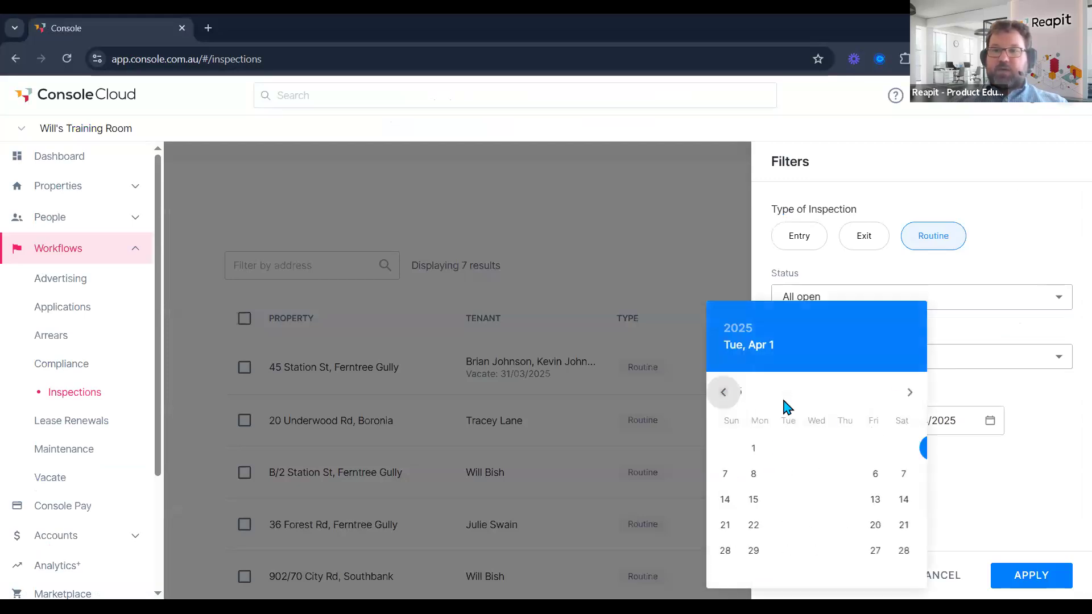
pyautogui.click(902, 449)
pyautogui.click(1031, 576)
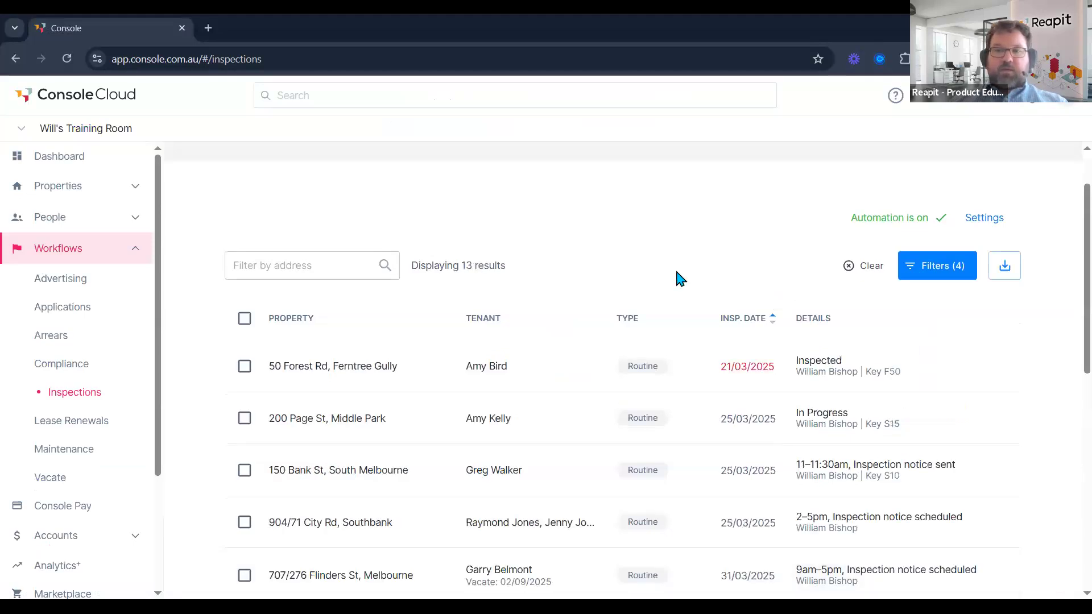
pyautogui.scroll(-1, 677, 273)
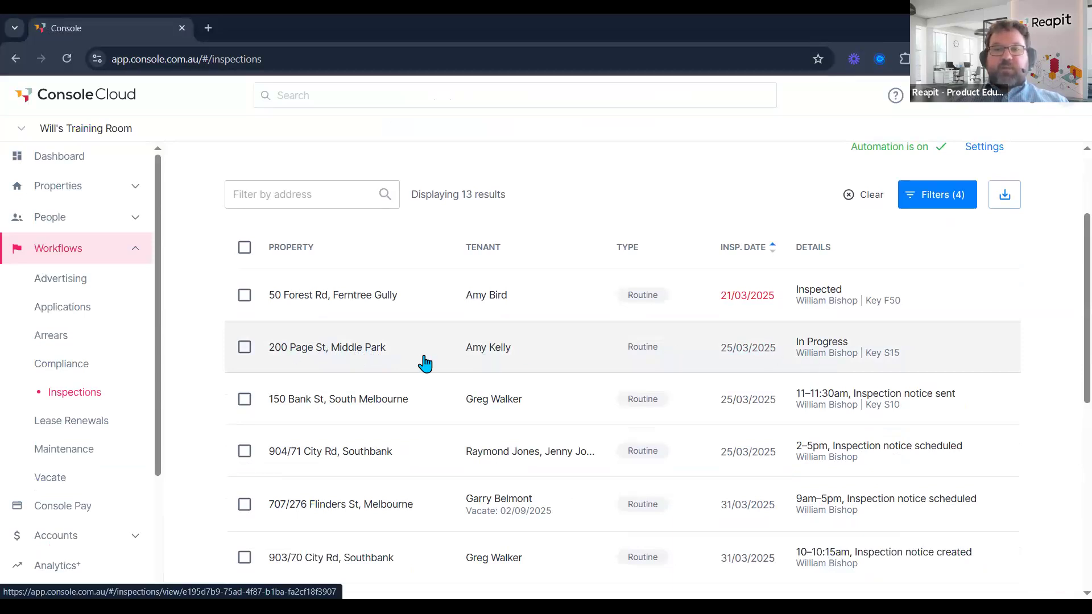
pyautogui.click(495, 354)
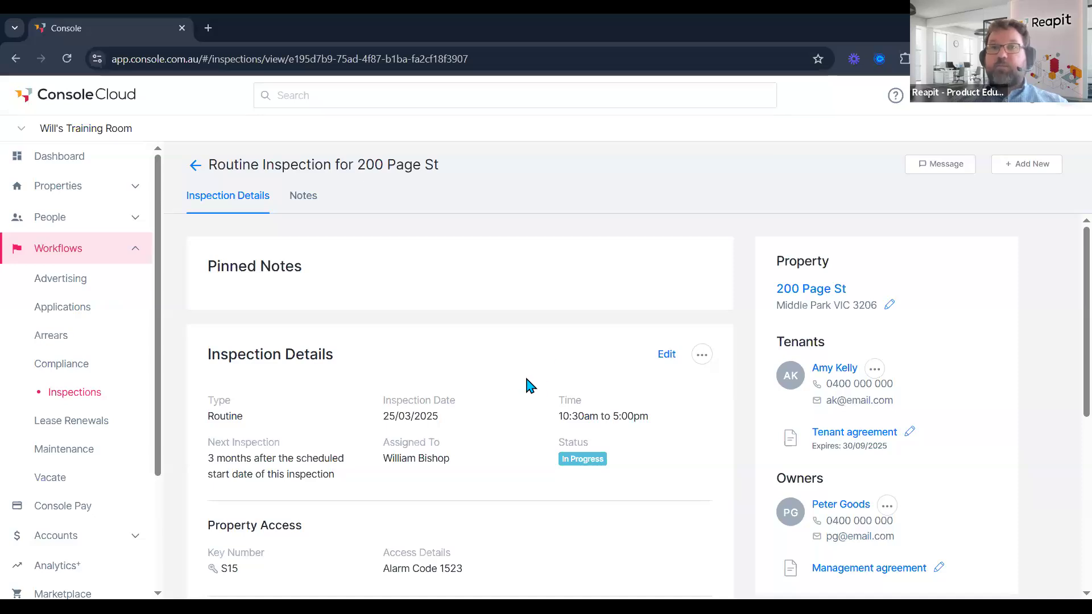
pyautogui.scroll(-6, 497, 385)
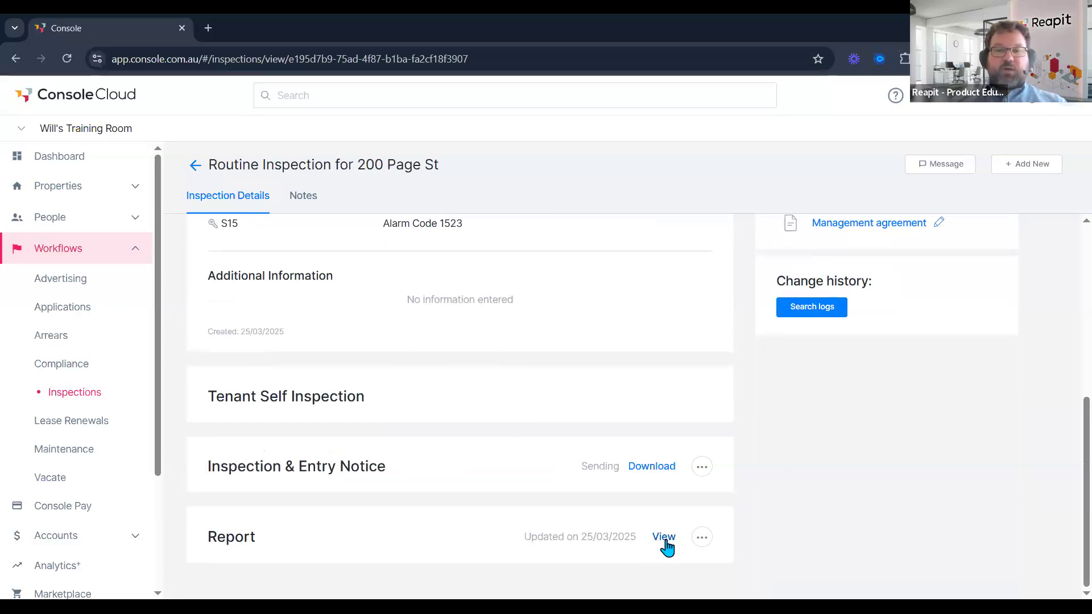
pyautogui.click(664, 541)
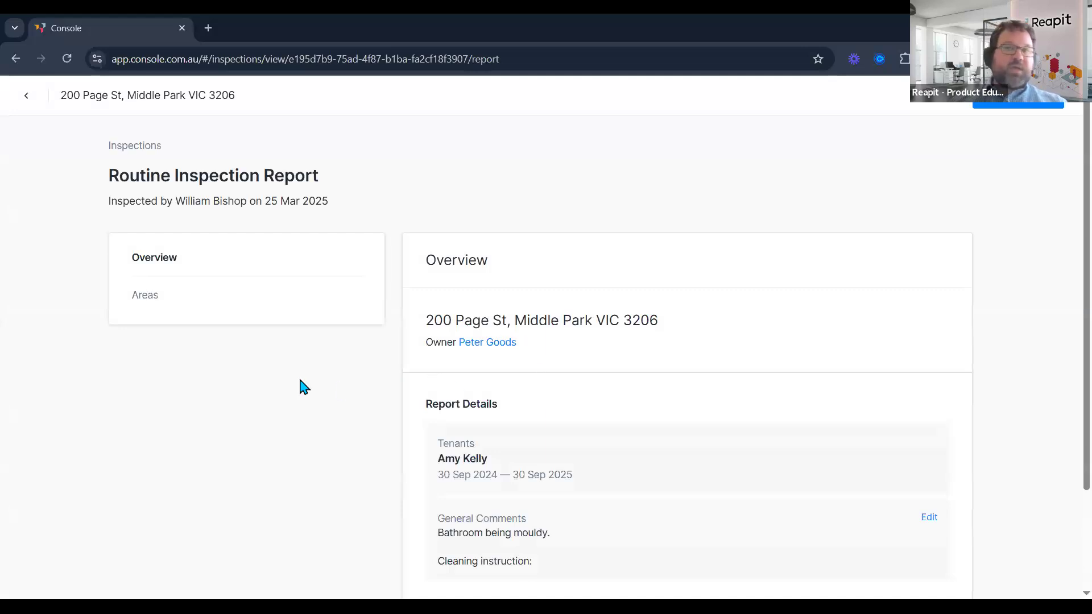
pyautogui.click(141, 300)
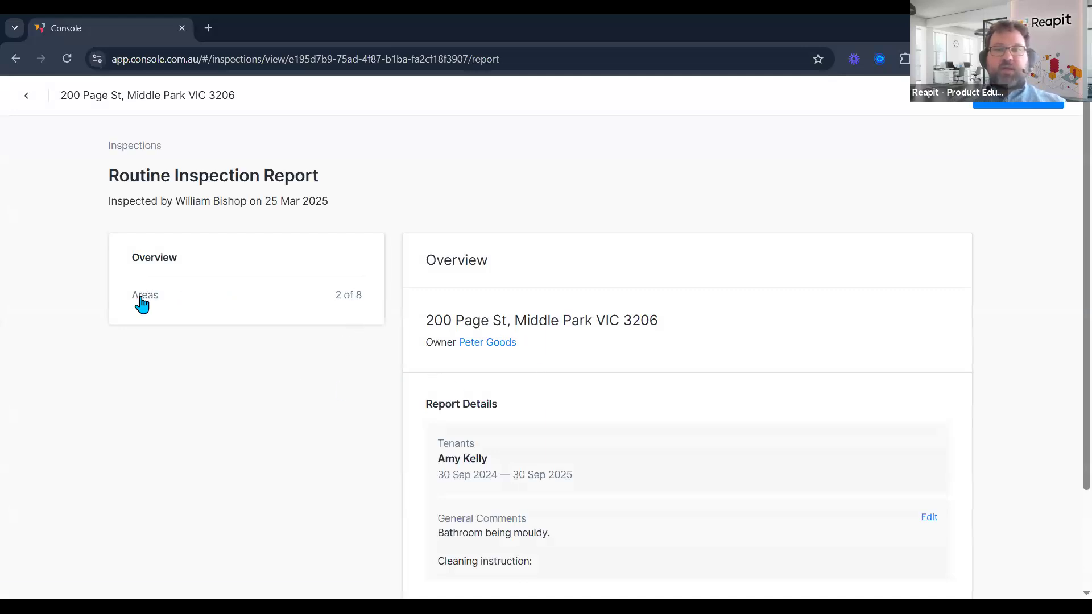
pyautogui.scroll(-2, 561, 327)
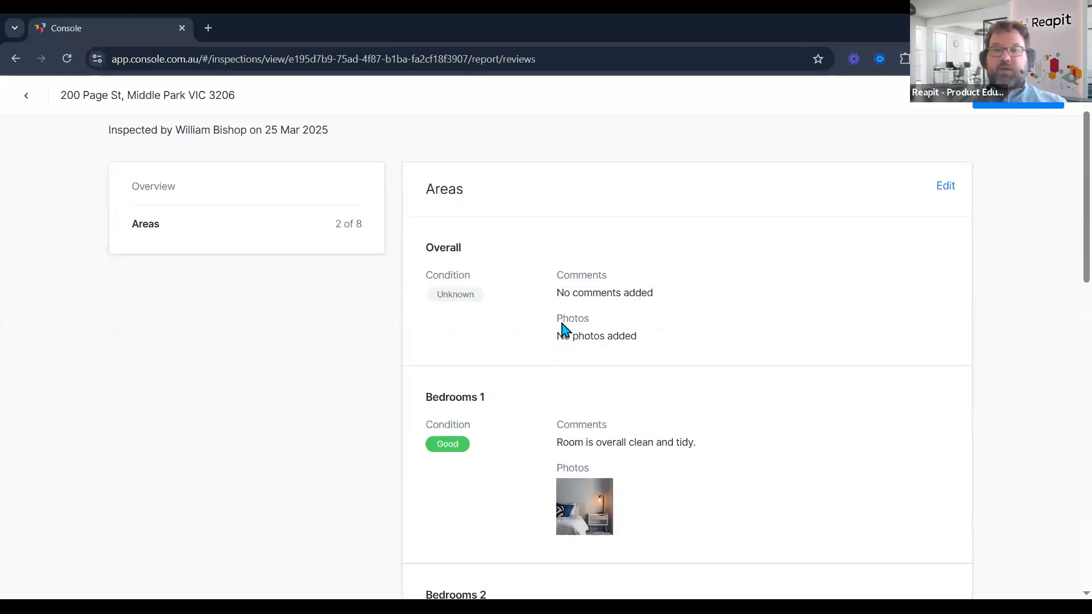
pyautogui.scroll(-5, 560, 317)
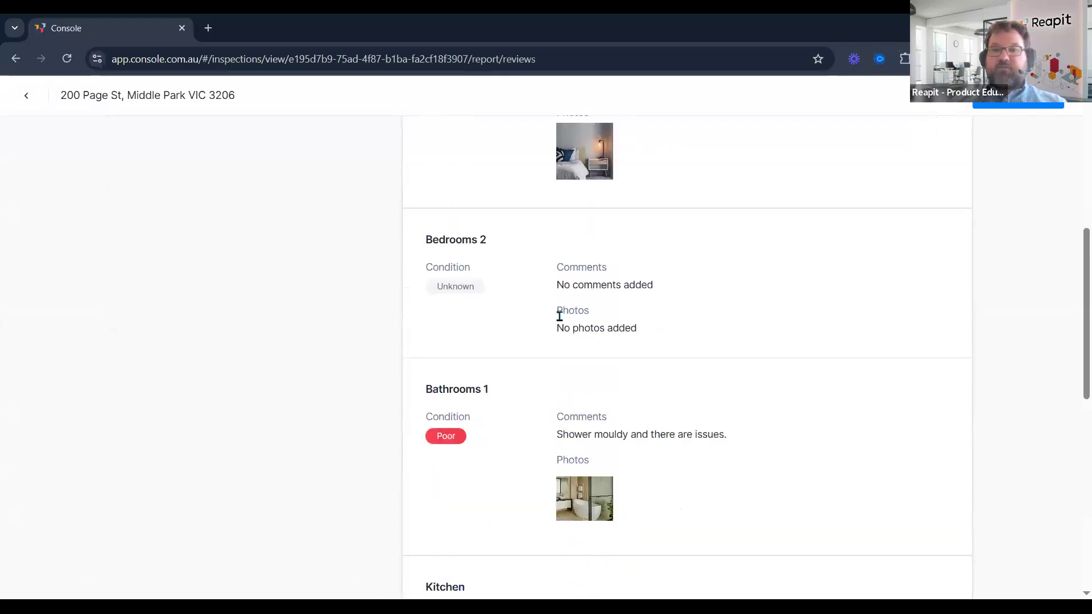
pyautogui.scroll(7, 560, 316)
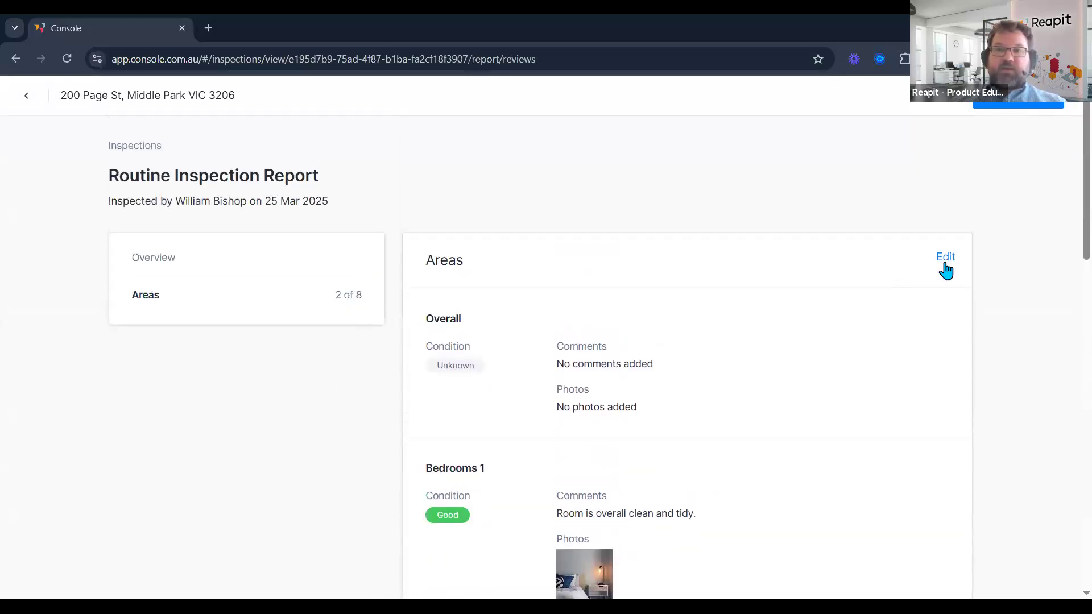
# Add 'Shower needs to be cleaned before the next inspeciton.' to the Bathrooms 1 comment and save.
pyautogui.click(944, 258)
pyautogui.scroll(-1, 567, 344)
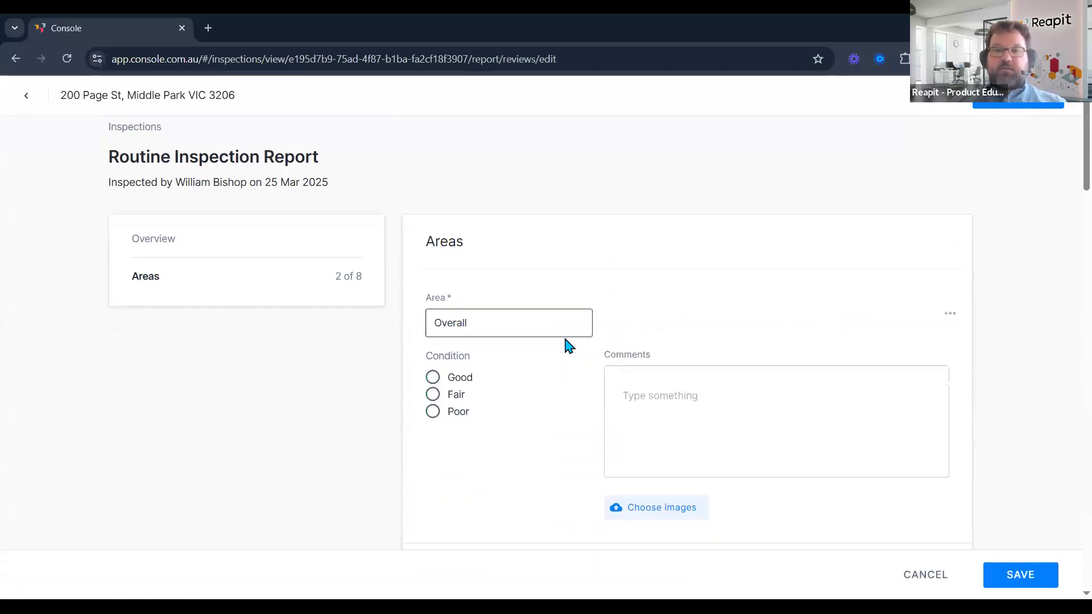
pyautogui.scroll(-7, 563, 336)
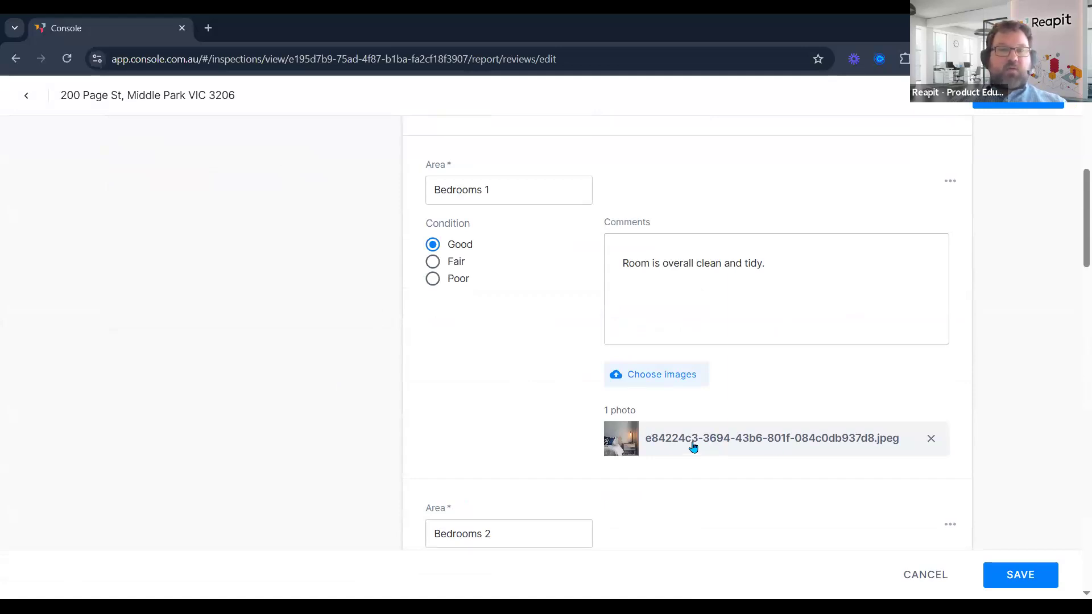
pyautogui.scroll(1, 581, 436)
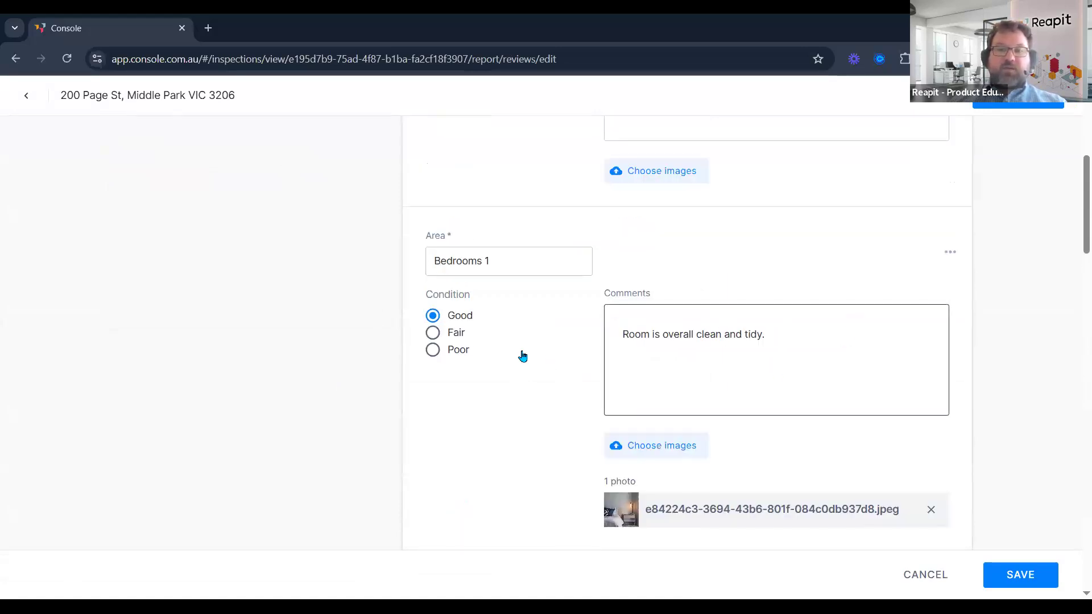
pyautogui.scroll(-7, 550, 377)
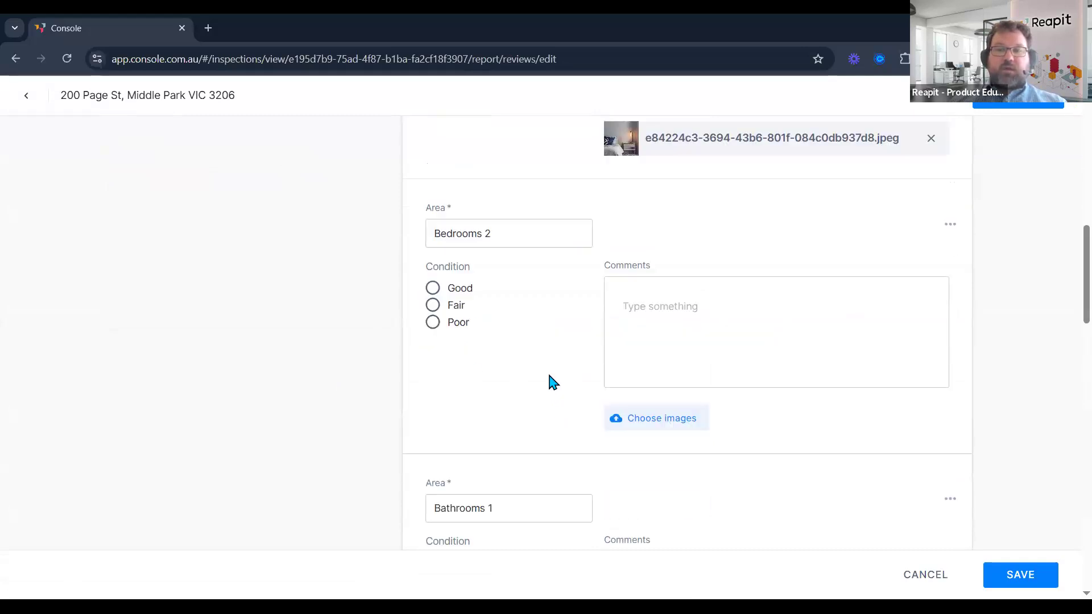
pyautogui.scroll(-2, 548, 372)
pyautogui.click(804, 319)
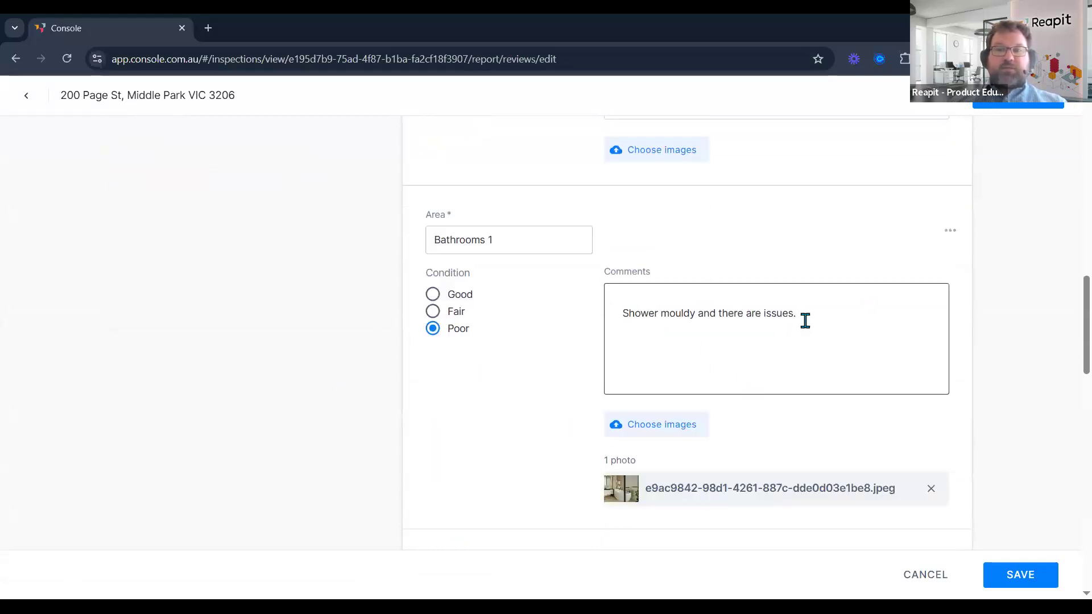
pyautogui.press('Return')
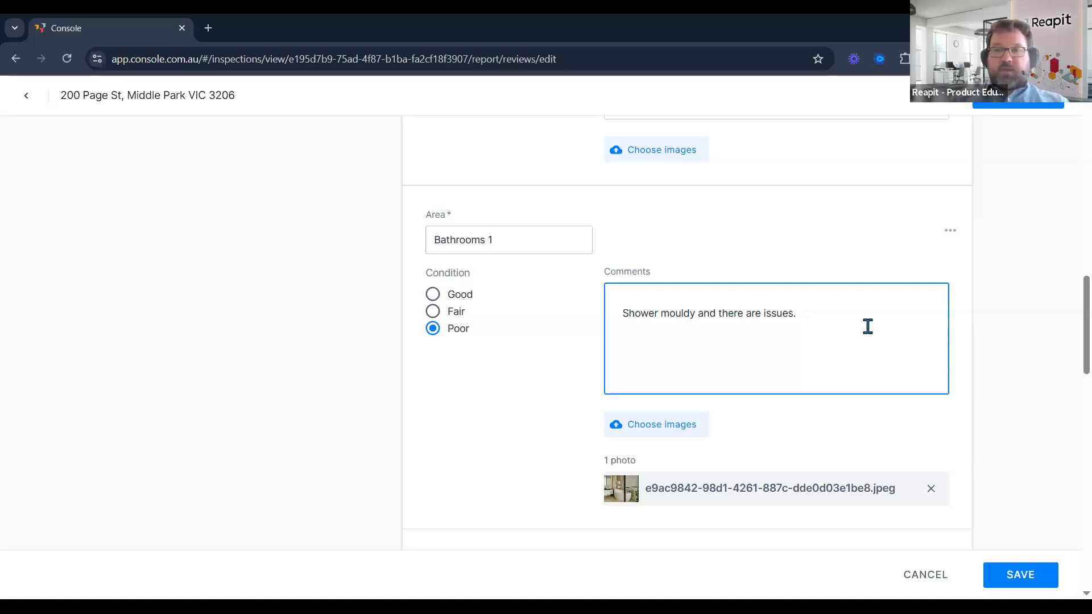
pyautogui.write('Shower needs to be cleaned before the next inspeciton.')
pyautogui.click(1021, 575)
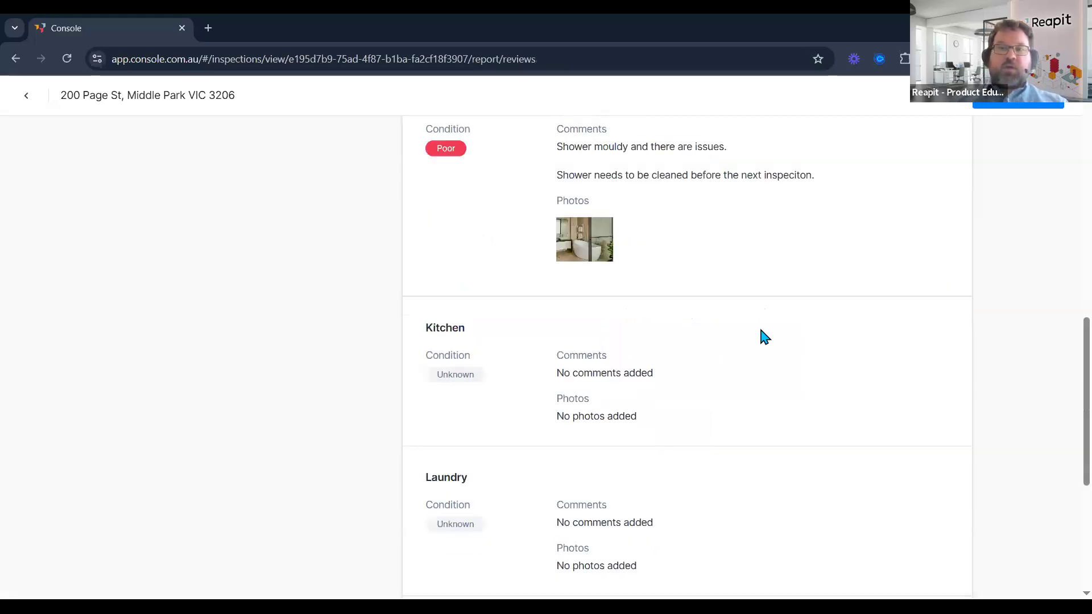
# Mark the inspection complete, confirm it, and return to its details page.
pyautogui.scroll(10, 765, 337)
pyautogui.click(1033, 104)
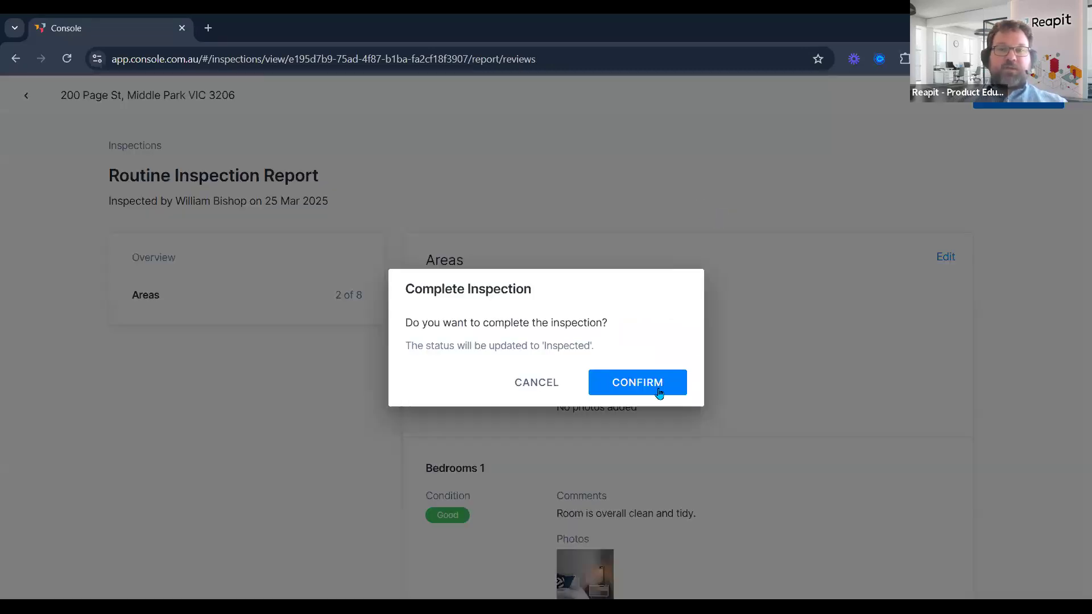
pyautogui.click(659, 392)
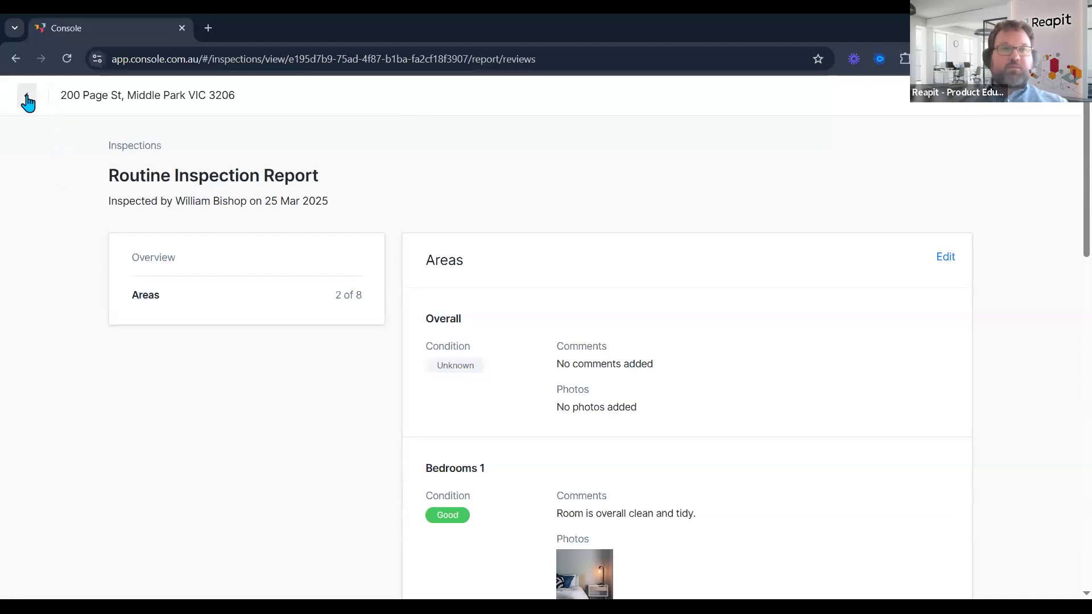
pyautogui.click(28, 102)
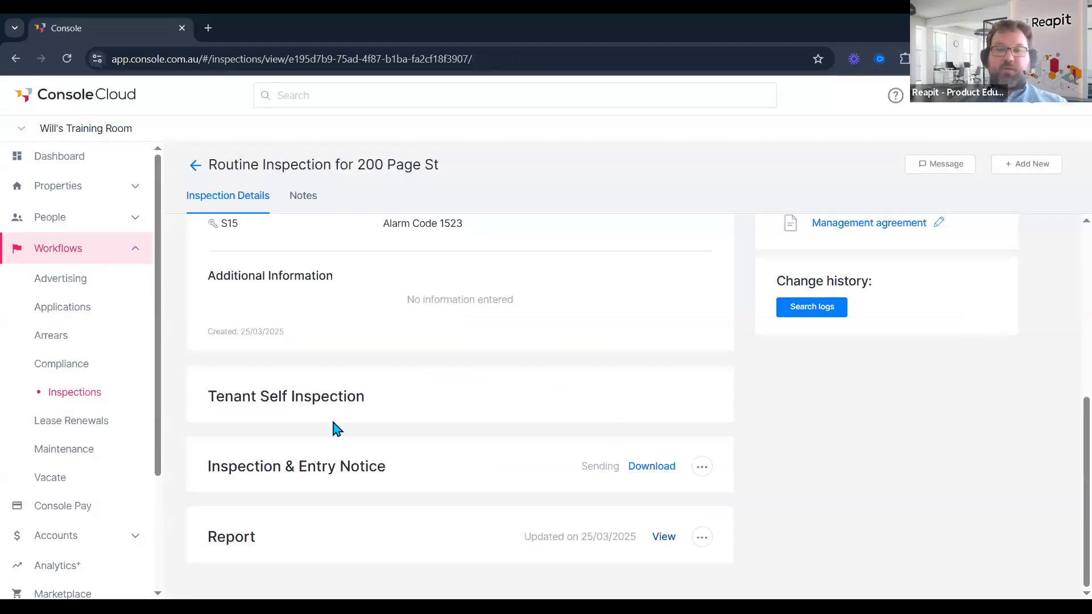
# Send the inspection report to the owners with Include photos kept on.
pyautogui.click(702, 538)
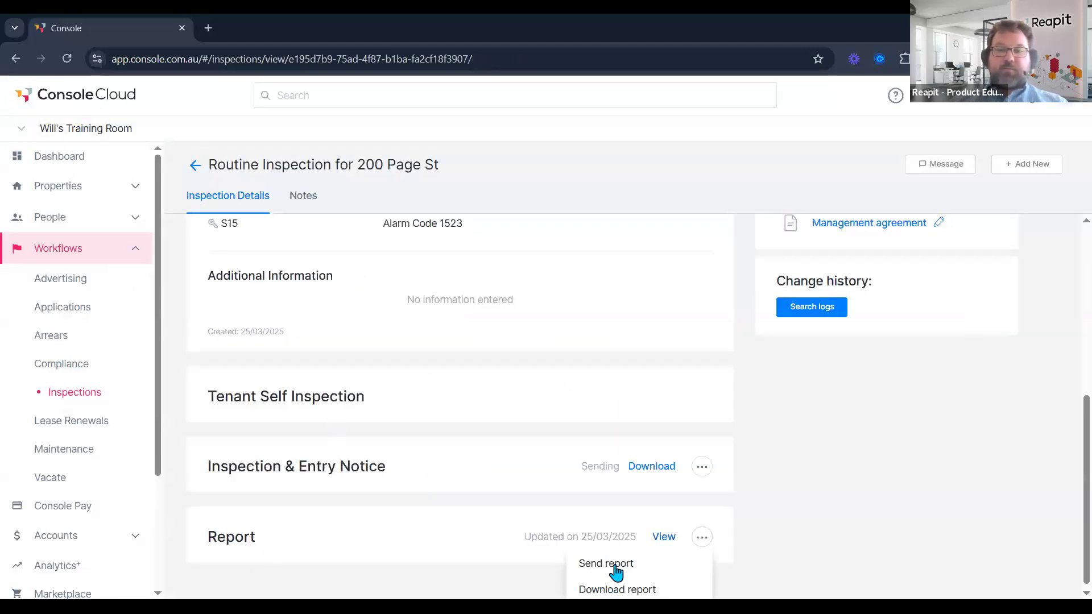
pyautogui.click(616, 566)
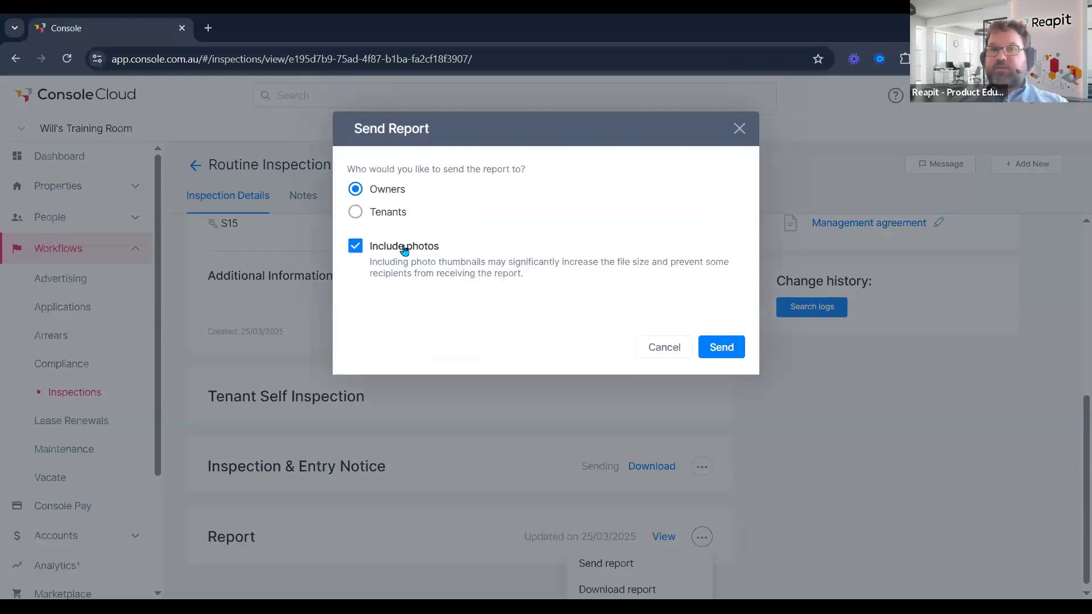
pyautogui.click(404, 250)
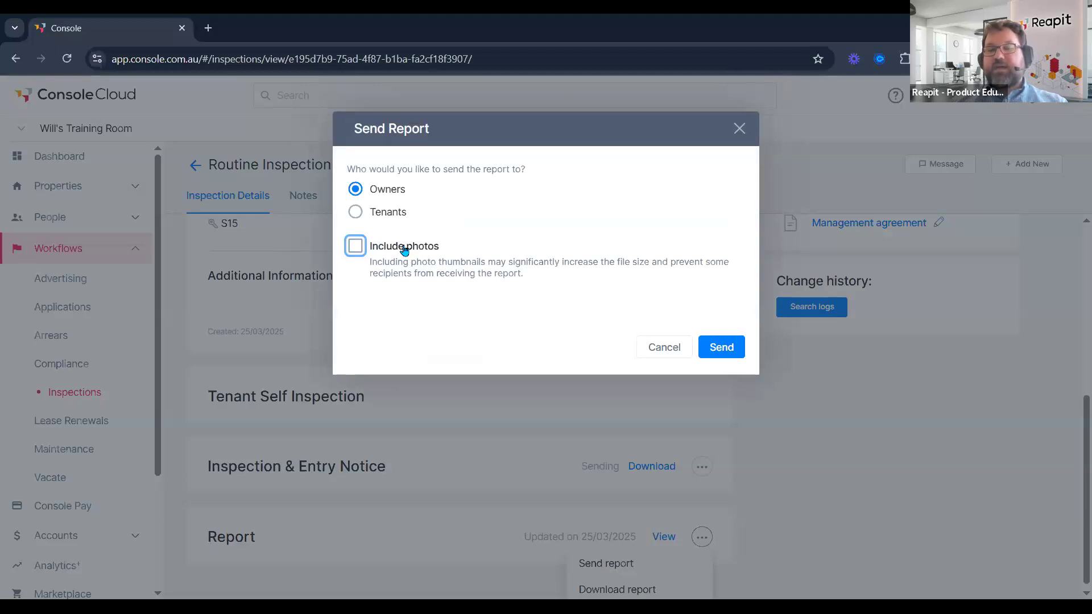
pyautogui.press('space')
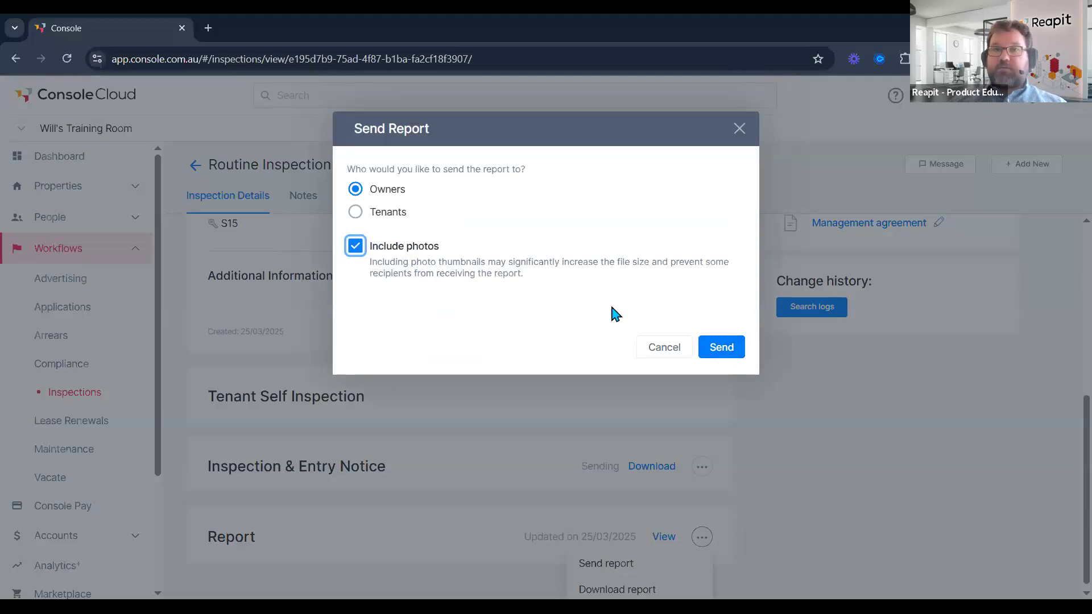
pyautogui.click(721, 348)
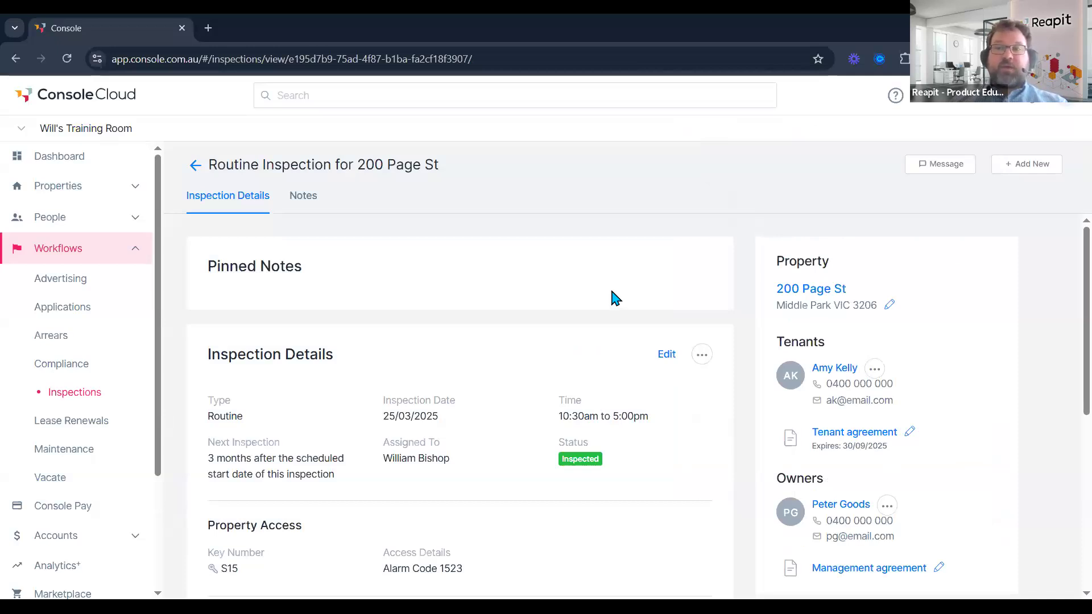
# Start a tenant message using the 'Follow Up Inspection Required - Cleaning Instructions' template.
pyautogui.click(937, 166)
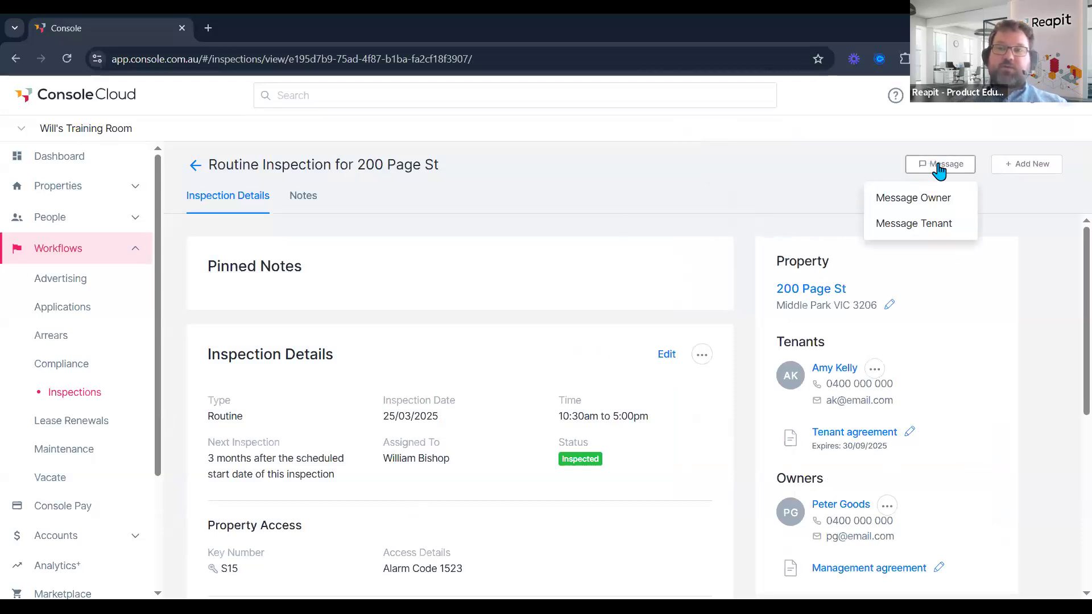
pyautogui.click(914, 227)
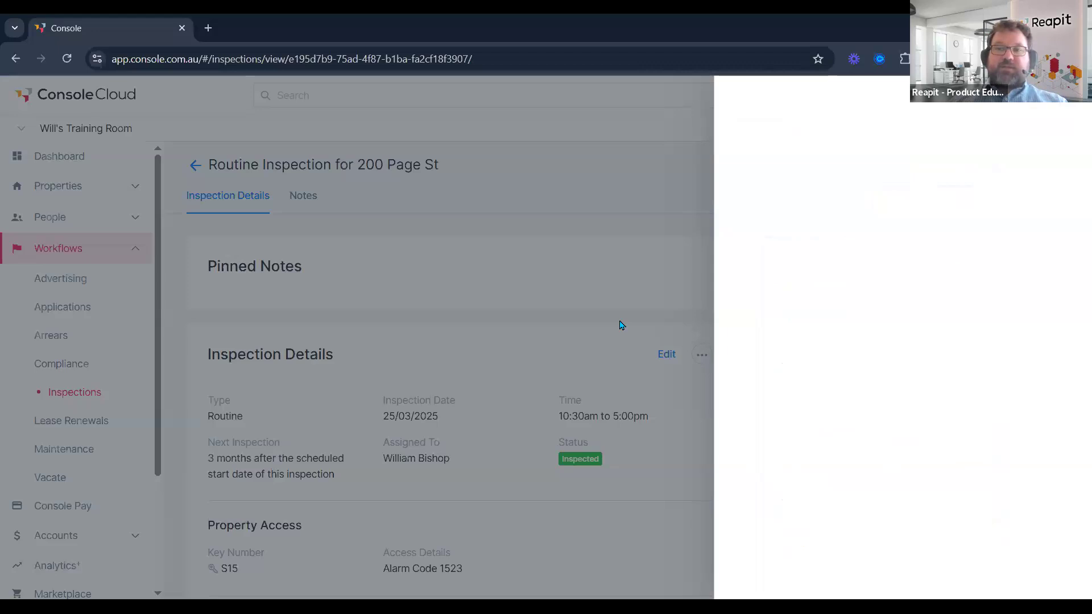
pyautogui.click(762, 253)
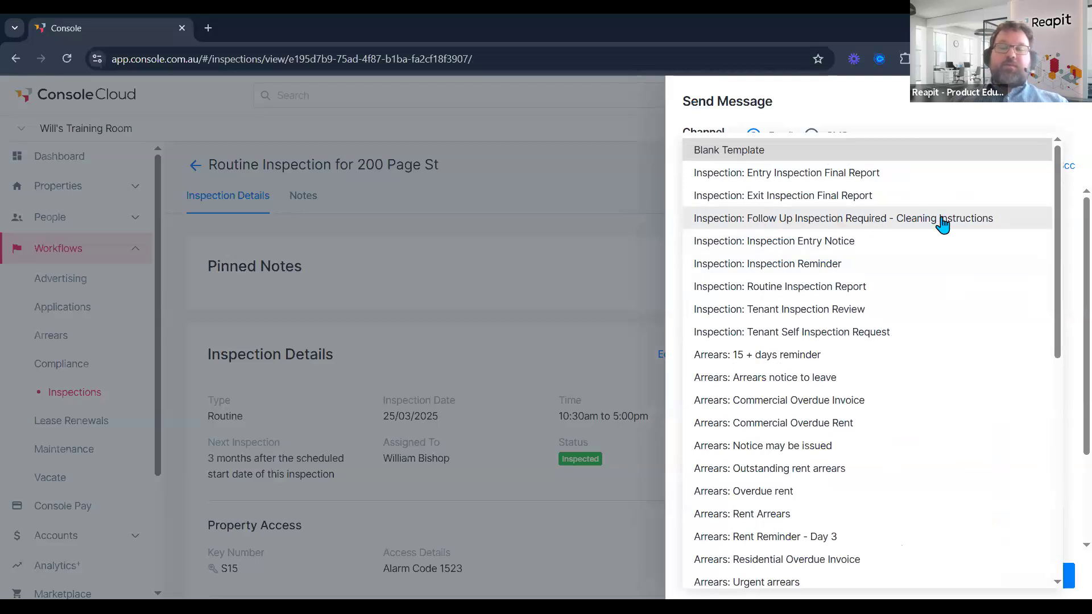
pyautogui.click(889, 226)
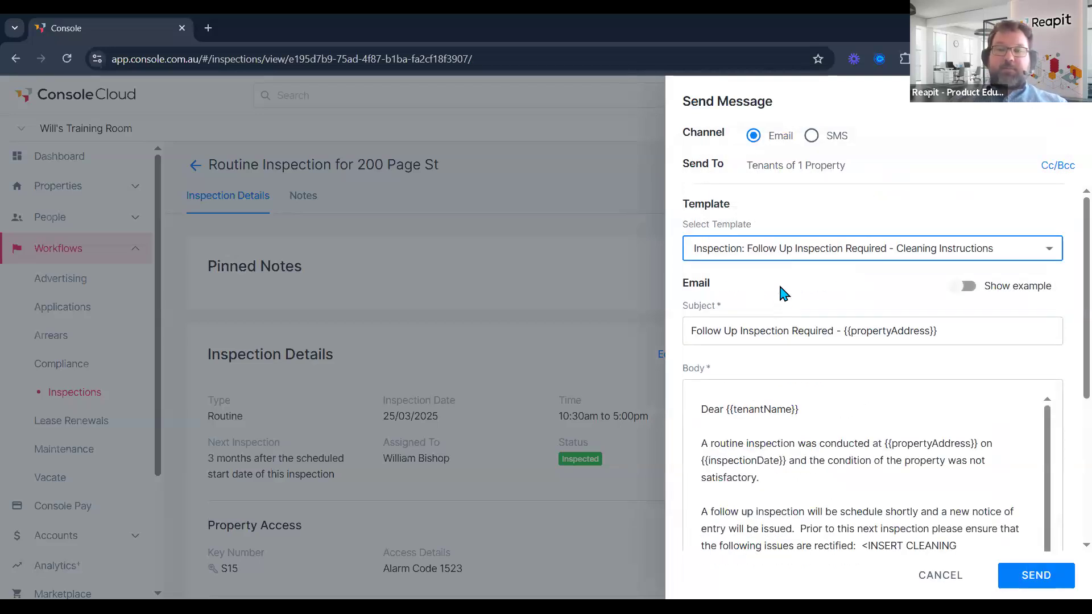
pyautogui.scroll(-1, 787, 324)
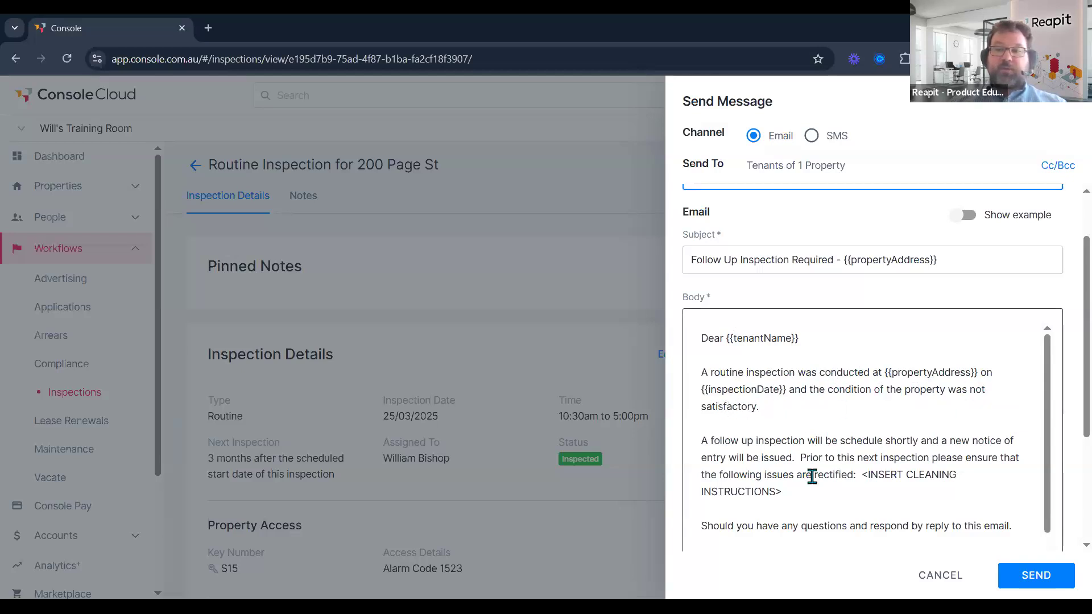
pyautogui.scroll(-1, 812, 477)
# Replace the cleaning instructions placeholder with 'Mould in the shower must be dealt with!' and send.
pyautogui.click(862, 455)
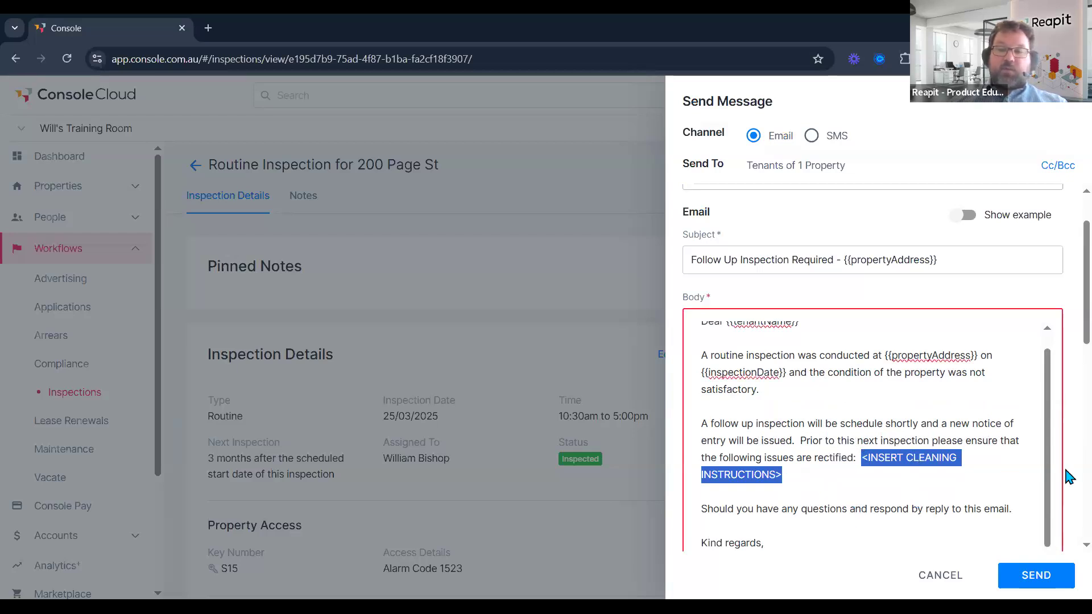
pyautogui.scroll(-4, 1069, 477)
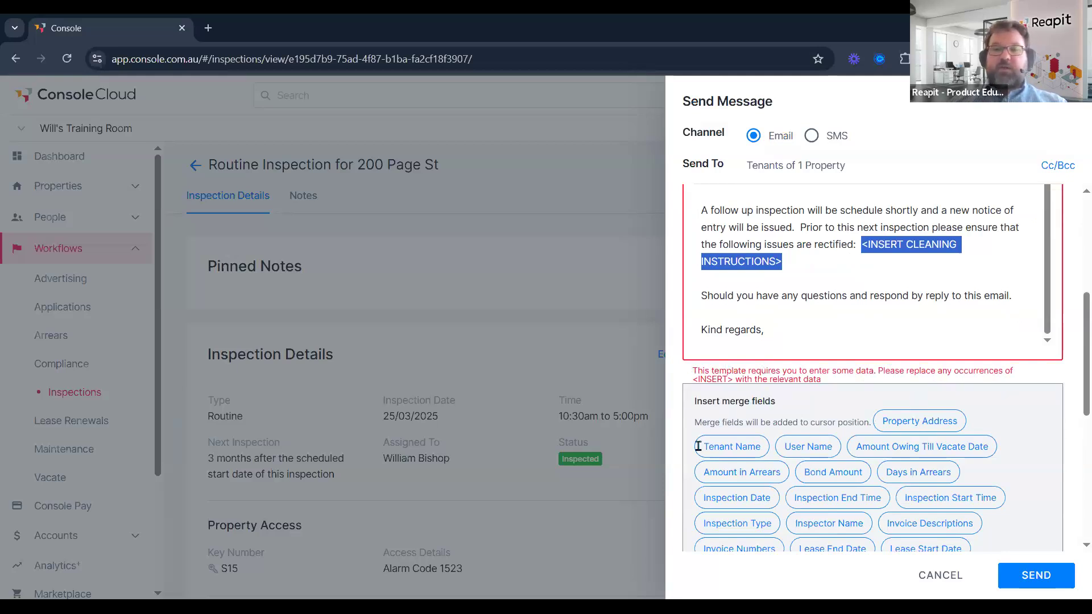
pyautogui.scroll(3, 970, 546)
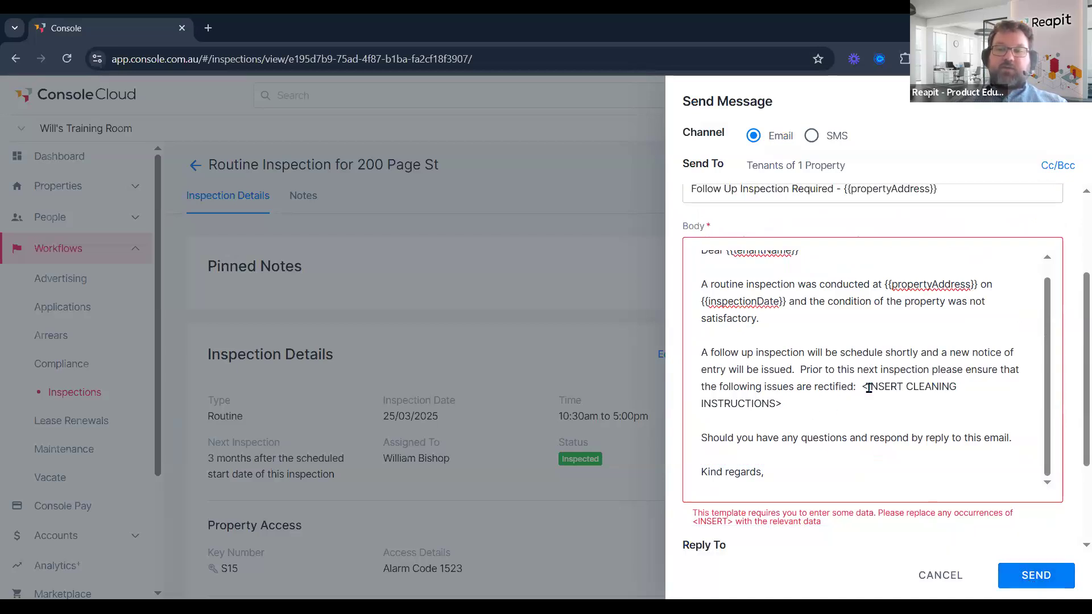
pyautogui.click(882, 421)
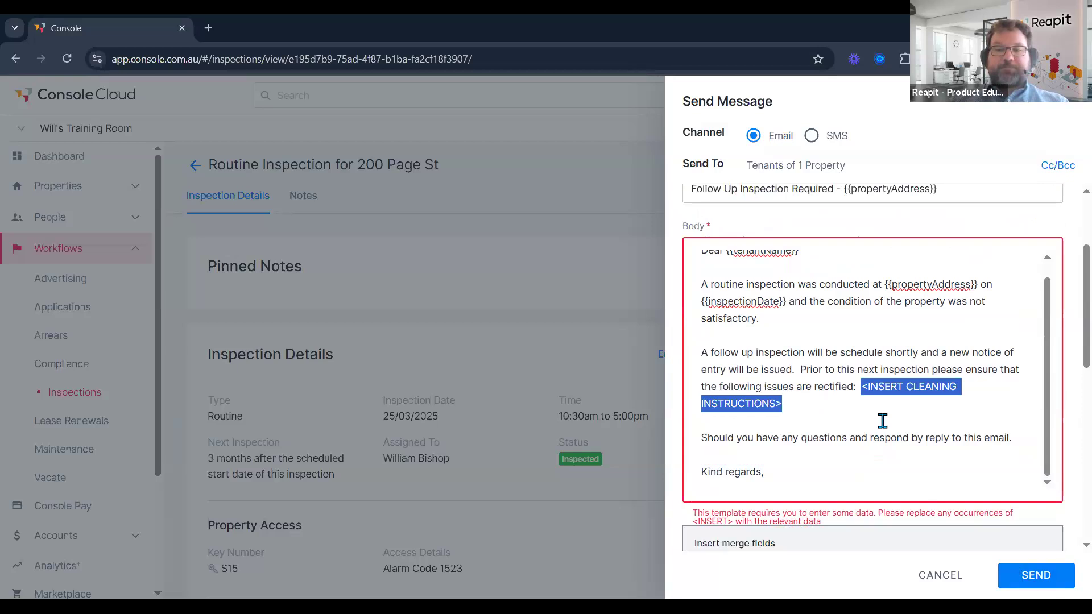
pyautogui.write('Mould')
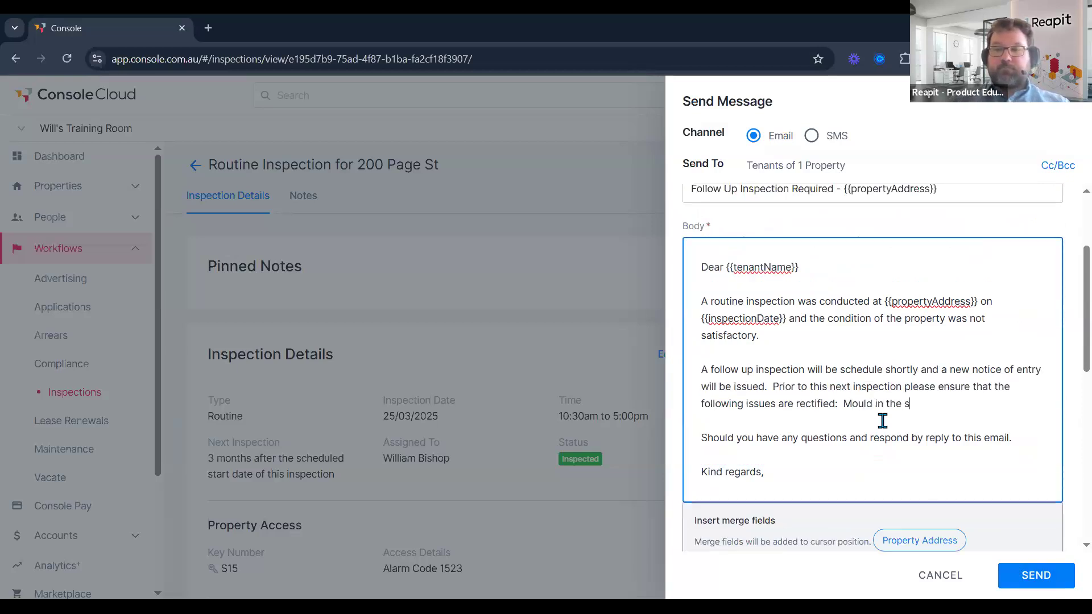
pyautogui.write(' in the shower must be dealt with!')
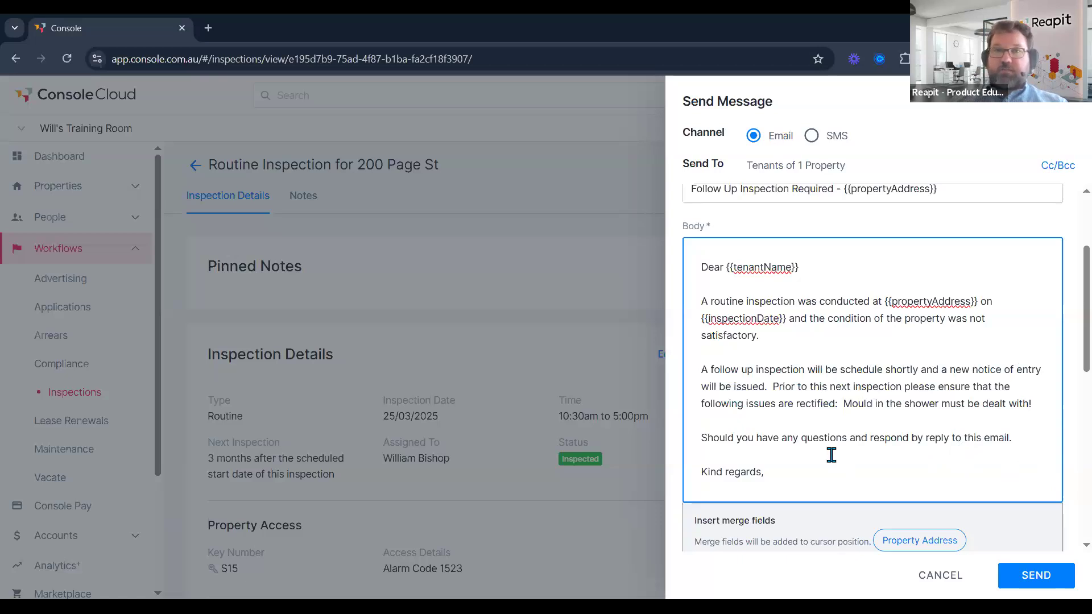
pyautogui.click(1036, 576)
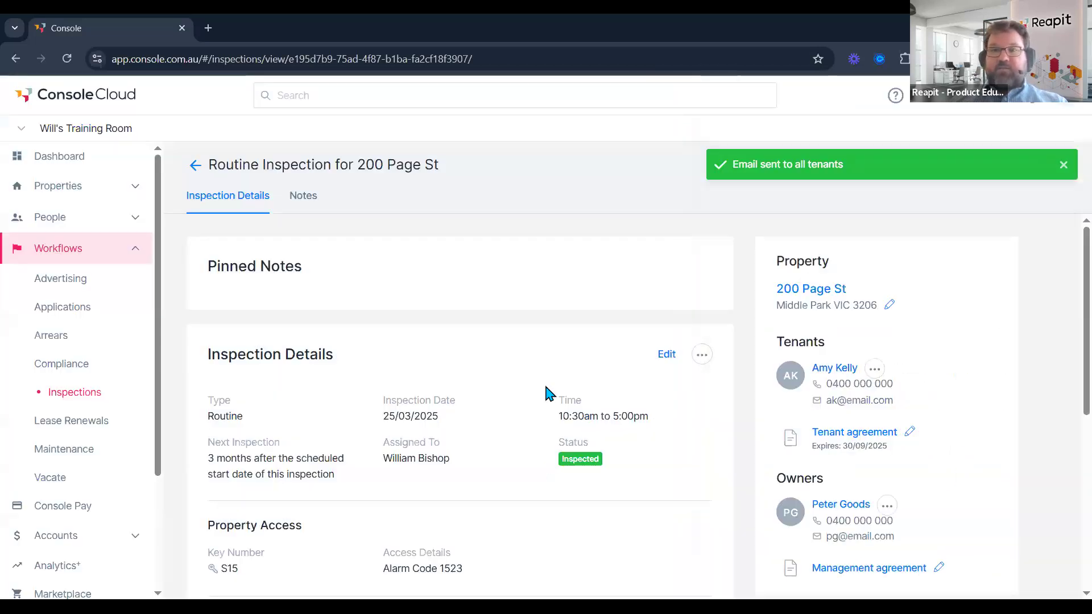
pyautogui.click(702, 354)
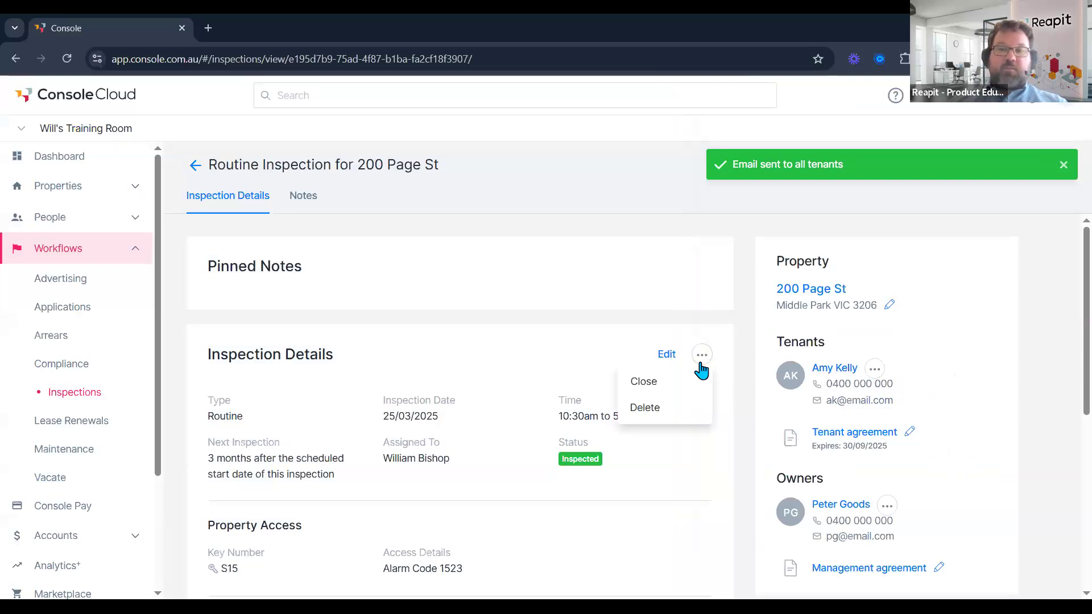
pyautogui.click(649, 385)
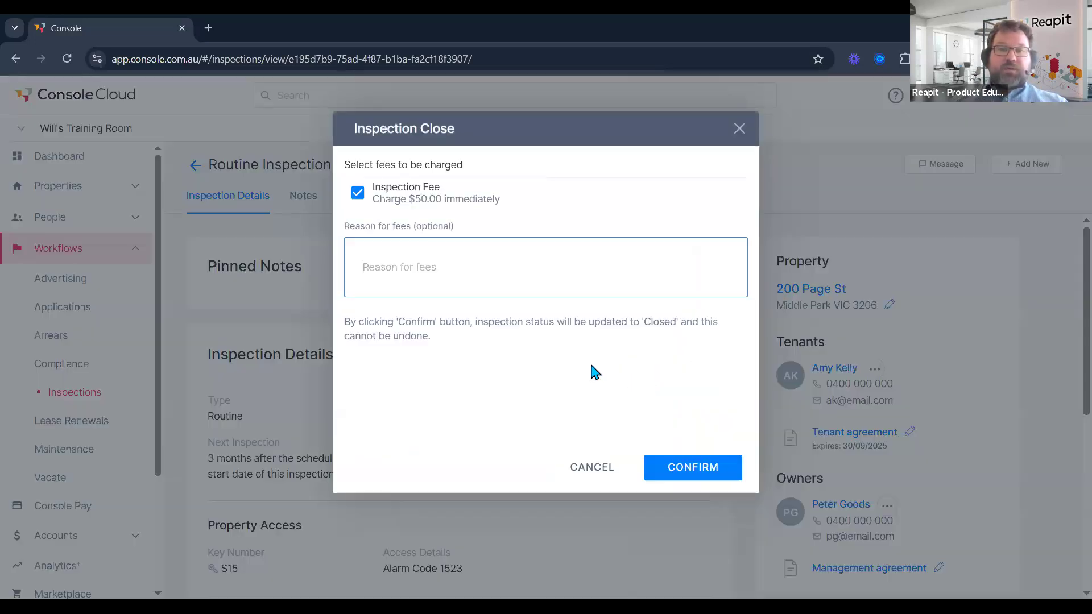
pyautogui.click(687, 472)
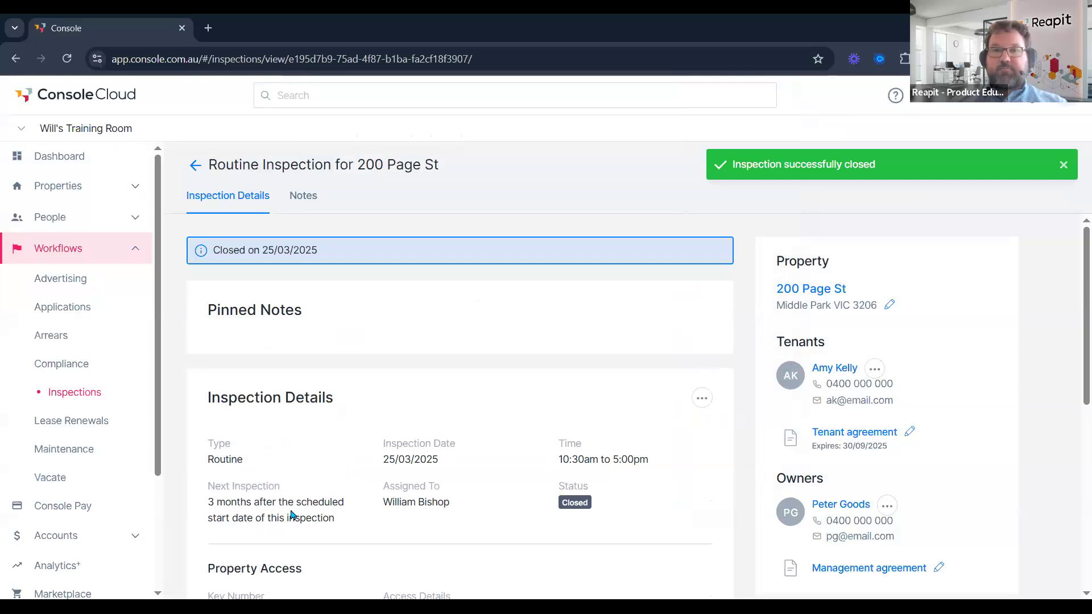
pyautogui.click(195, 165)
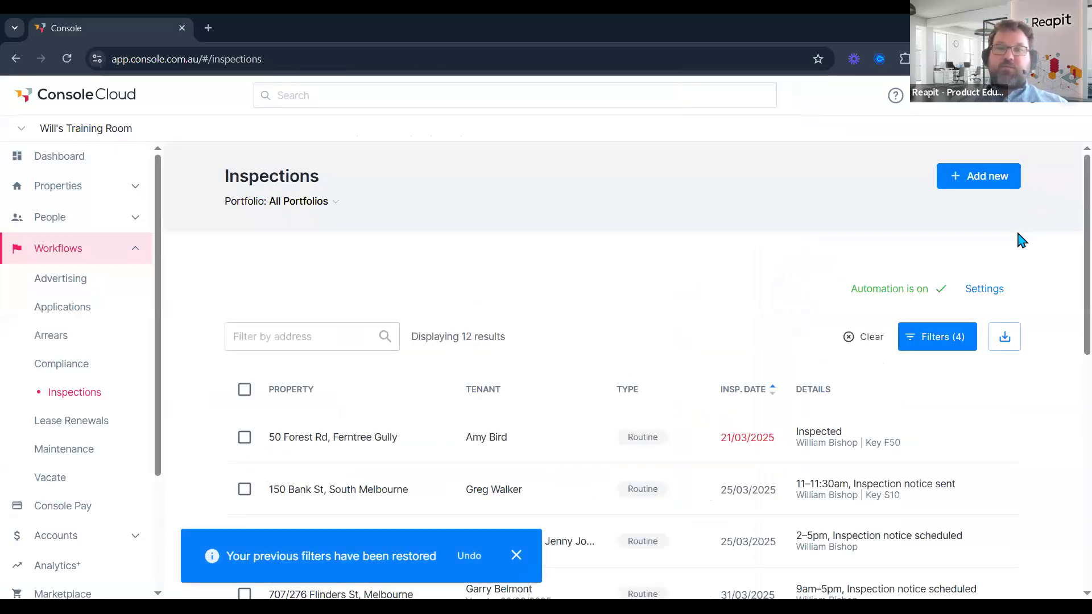
pyautogui.click(986, 187)
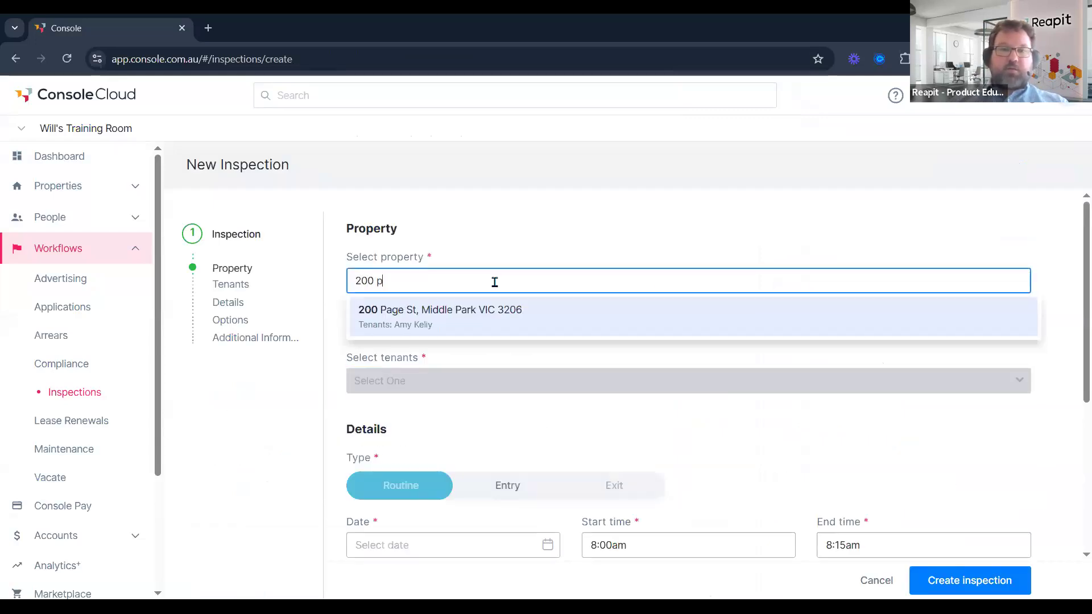
pyautogui.click(494, 322)
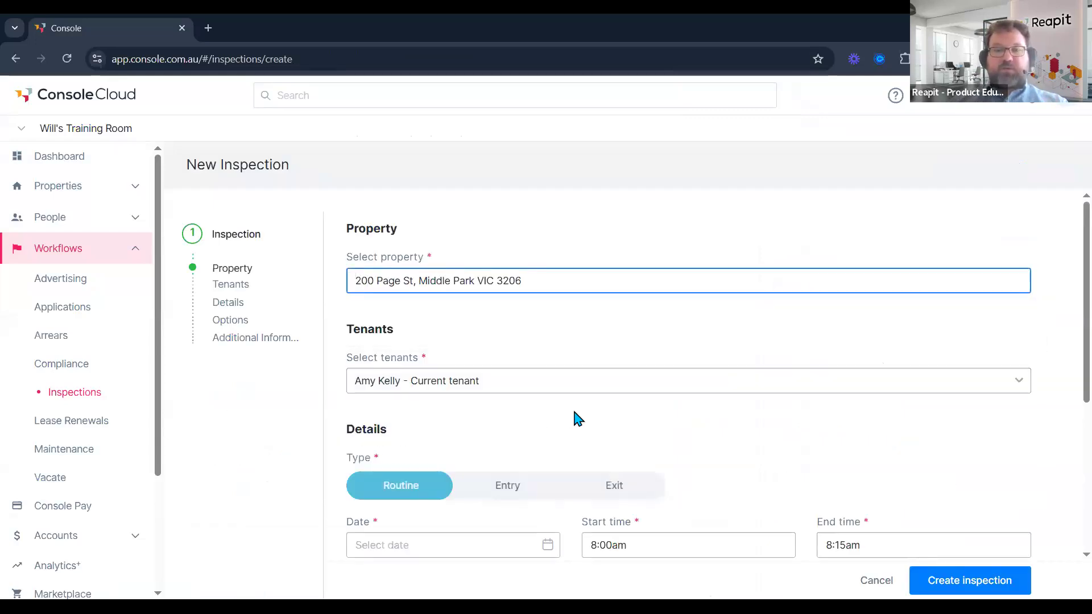
pyautogui.scroll(-3, 574, 418)
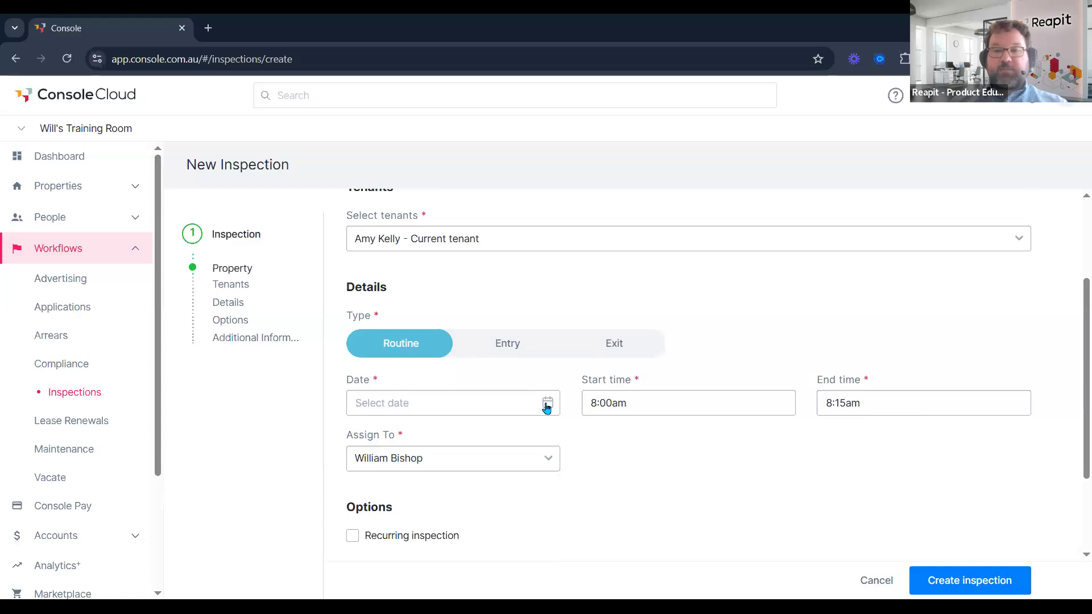
pyautogui.click(546, 408)
pyautogui.click(548, 346)
pyautogui.click(435, 431)
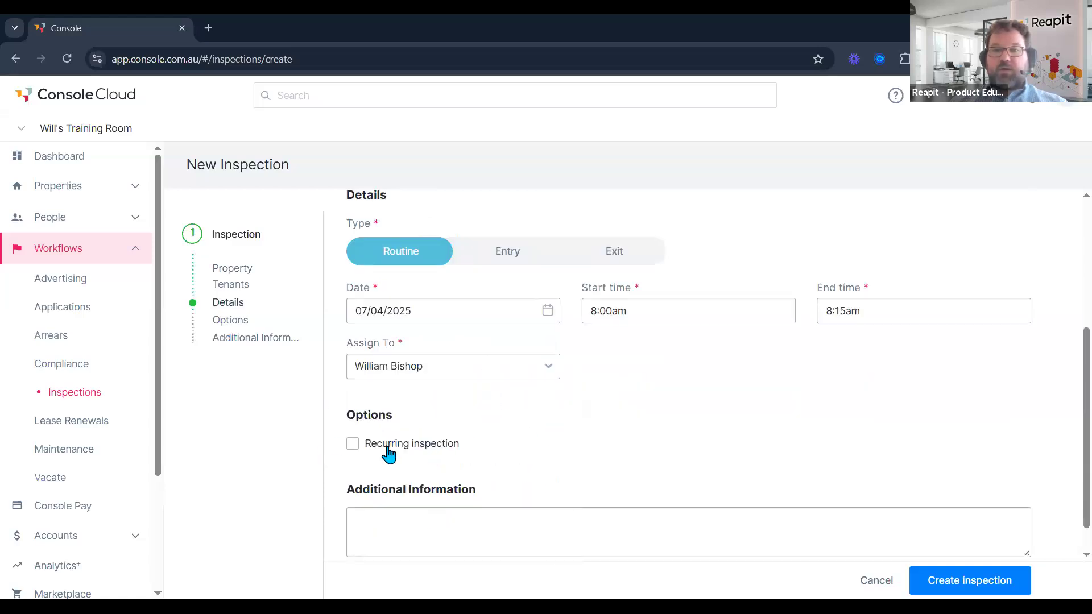
pyautogui.scroll(1, 981, 585)
pyautogui.click(990, 586)
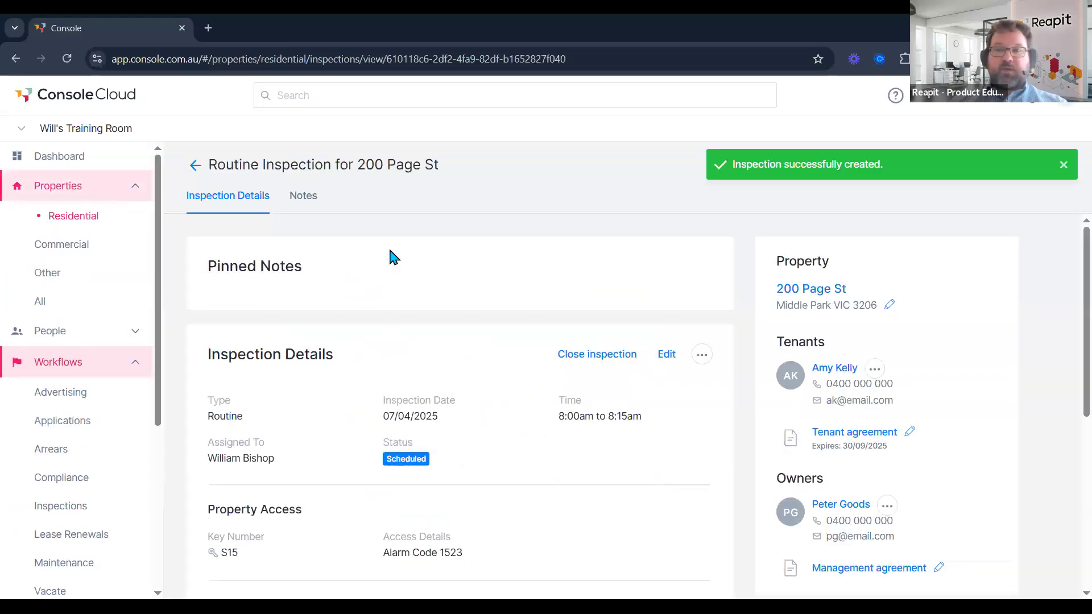
pyautogui.click(1063, 165)
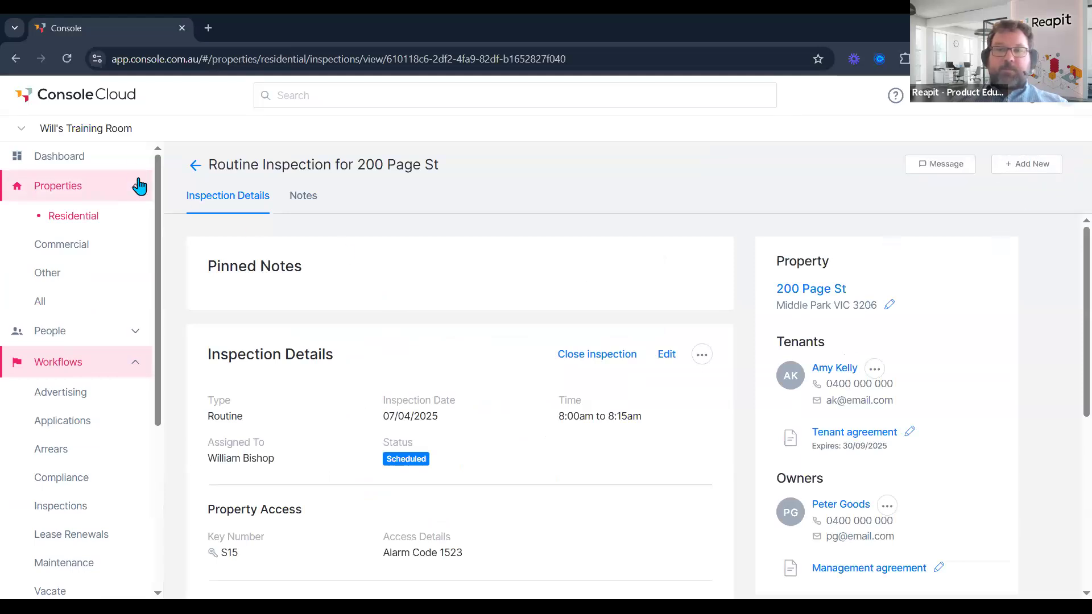
pyautogui.click(195, 165)
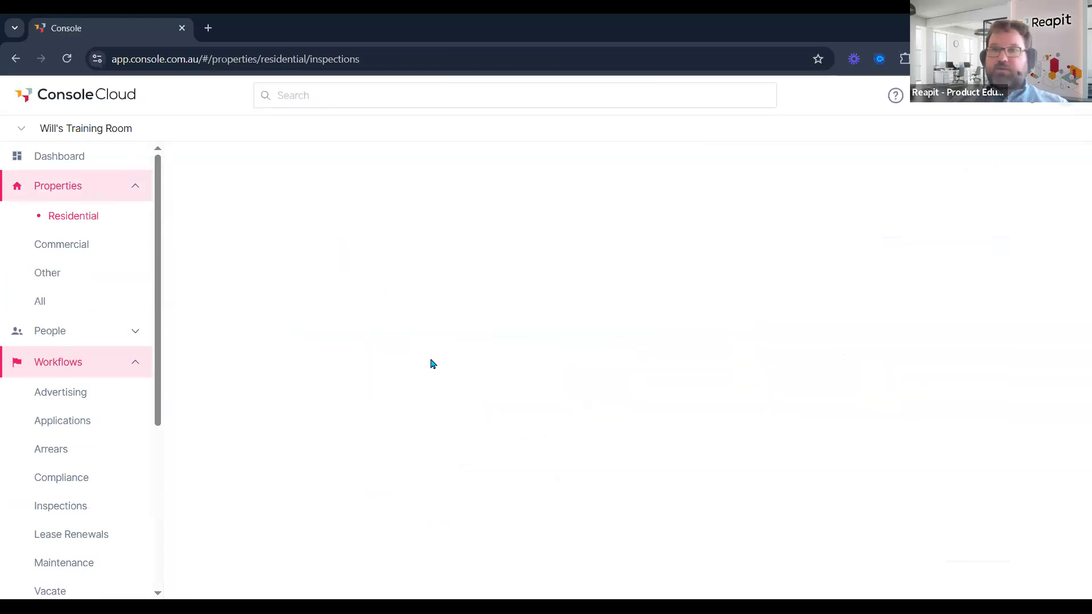
pyautogui.scroll(-5, 531, 421)
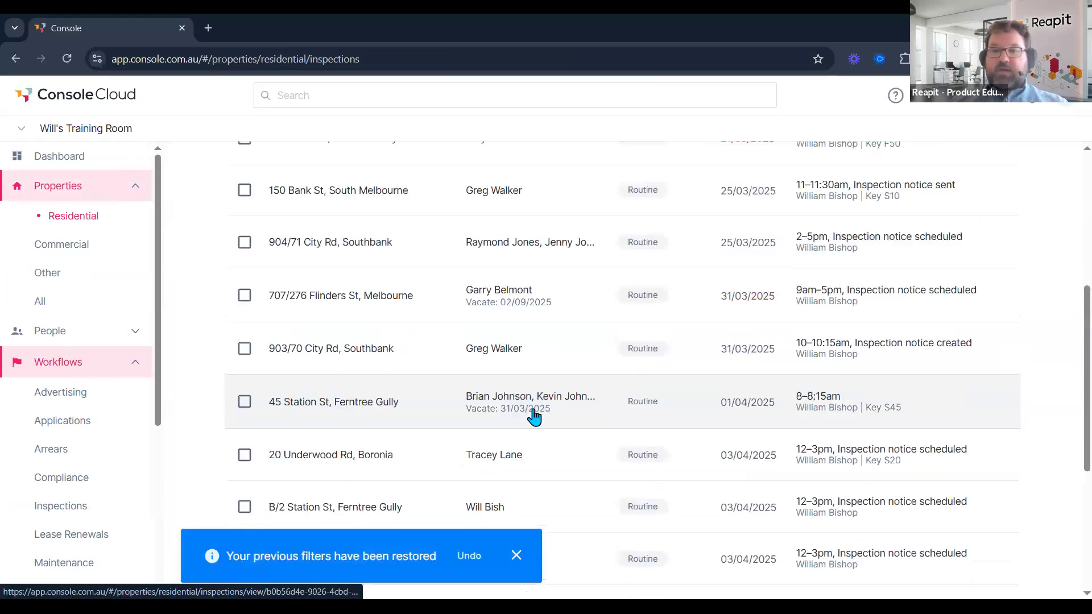
pyautogui.scroll(-3, 476, 319)
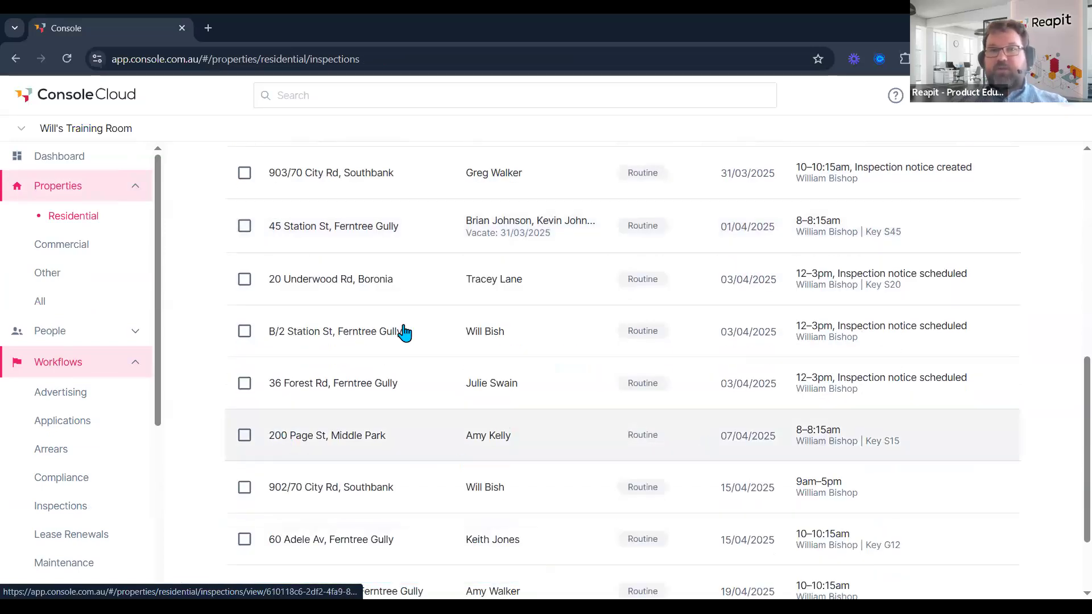
pyautogui.scroll(6, 264, 215)
pyautogui.click(266, 216)
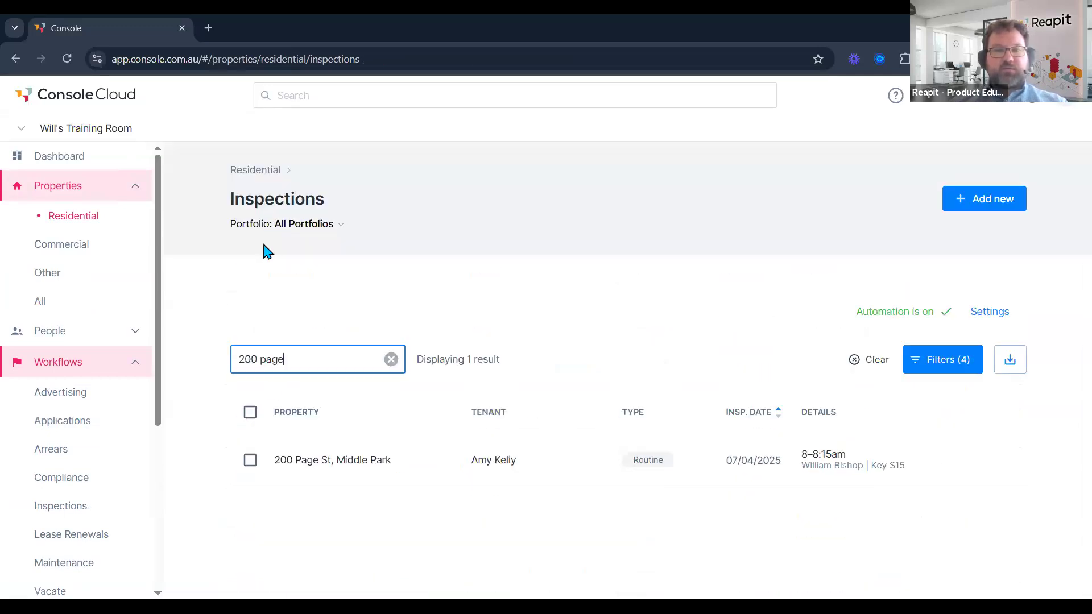
pyautogui.click(250, 460)
pyautogui.click(1064, 576)
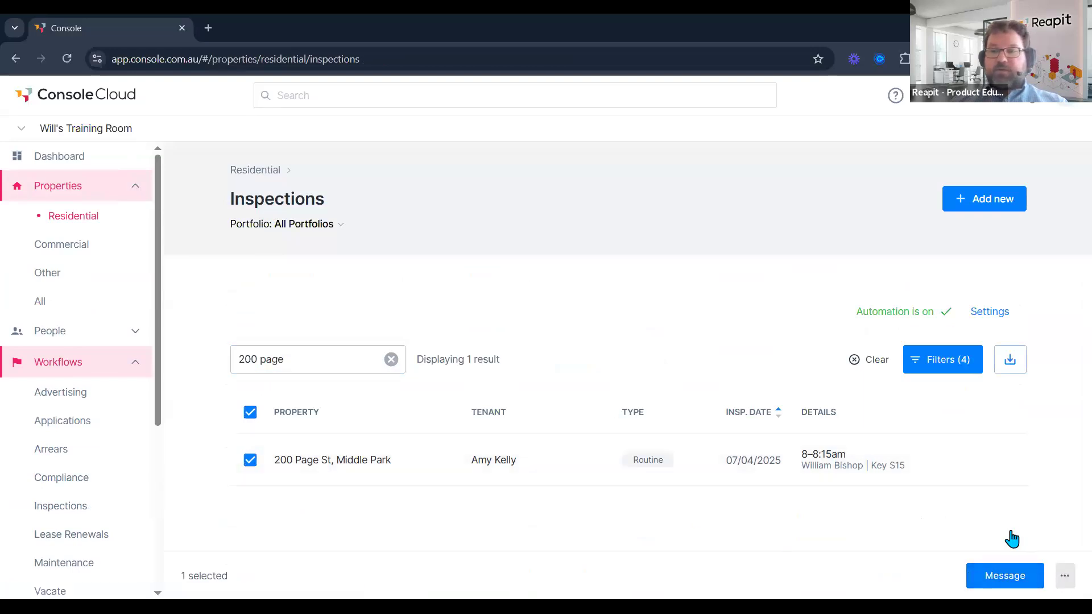
pyautogui.click(1034, 534)
pyautogui.click(1046, 580)
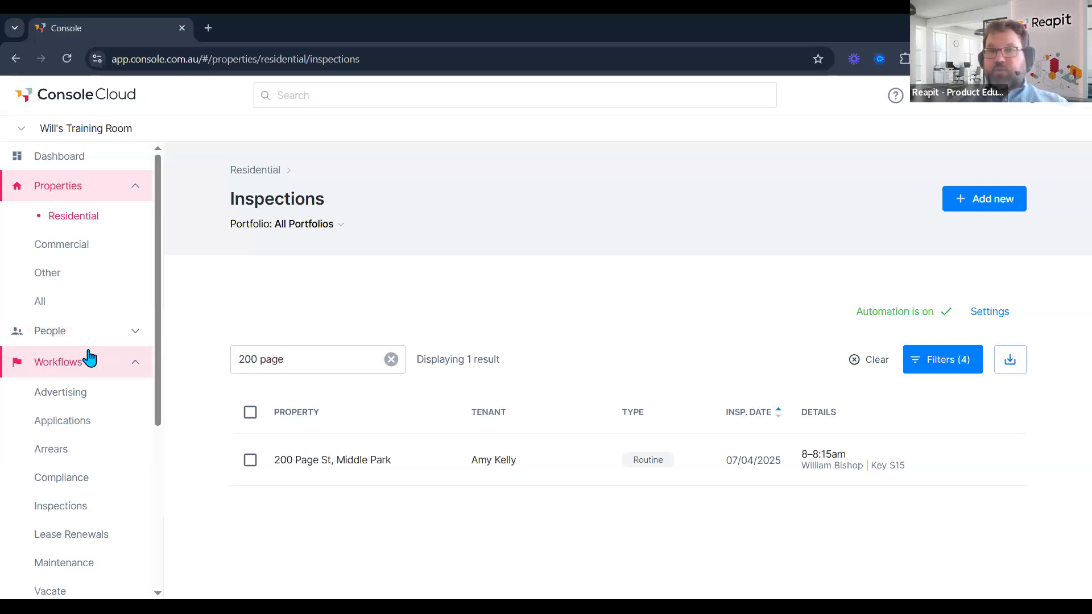
# Expand the Settings section in the sidebar.
pyautogui.scroll(-2, 90, 357)
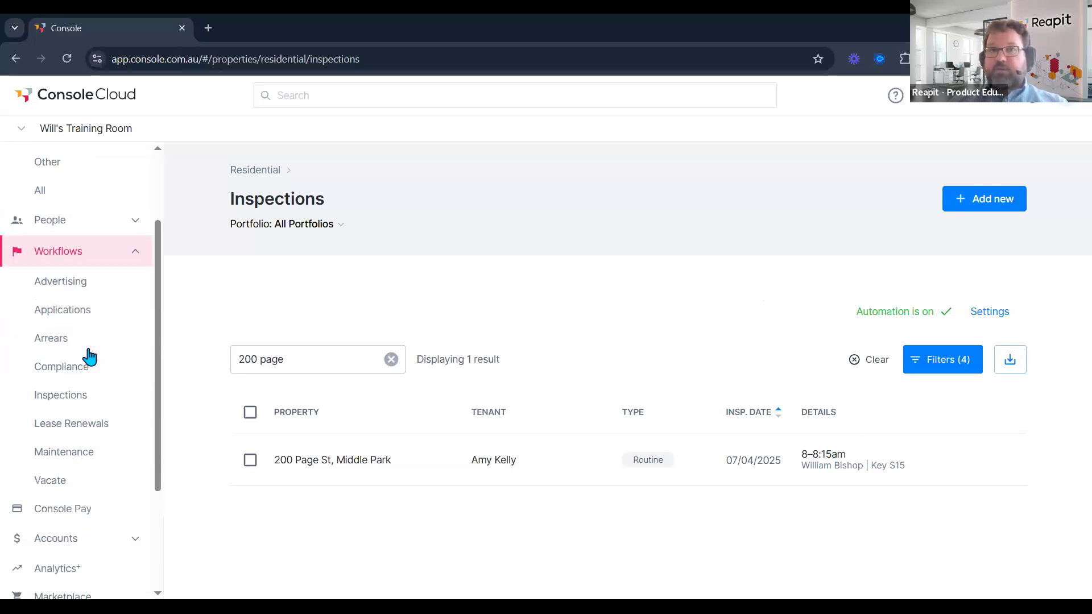
pyautogui.scroll(-3, 97, 499)
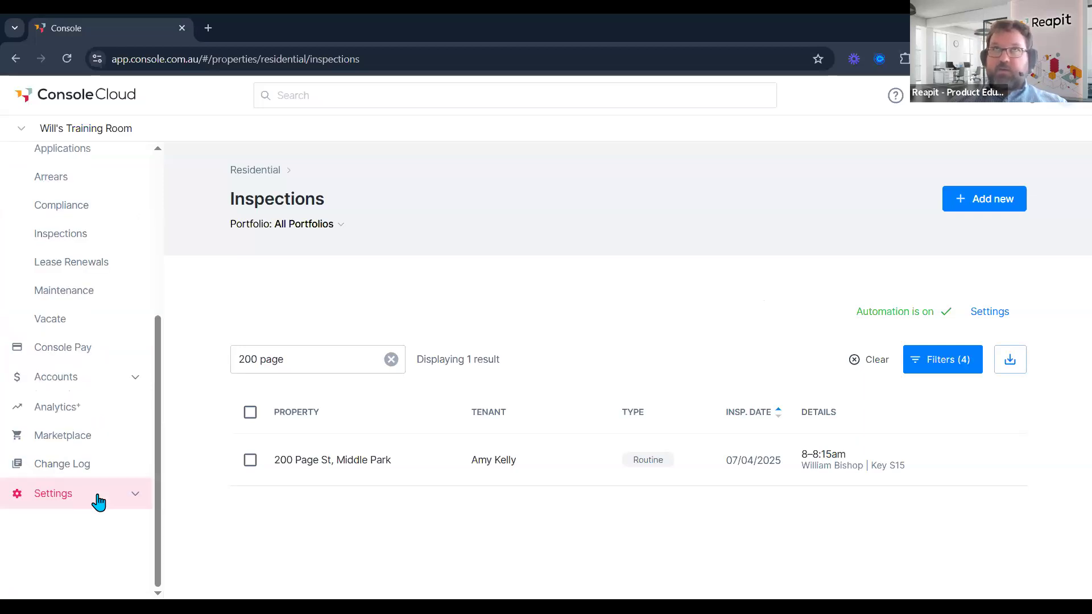
pyautogui.click(96, 500)
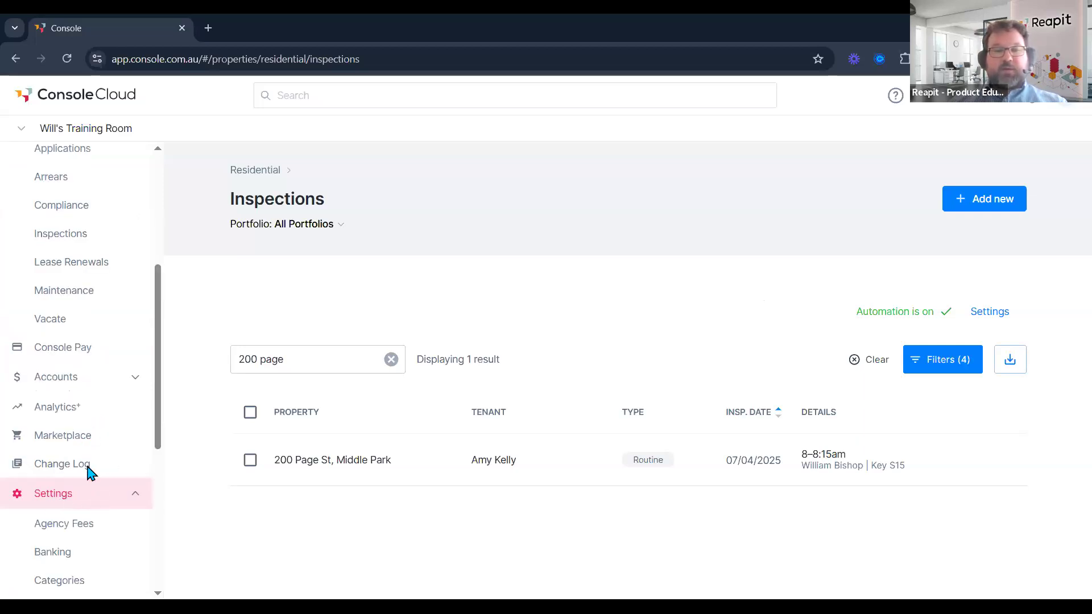
# Filter the message templates list to the Inspection category.
pyautogui.scroll(-6, 66, 475)
pyautogui.click(67, 469)
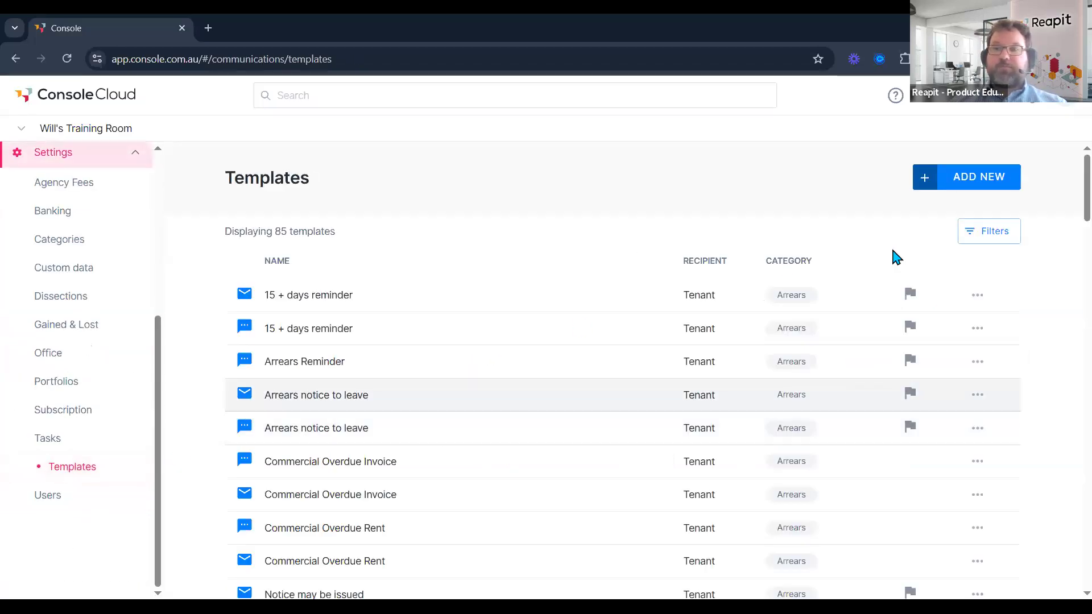
pyautogui.click(976, 242)
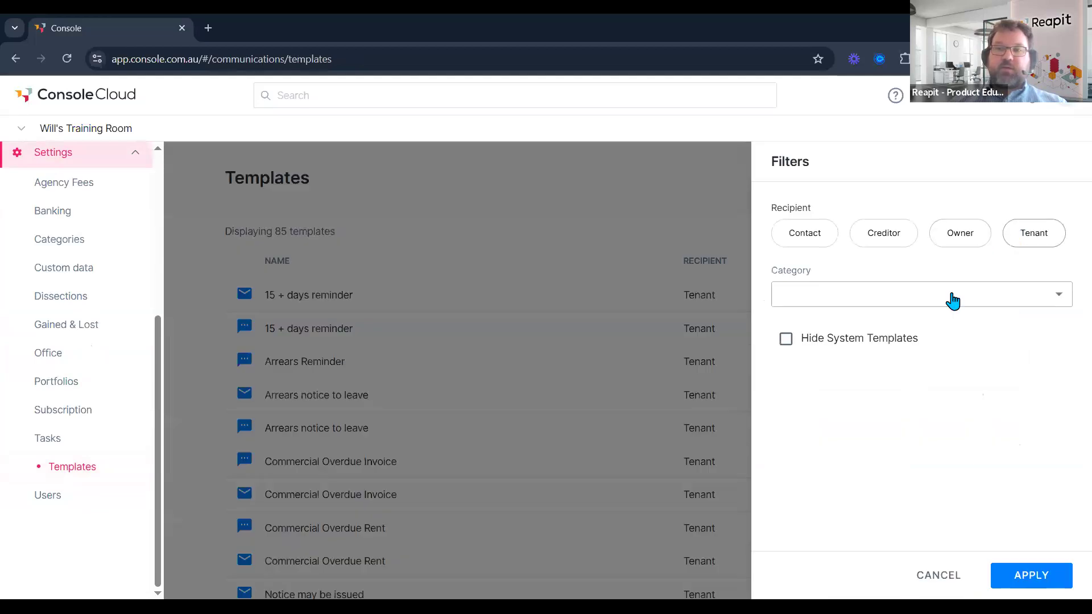
pyautogui.click(949, 295)
pyautogui.click(841, 387)
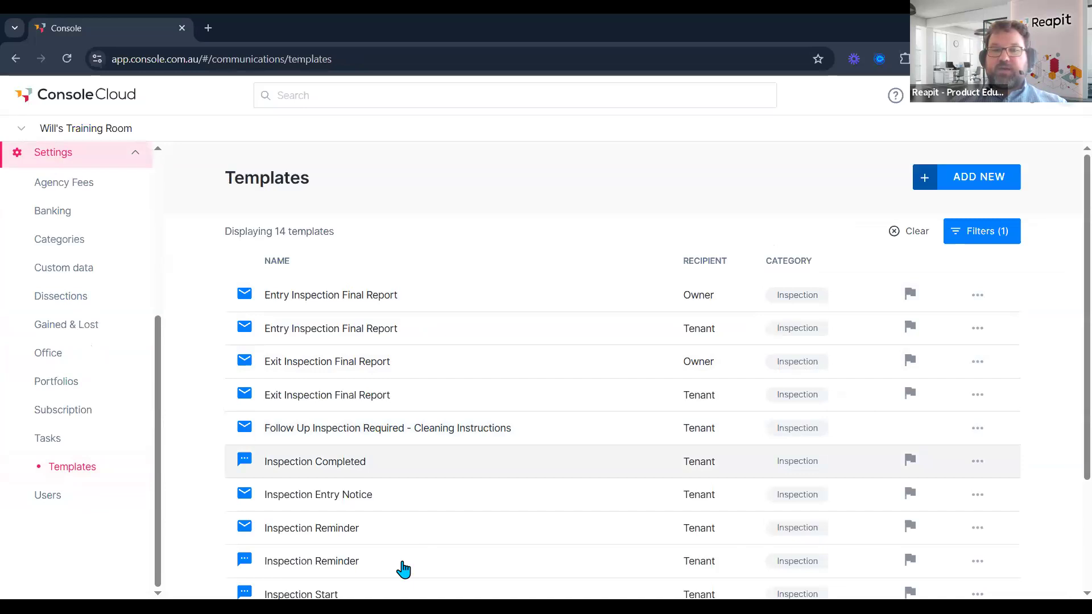
# Preview a new Inspection-category template form and its email body merge fields without saving.
pyautogui.click(976, 184)
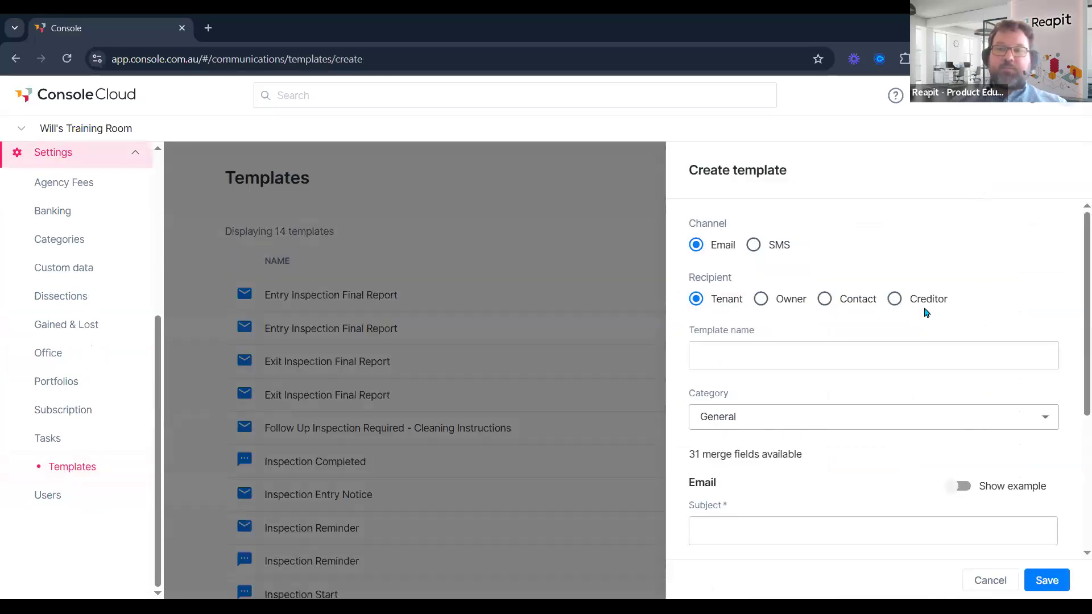
pyautogui.click(780, 420)
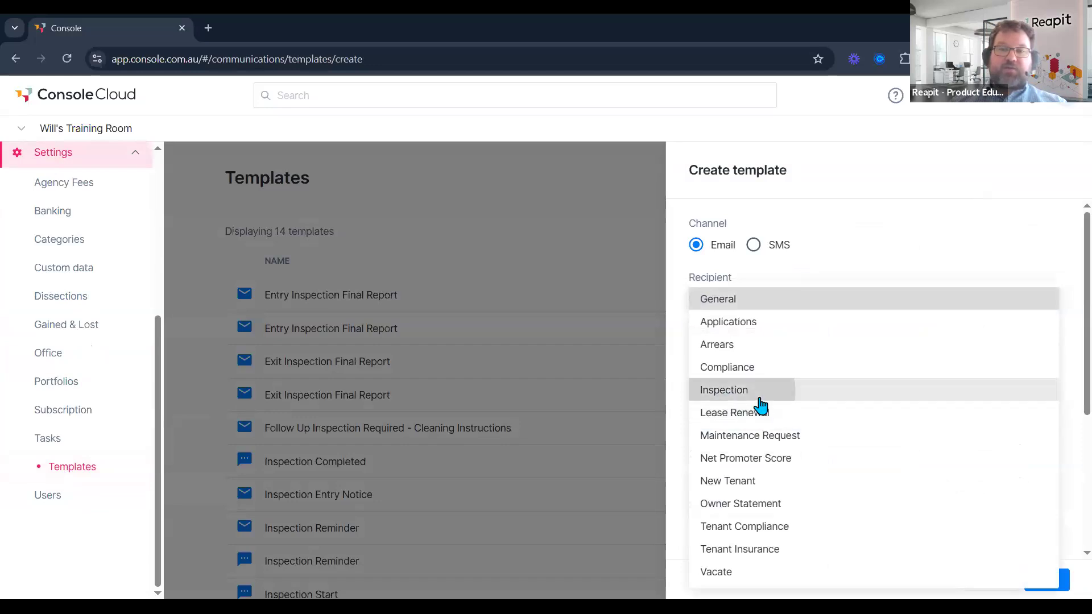
pyautogui.click(760, 394)
pyautogui.scroll(-2, 736, 467)
pyautogui.scroll(-1, 742, 460)
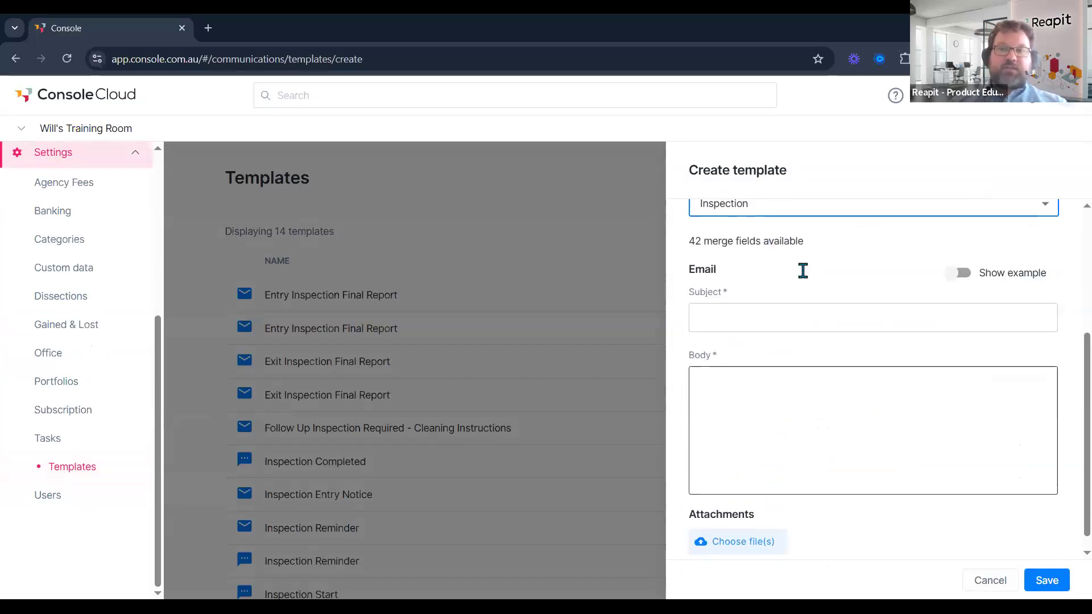
pyautogui.scroll(1, 738, 243)
pyautogui.scroll(-1, 745, 387)
pyautogui.click(742, 395)
pyautogui.scroll(-2, 850, 344)
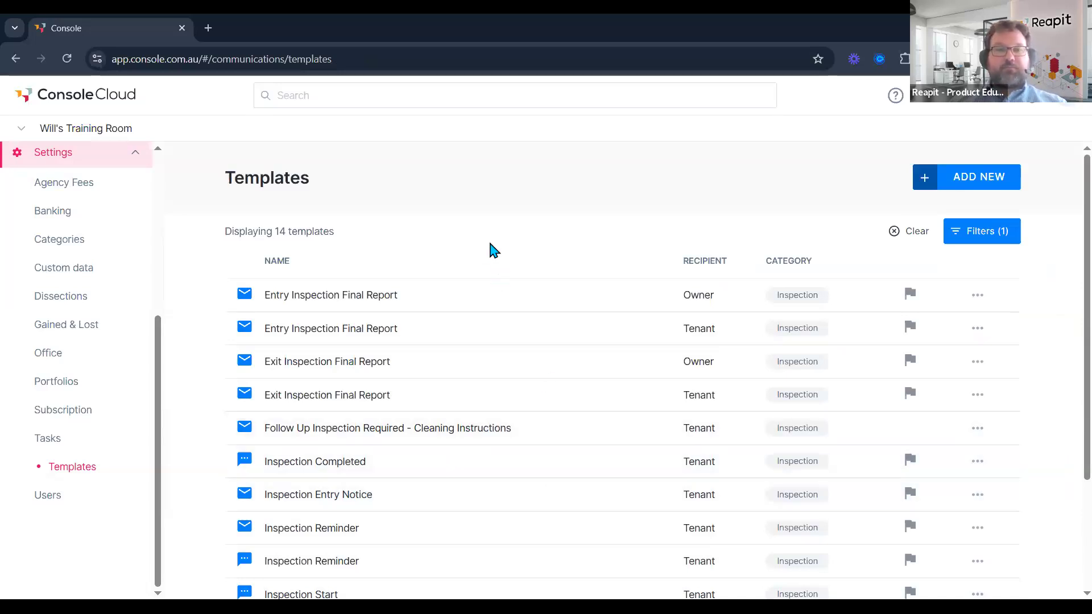
# Leave the templates list and switch to the presentation's Recap slide.
pyautogui.click(63, 360)
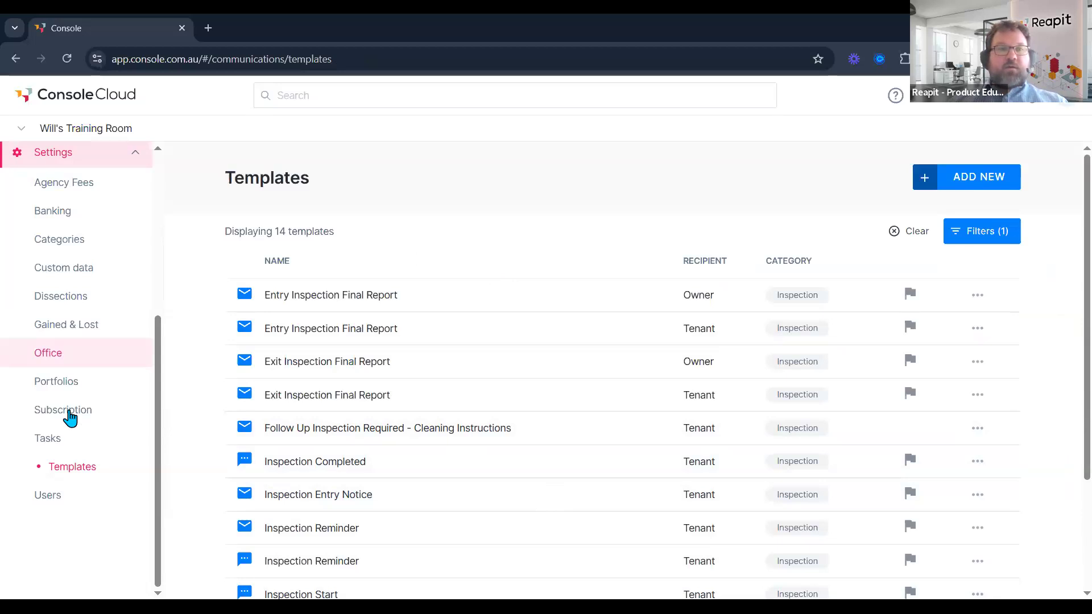
pyautogui.scroll(5, 90, 249)
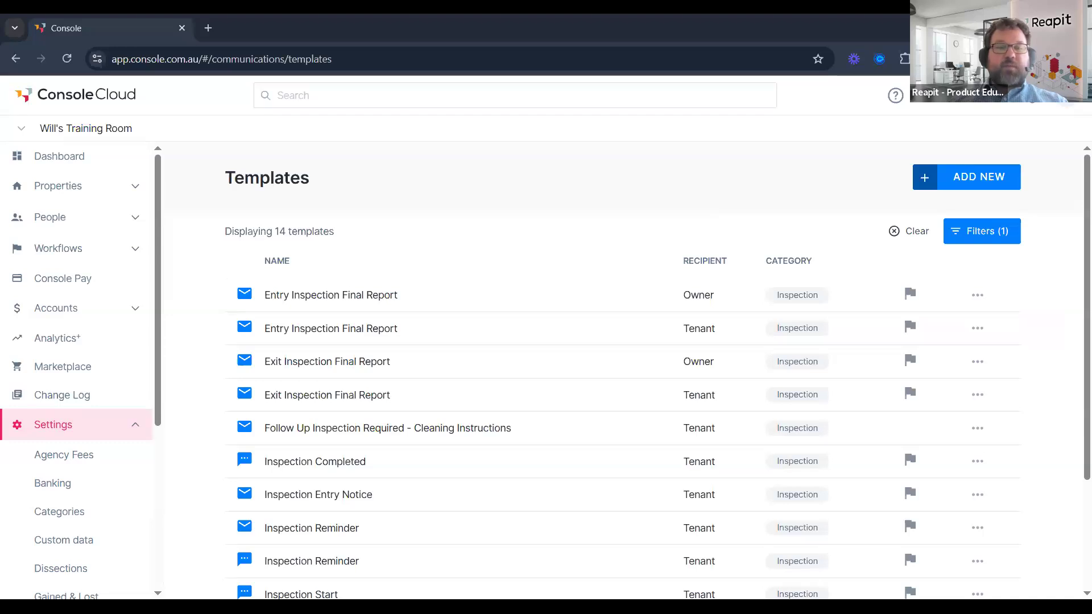
pyautogui.hotkey('alt', 'Tab')
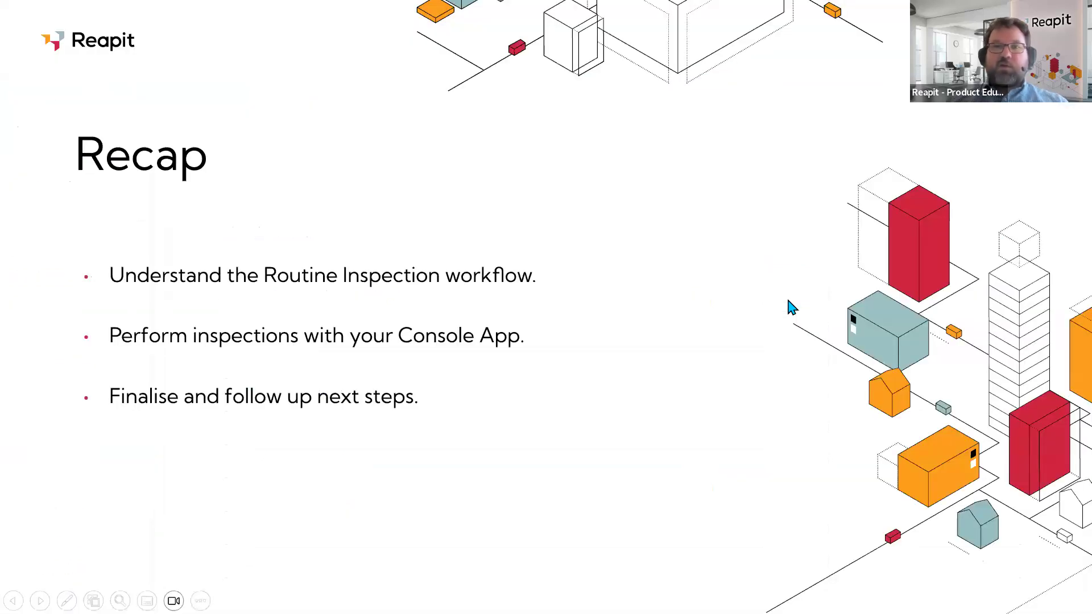